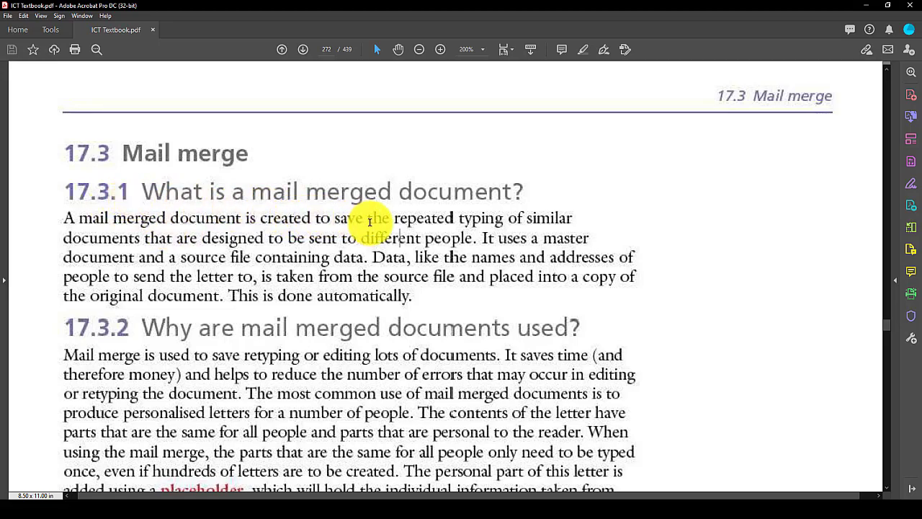
Scroll the textbook to page 272, section 17.3.2 'Why are mail merged documents used?'
scroll(505, 220, down, 1)
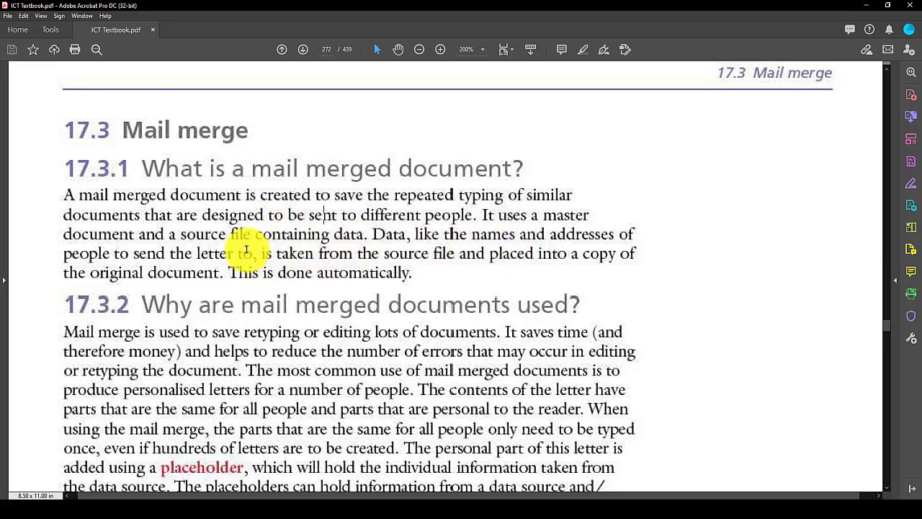
drag(369, 253, 481, 259)
click(489, 262)
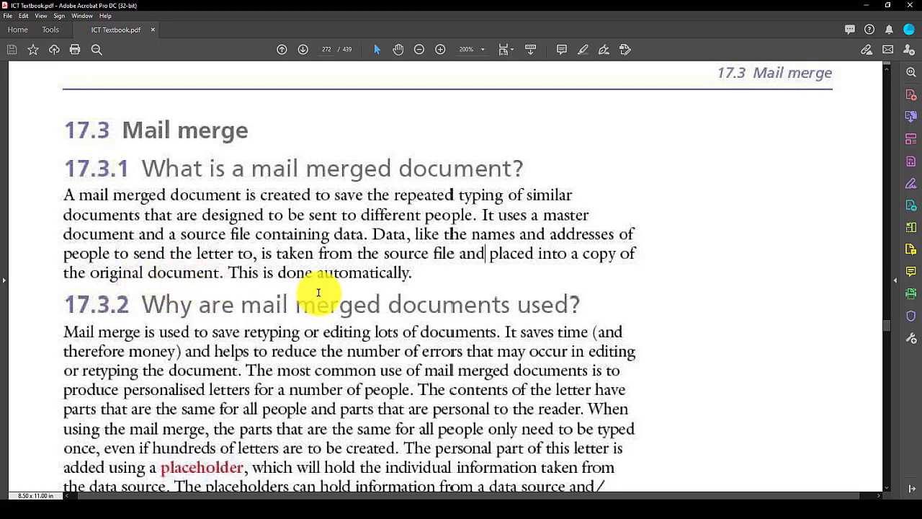
scroll(318, 292, down, 4)
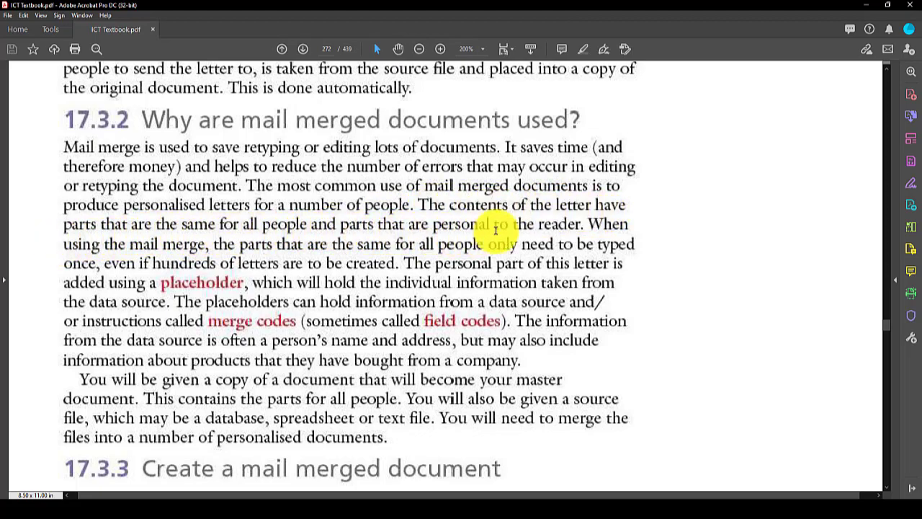
scroll(562, 216, down, 1)
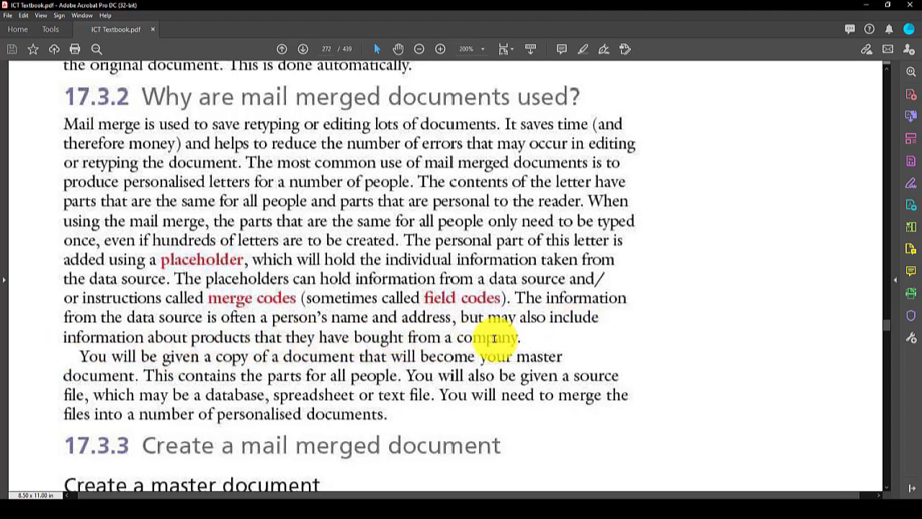
scroll(495, 338, down, 1)
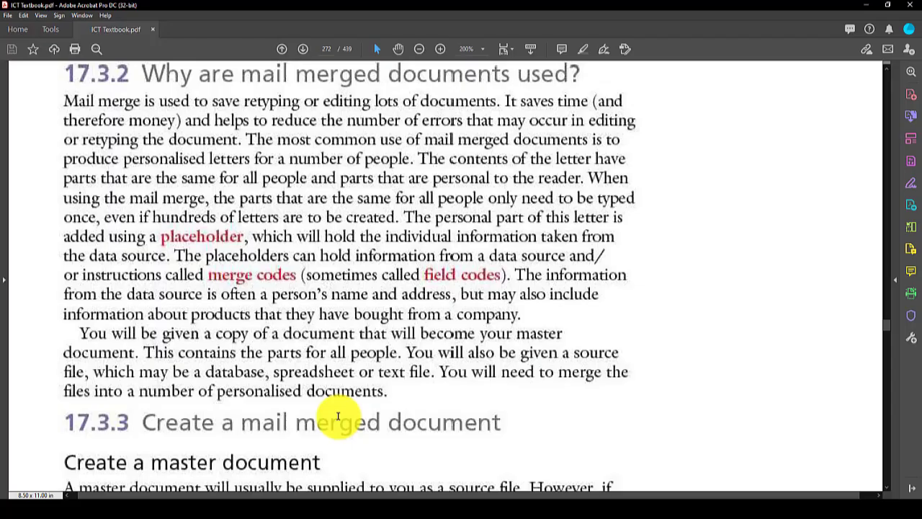
scroll(288, 420, up, 1)
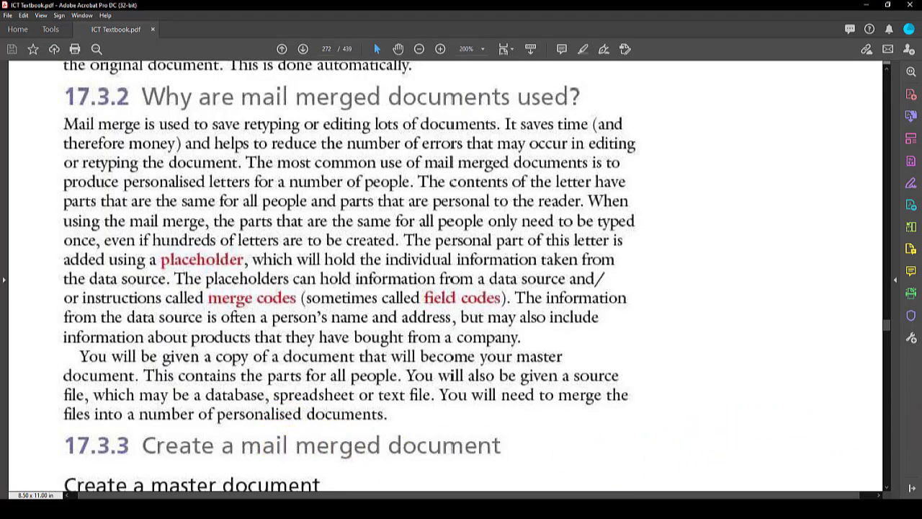
Scroll the textbook to section 17.3.3 'Create a master document' and the Task 17f box
scroll(406, 418, down, 4)
scroll(97, 360, down, 3)
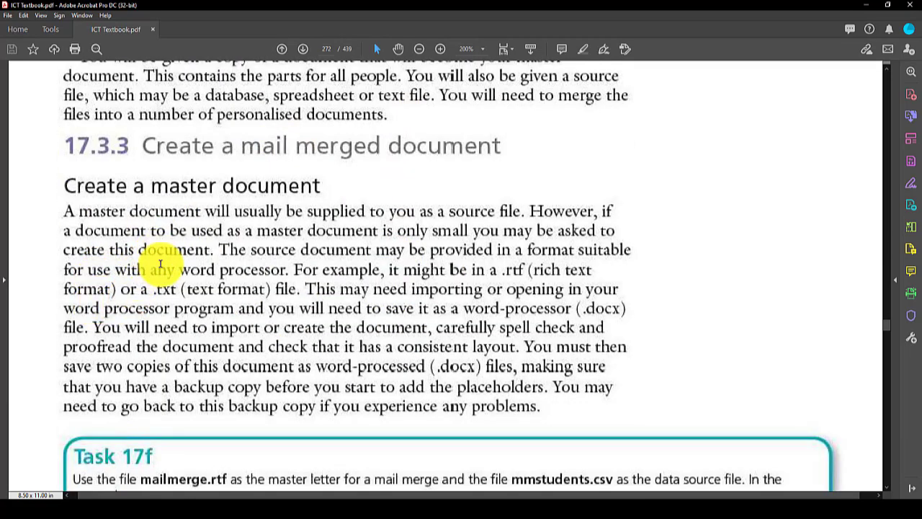
scroll(432, 126, down, 1)
scroll(433, 127, down, 1)
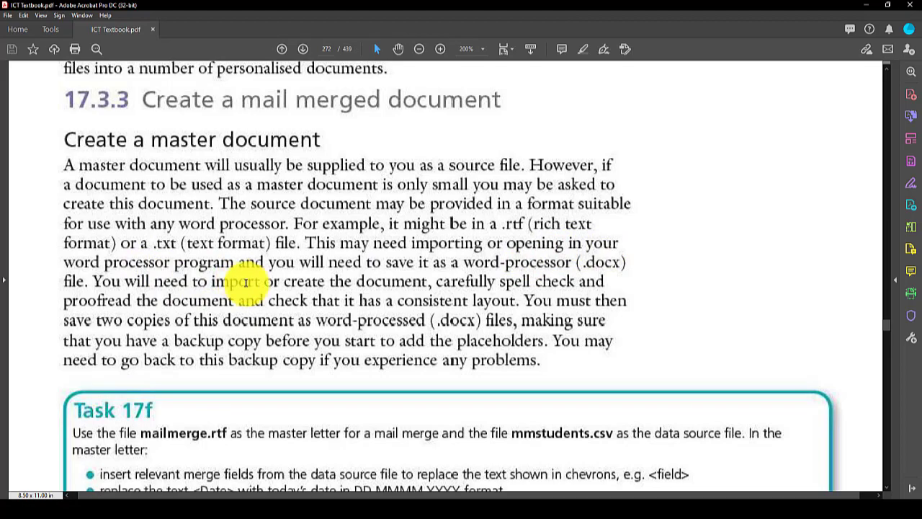
scroll(439, 288, down, 1)
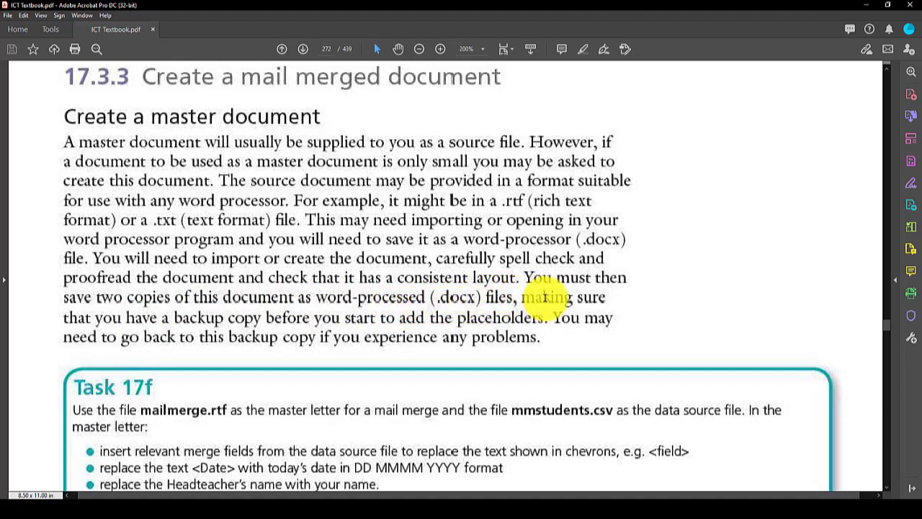
scroll(521, 298, down, 1)
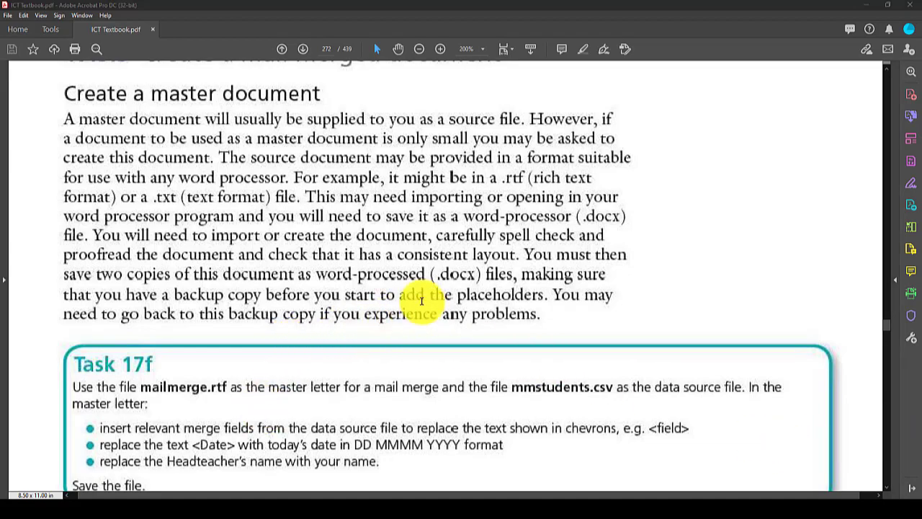
scroll(422, 302, down, 4)
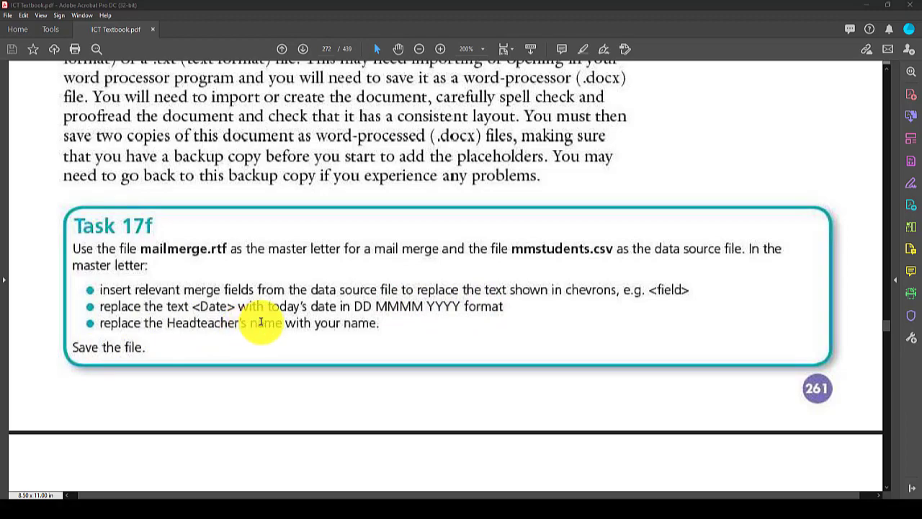
Download mailmerge.rtf and mmstudents.csv from the Chapter 17 page to the Desktop
click(403, 509)
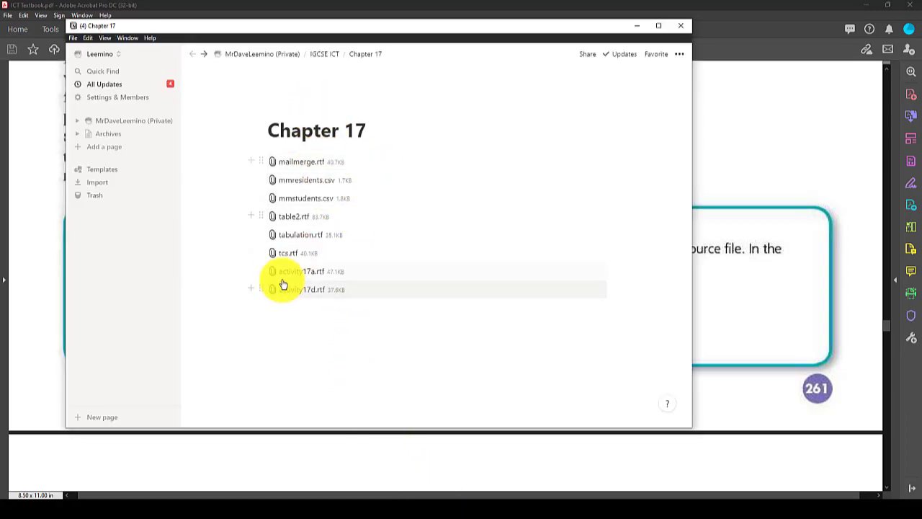
click(313, 170)
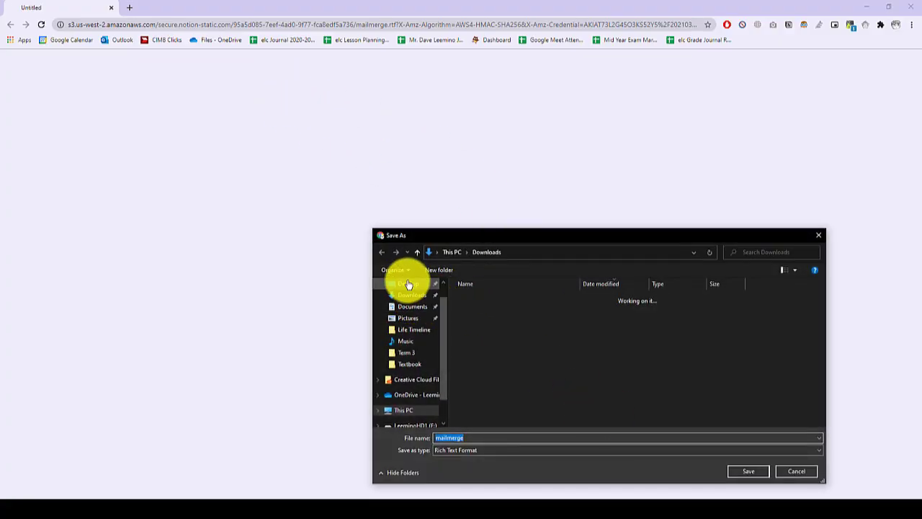
click(408, 283)
click(747, 470)
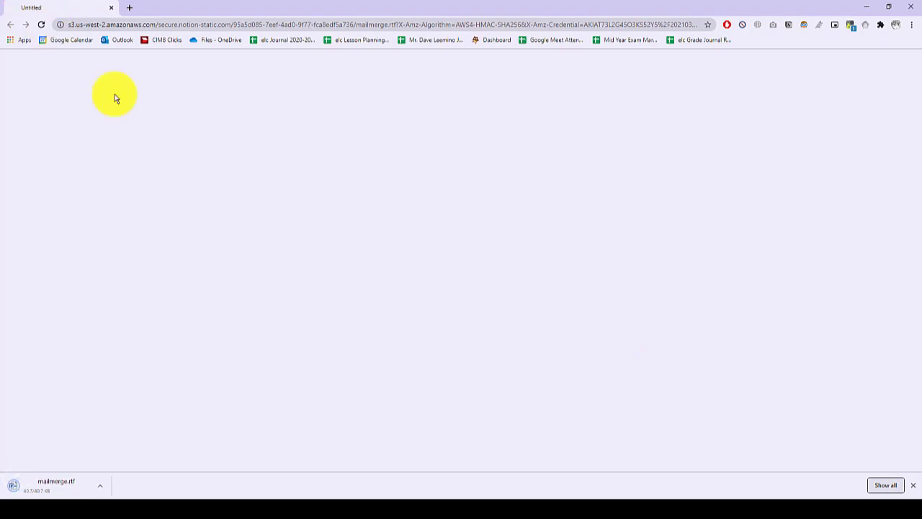
click(432, 507)
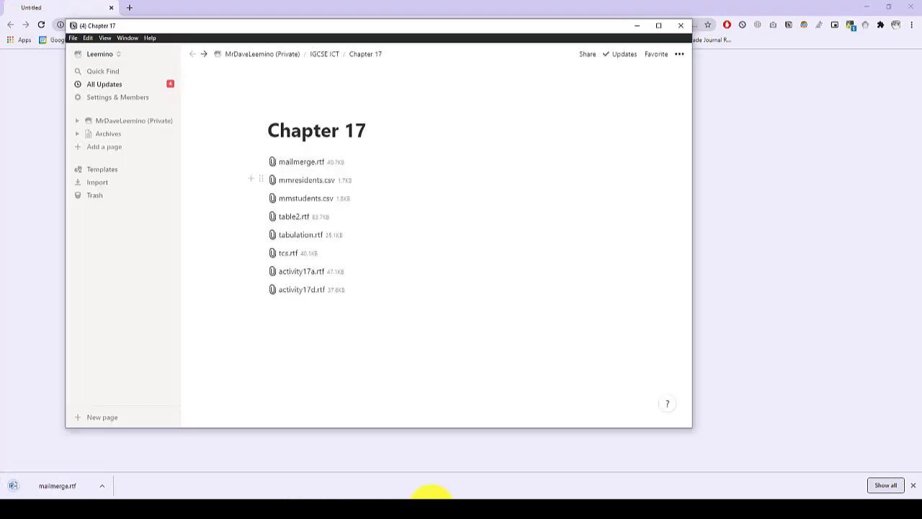
click(321, 207)
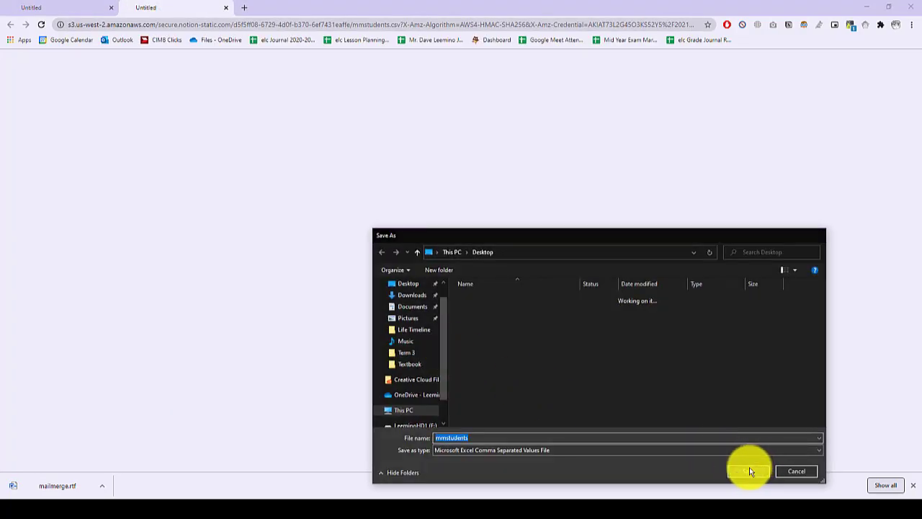
click(750, 471)
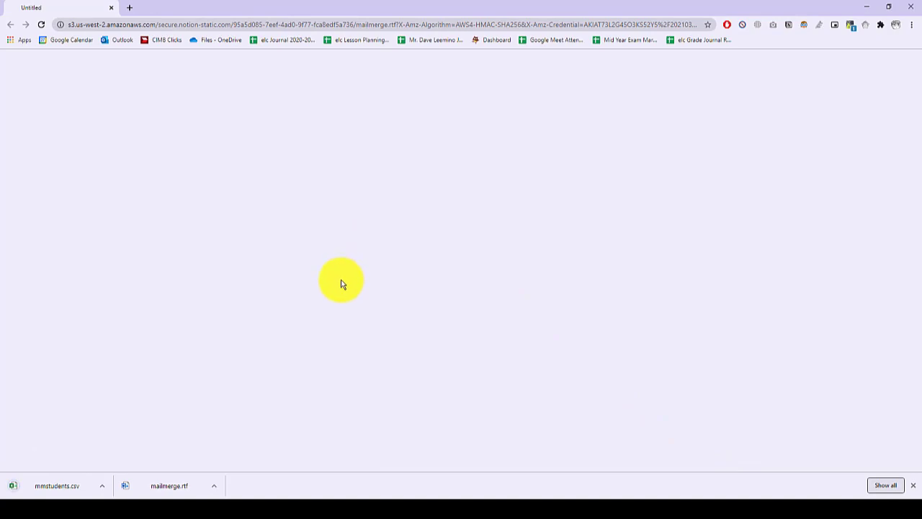
Launch Microsoft Word from the Windows search
key(super)
text(word)
key(Return)
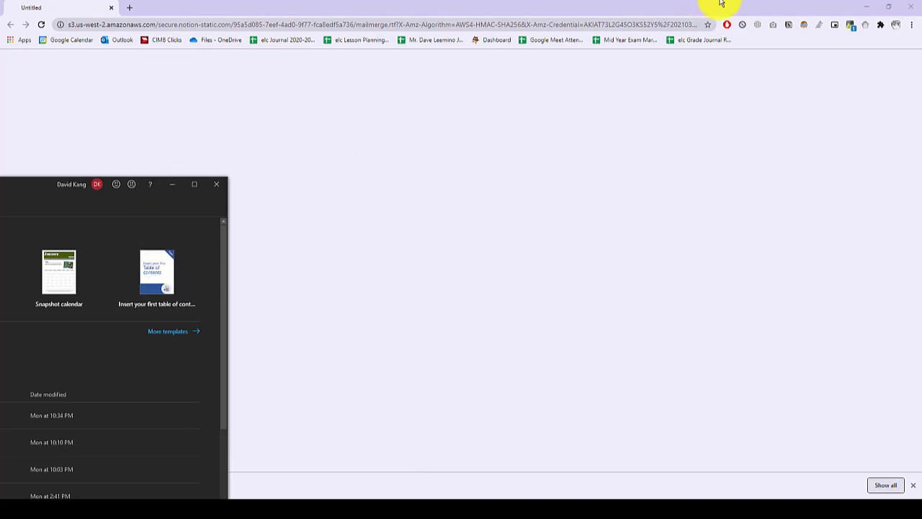
Maximise Word and open mailmerge.rtf from the Desktop
drag(66, 185, 466, 16)
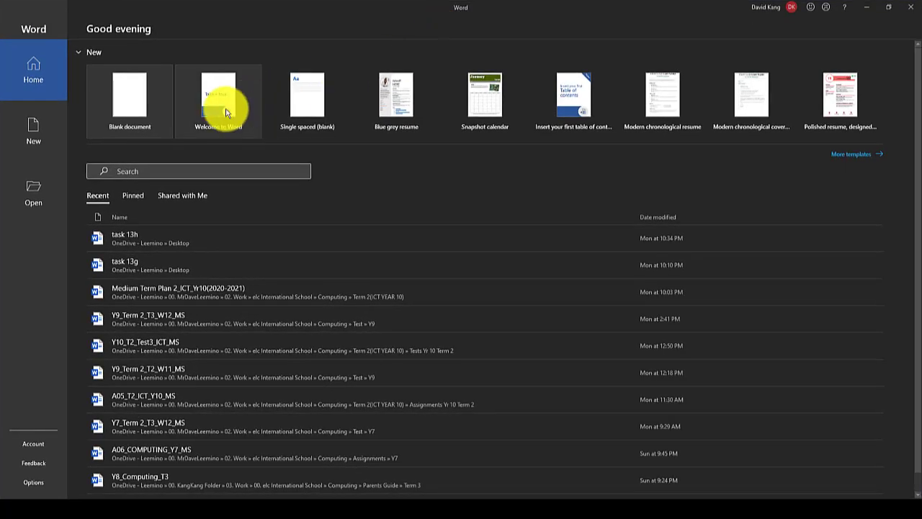
click(32, 187)
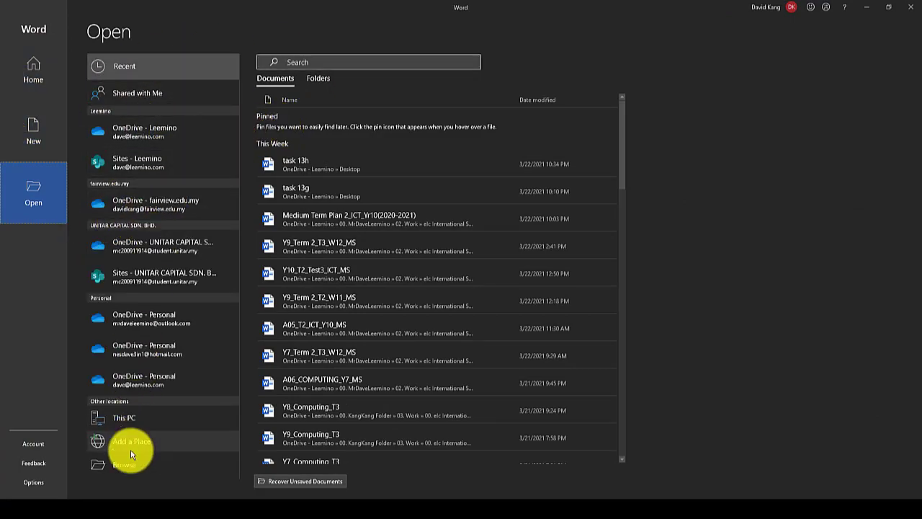
click(172, 465)
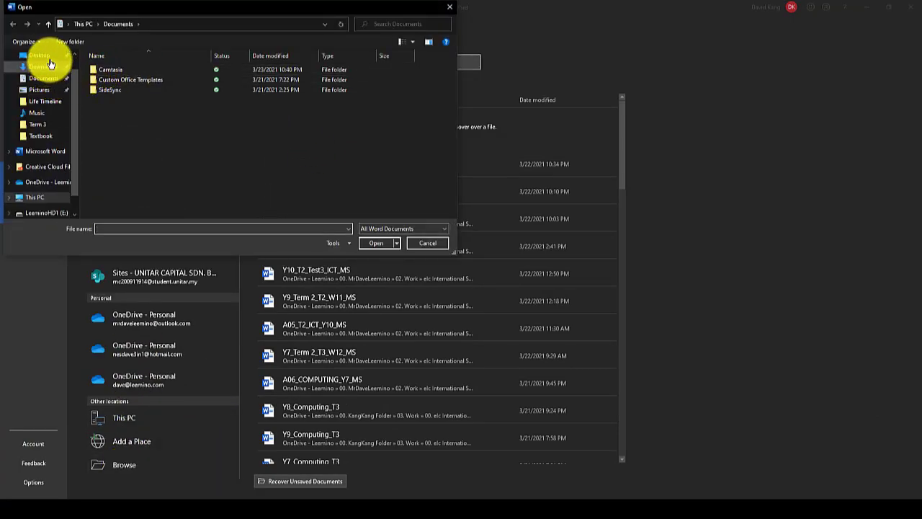
click(43, 56)
click(108, 69)
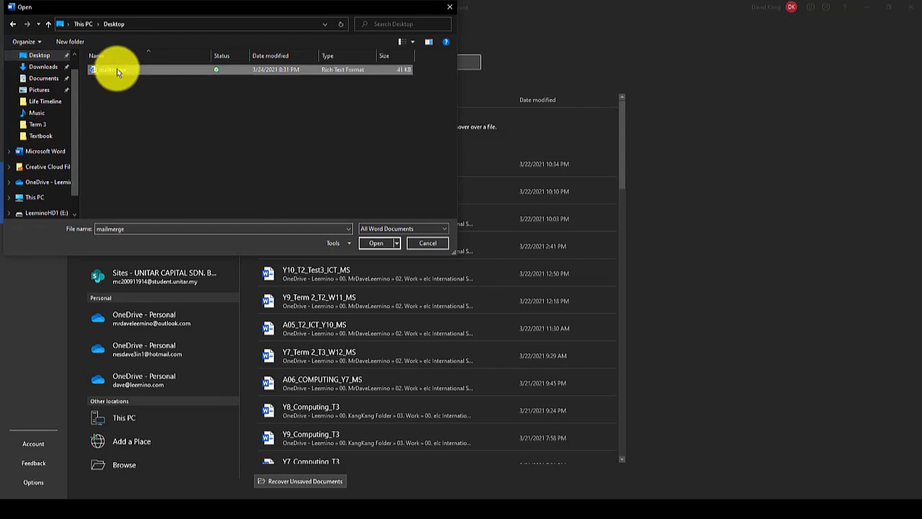
click(382, 244)
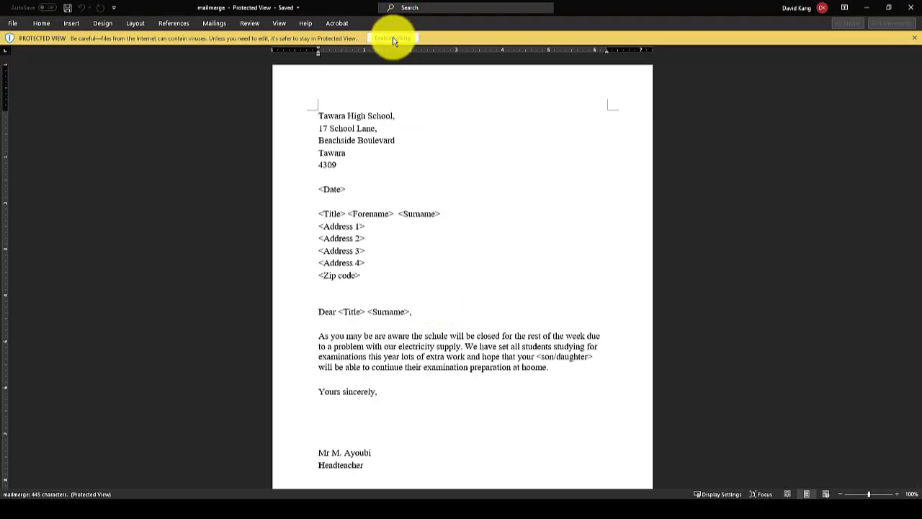
Enable editing on the mailmerge letter and scroll through it
click(386, 35)
scroll(494, 353, down, 2)
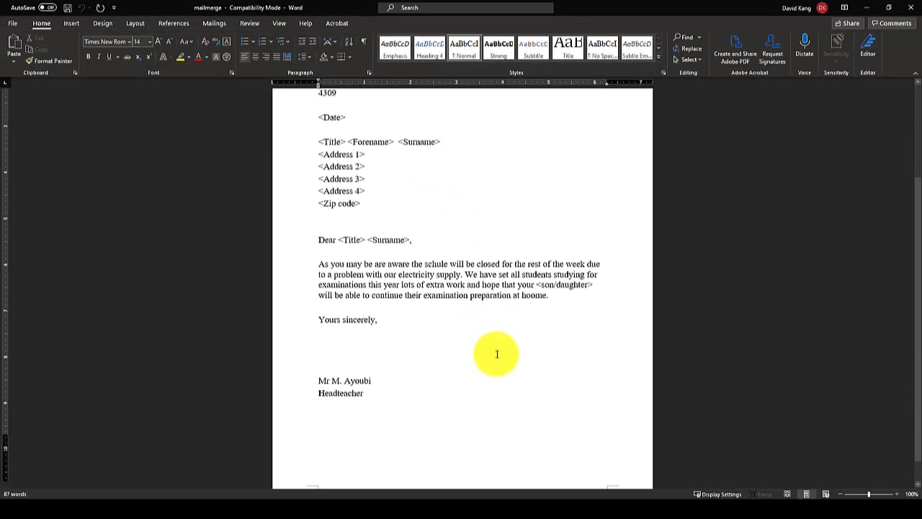
scroll(490, 351, up, 2)
scroll(425, 404, down, 1)
scroll(410, 417, up, 1)
scroll(502, 262, down, 1)
Return to the textbook and scroll page 273 to the instructions on saving mailmerge and inserting fields
key(alt+Tab)
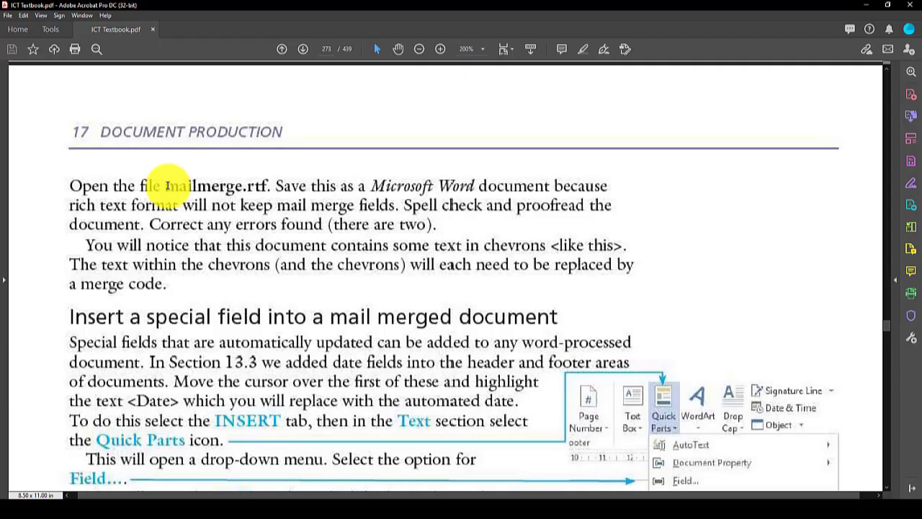
scroll(152, 178, down, 1)
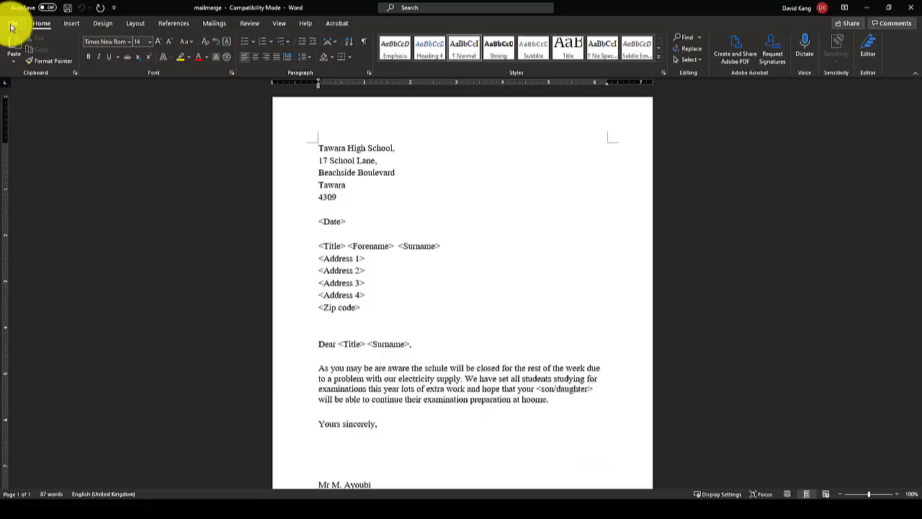
Save the letter as a Word Document (*.docx)
click(12, 23)
click(45, 153)
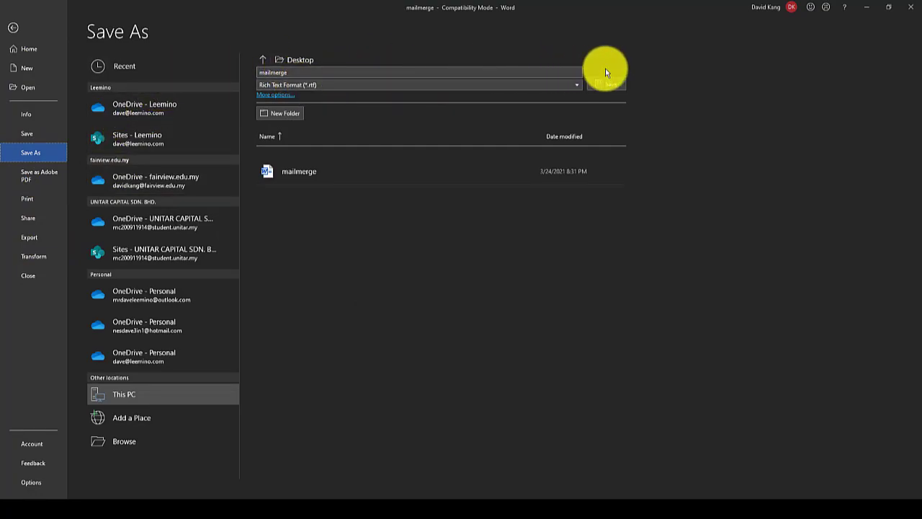
click(481, 87)
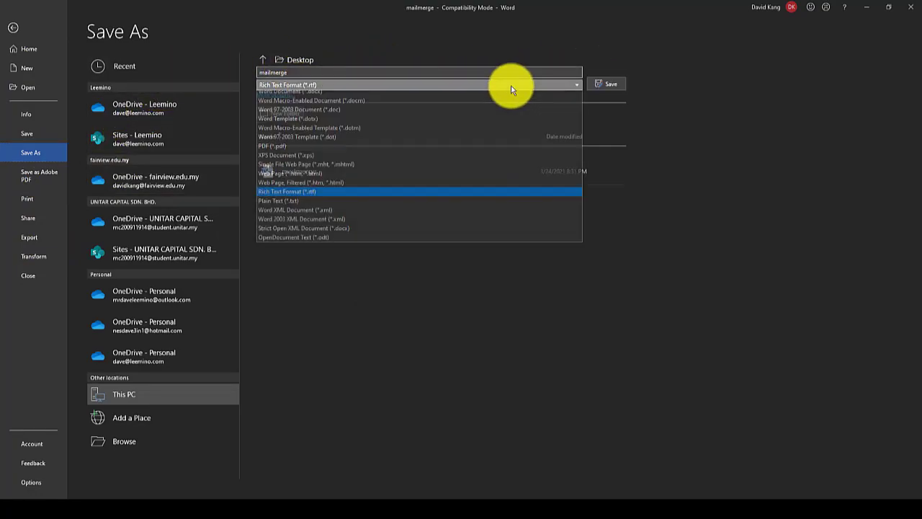
click(413, 92)
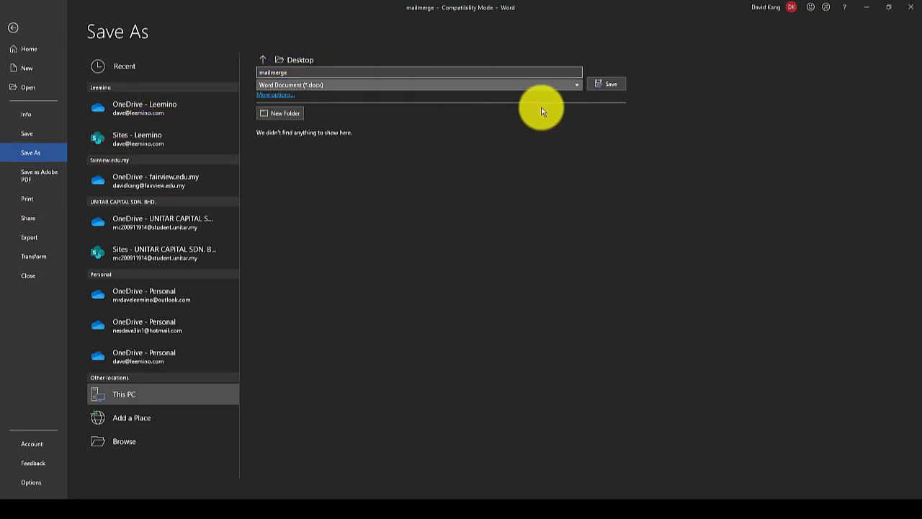
click(604, 85)
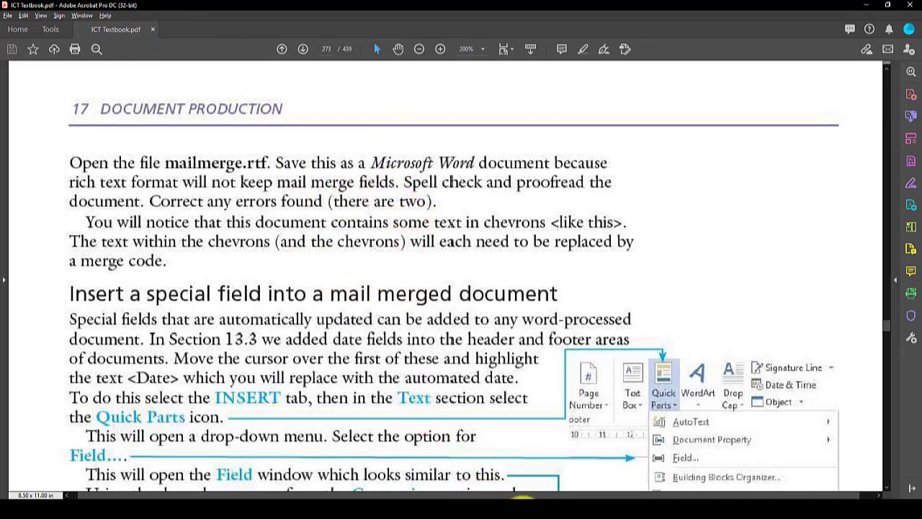
Confirm from the title bar that the letter is saved as mailmerge on the Desktop
click(457, 495)
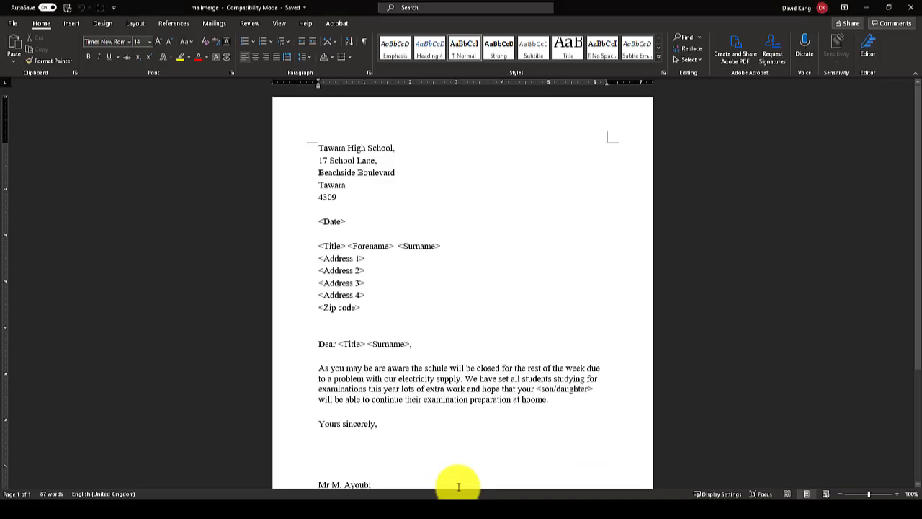
click(231, 9)
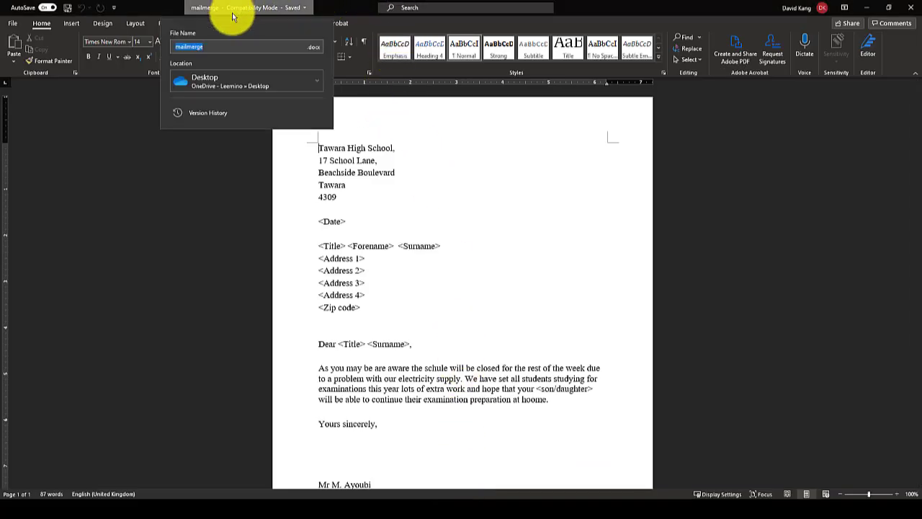
click(620, 312)
key(alt+Tab)
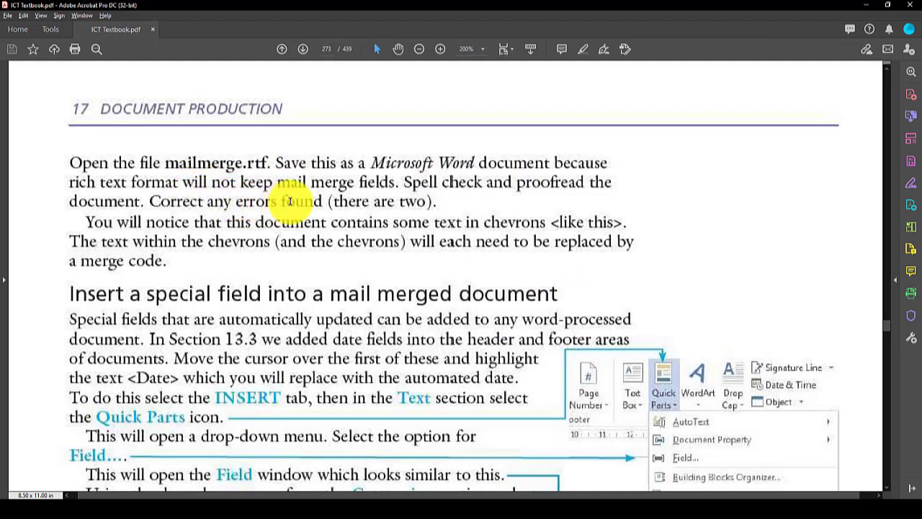
Read page 273's note about mailmerge's two errors and chevron text, then return to Word
scroll(360, 204, down, 1)
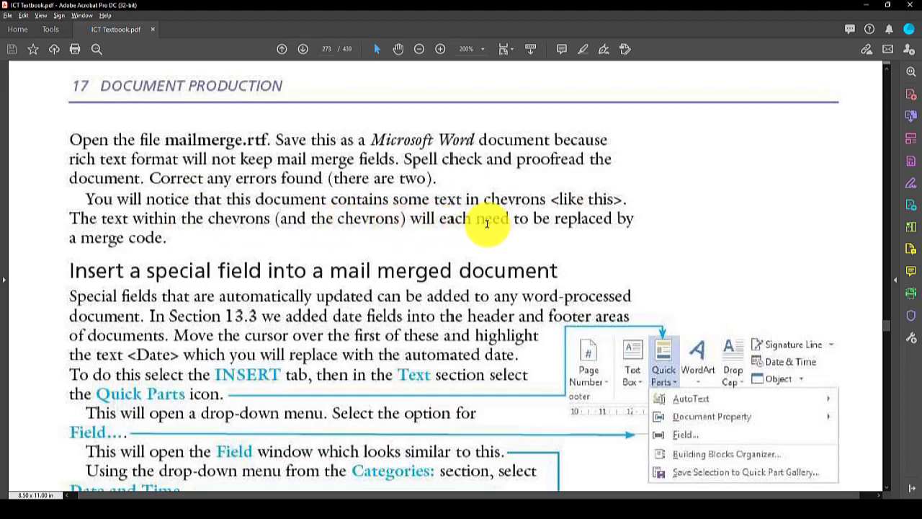
scroll(178, 248, down, 2)
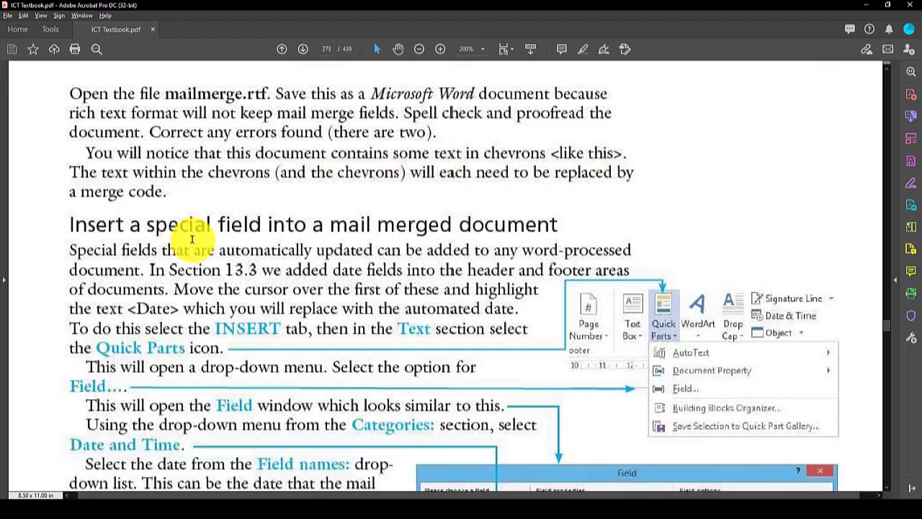
scroll(203, 258, up, 1)
drag(478, 176, 411, 140)
click(445, 152)
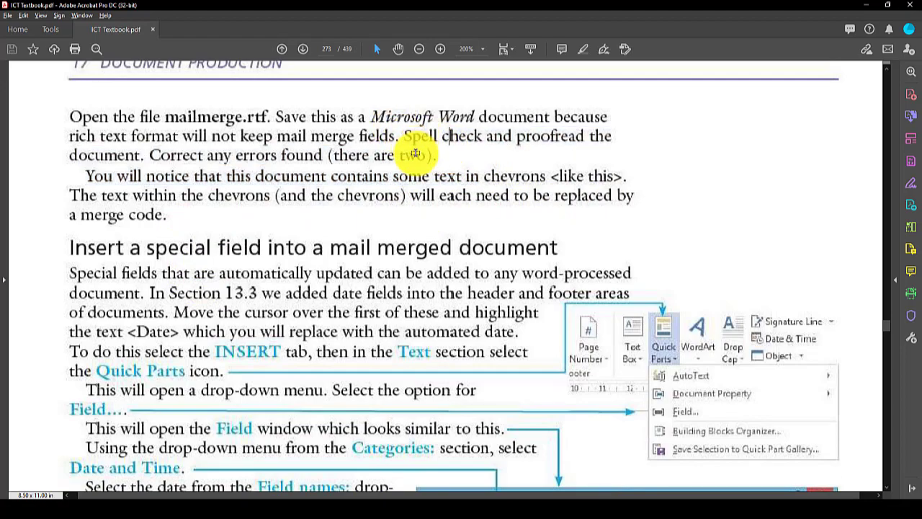
key(alt+Tab)
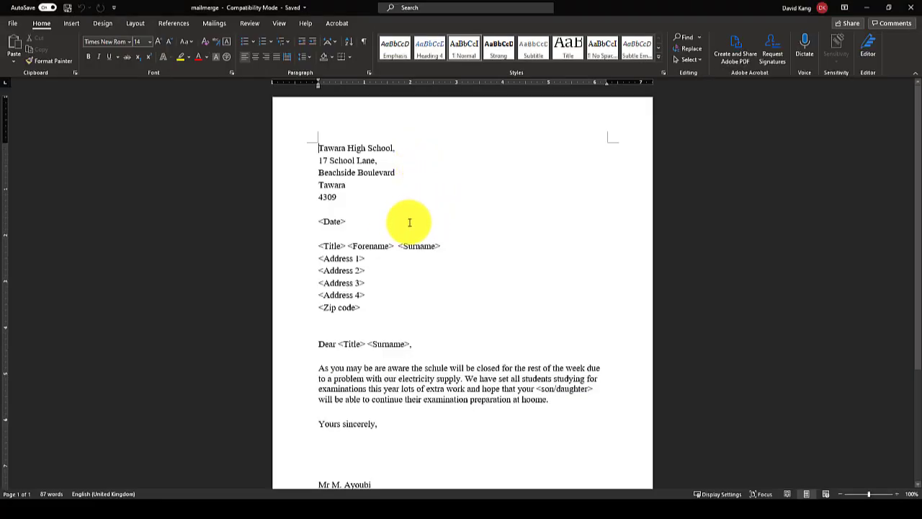
Correct 'schule' to 'schedule' and 'hoome' to 'home' in the letter
click(434, 368)
text(ed)
key(BackSpace)
key(BackSpace)
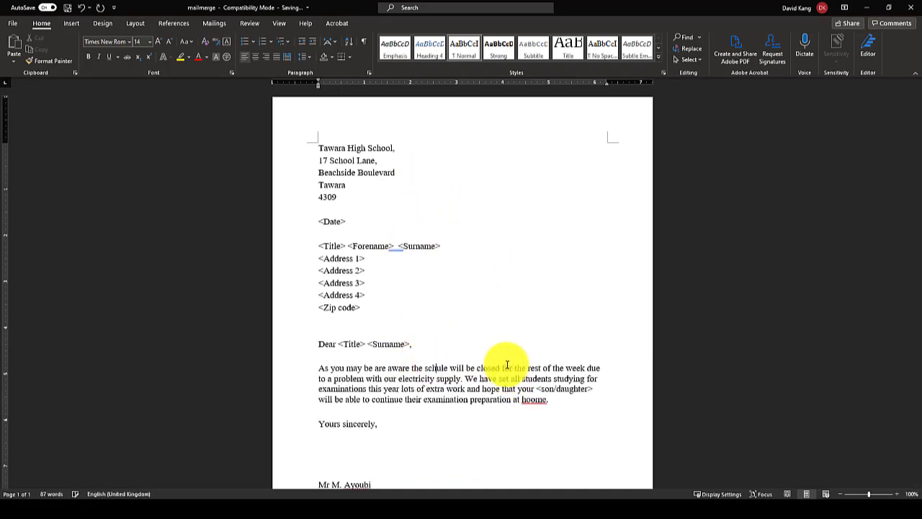
text(ed)
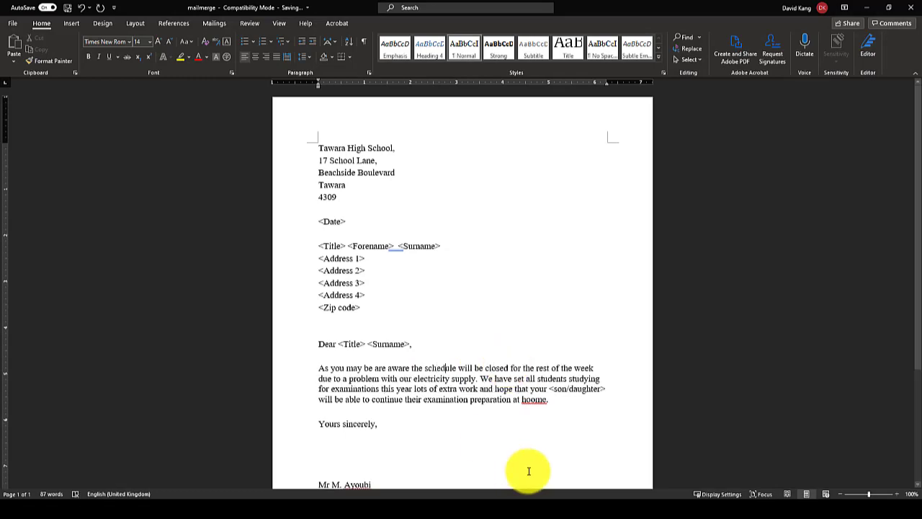
scroll(536, 384, down, 1)
right_click(536, 378)
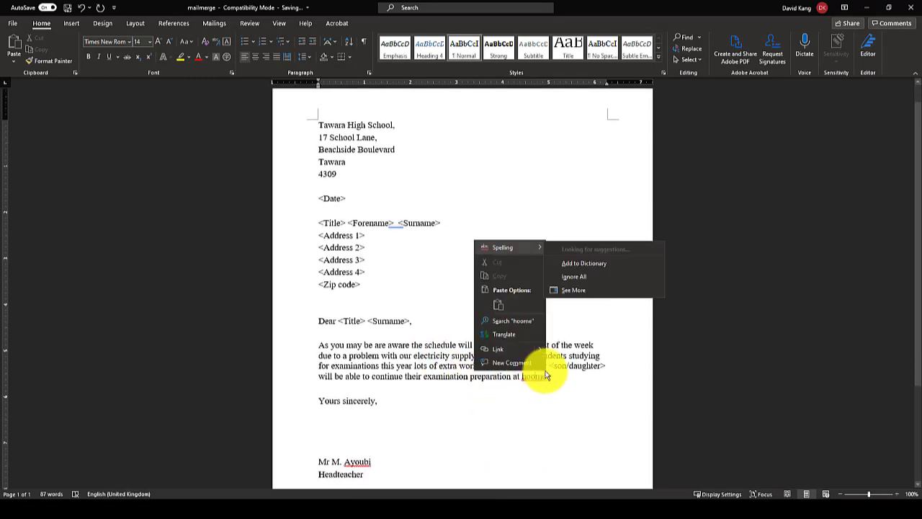
click(583, 256)
Remove the extra 'are' and change 'maybe aware' to 'may be aware'
scroll(551, 451, down, 3)
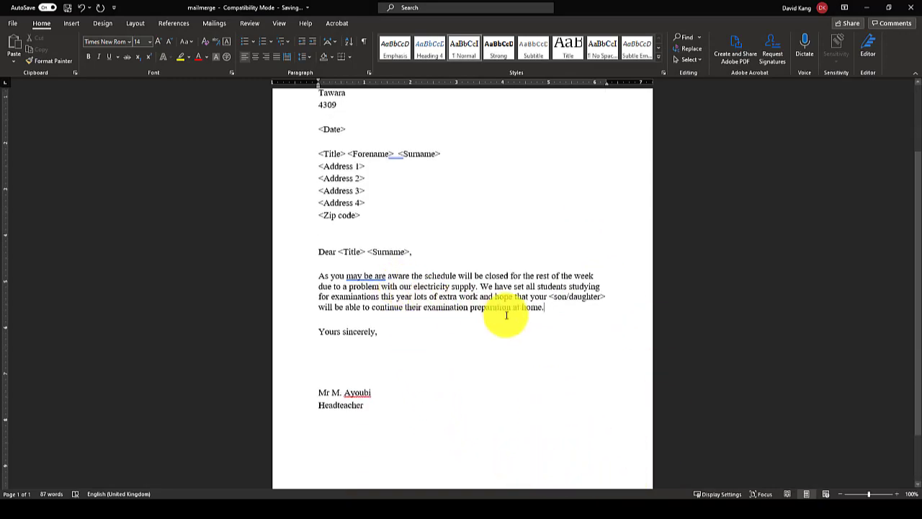
click(382, 275)
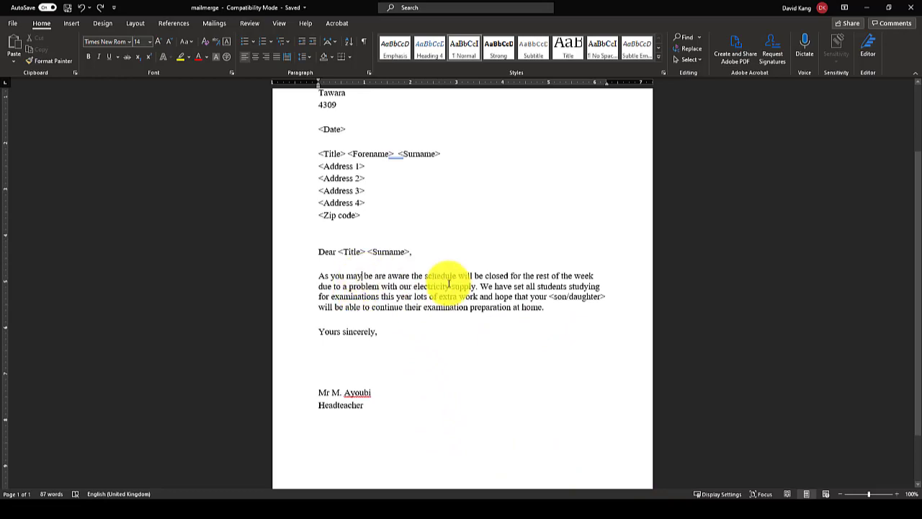
key(Delete)
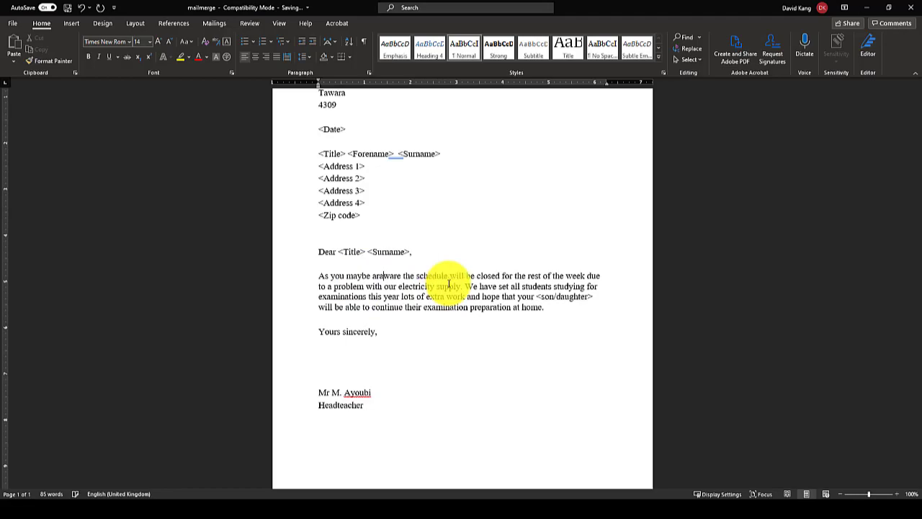
key(BackSpace)
key(BackSpace)
key(BackSpace)
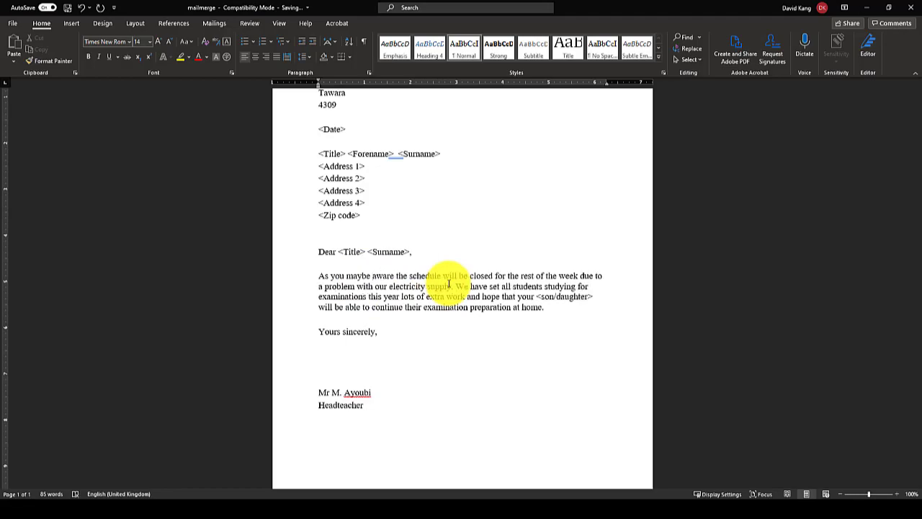
click(304, 142)
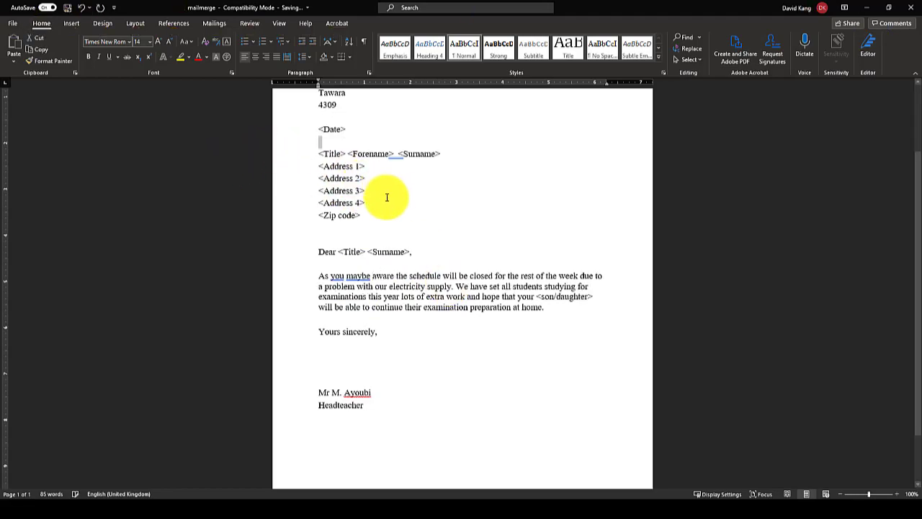
right_click(361, 276)
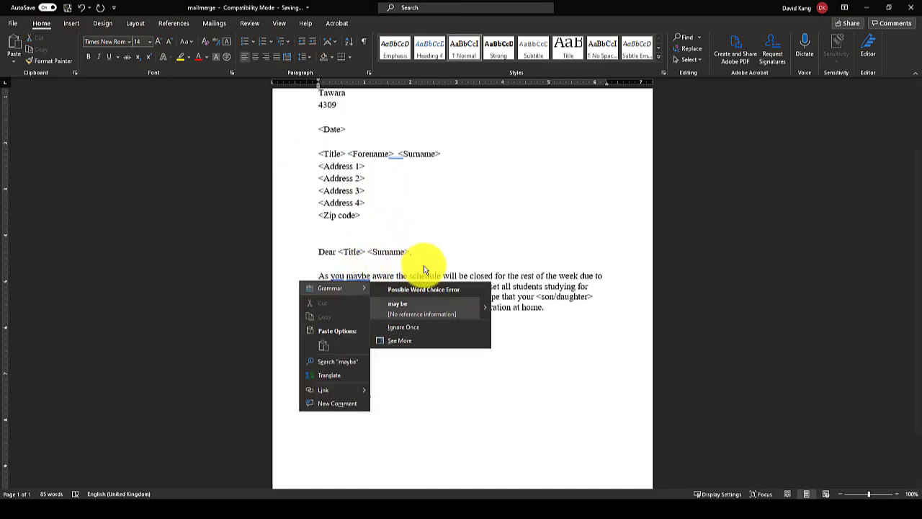
click(412, 304)
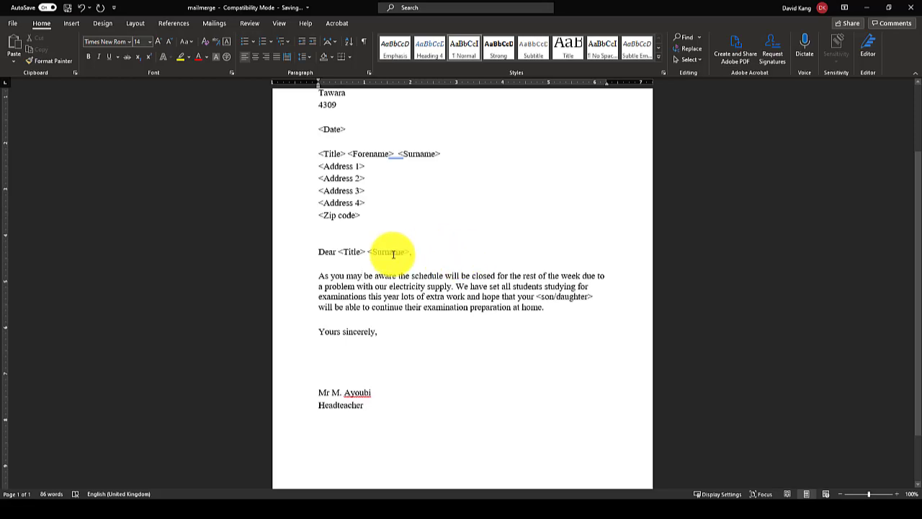
Highlight the textbook's <like this> chevron example and its explanation
key(alt+Tab)
drag(480, 177, 625, 178)
drag(101, 195, 180, 202)
click(224, 197)
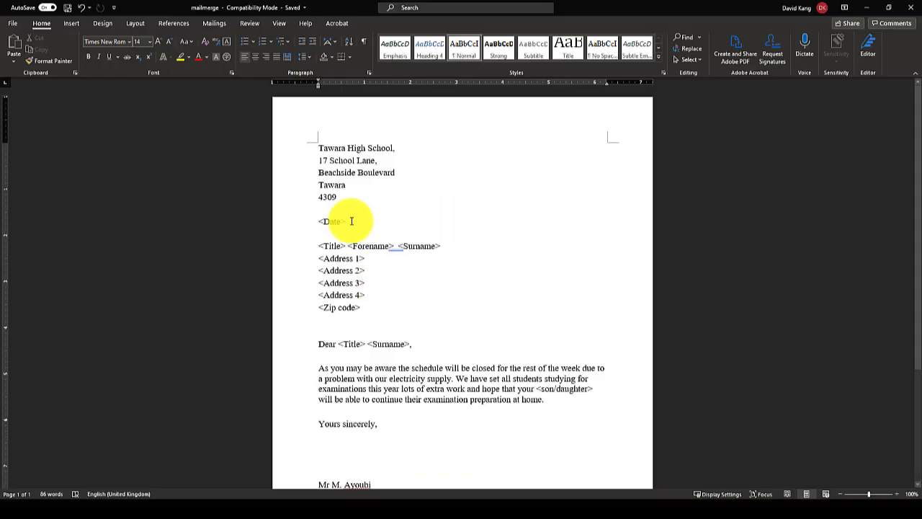
Select the <Date>, <Title>, <Forename> and <Surname> placeholders in the letter
click(296, 226)
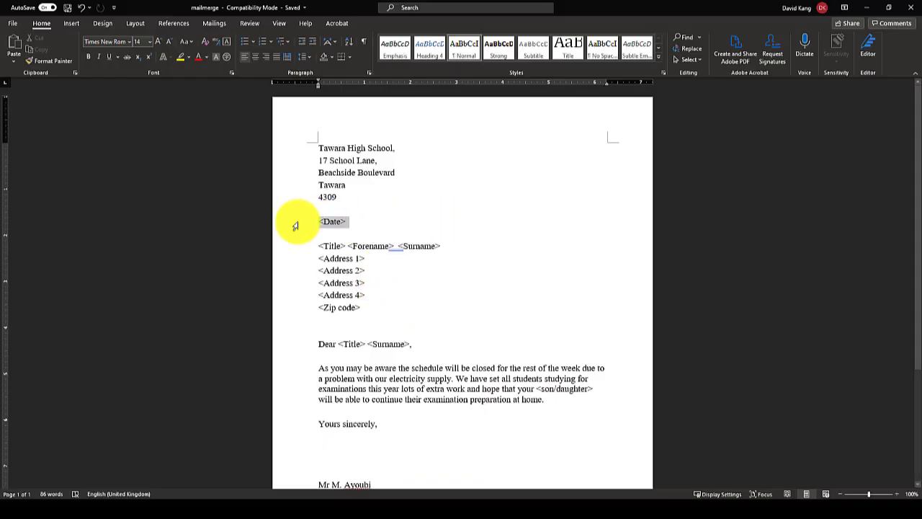
drag(466, 243, 407, 245)
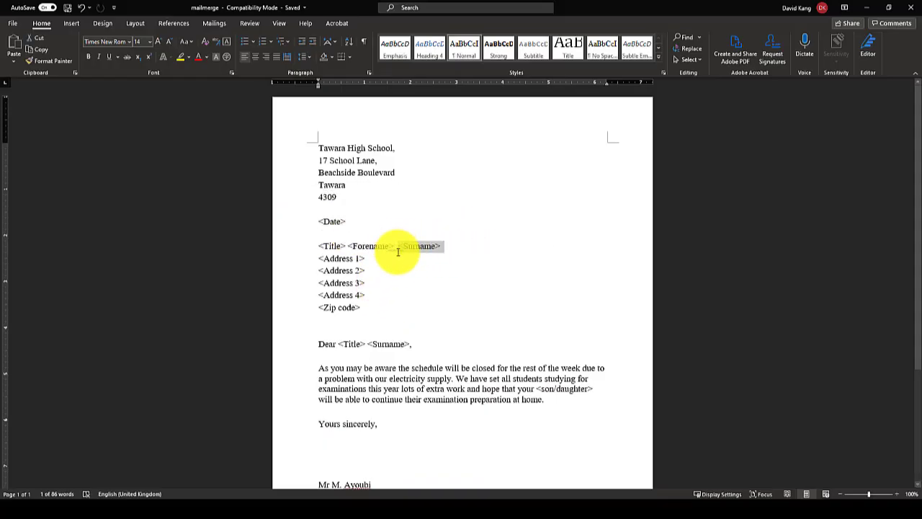
double_click(333, 249)
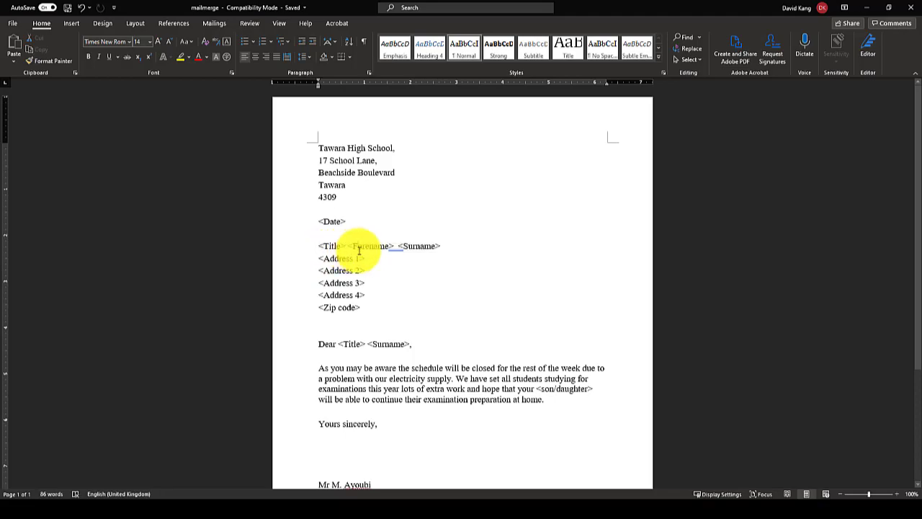
double_click(371, 247)
double_click(427, 247)
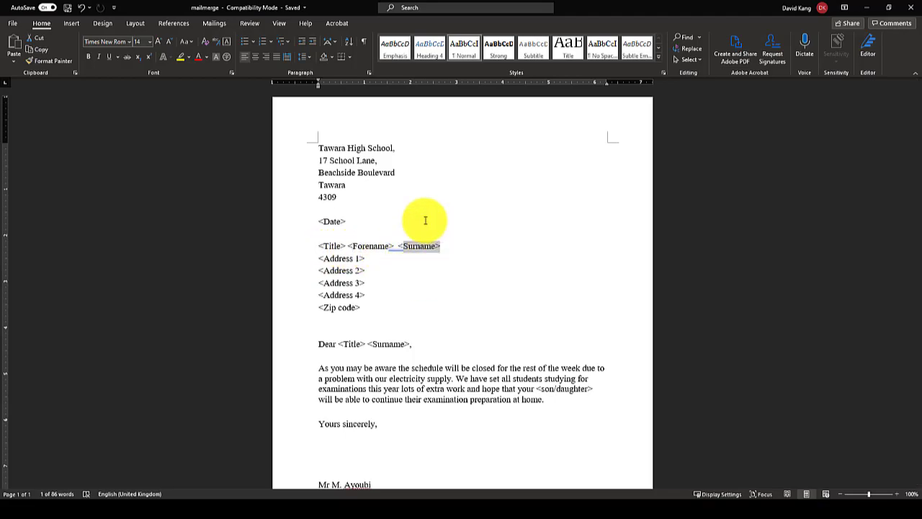
Scroll the textbook to the Insert > Quick Parts > Field date instructions
key(alt+Tab)
scroll(476, 291, down, 3)
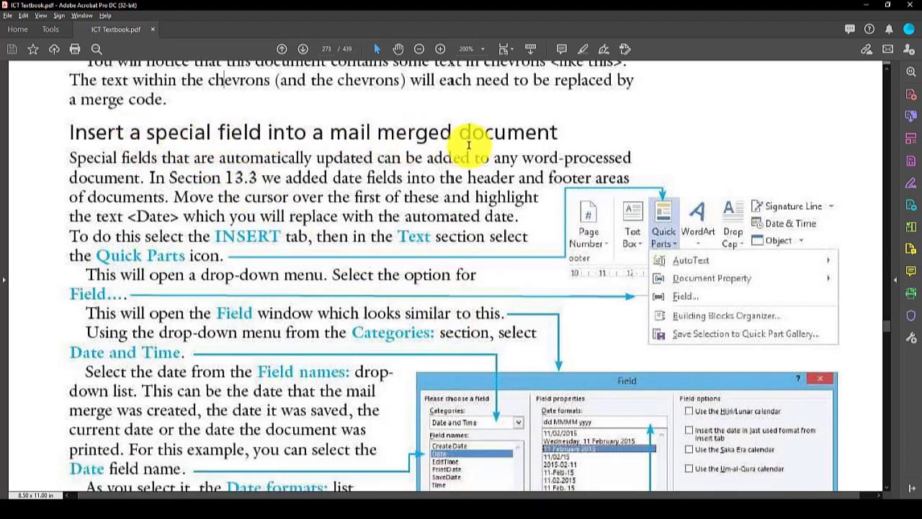
scroll(567, 142, down, 1)
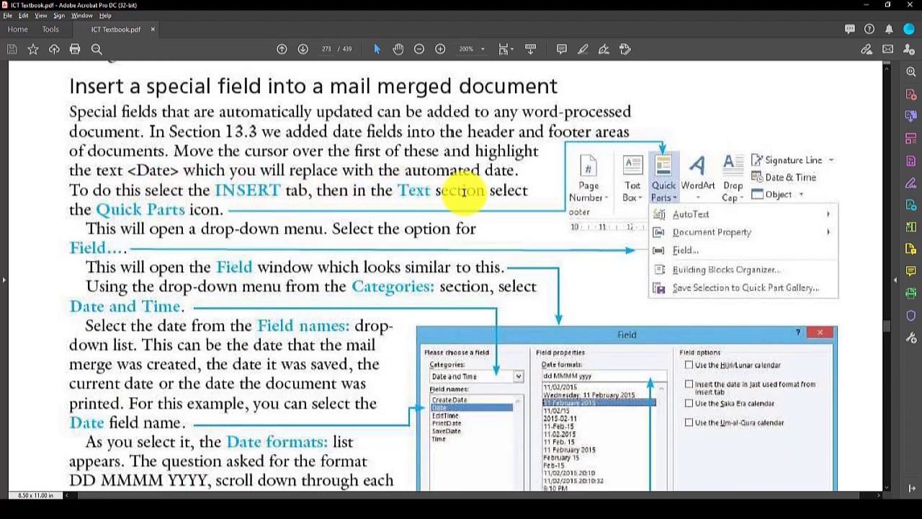
scroll(139, 214, down, 2)
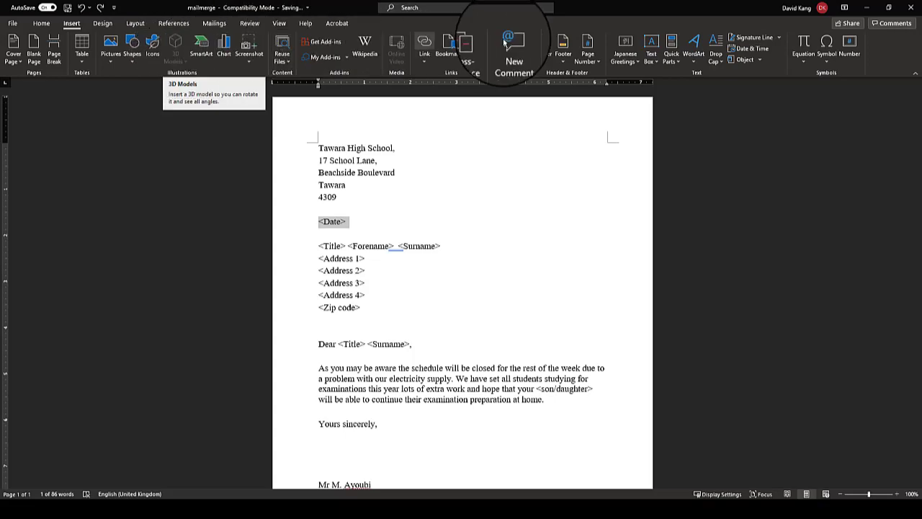
Replace <Date> with a dd MMMM yyyy Date field showing 24 March 2021, followed by a blank line
click(671, 52)
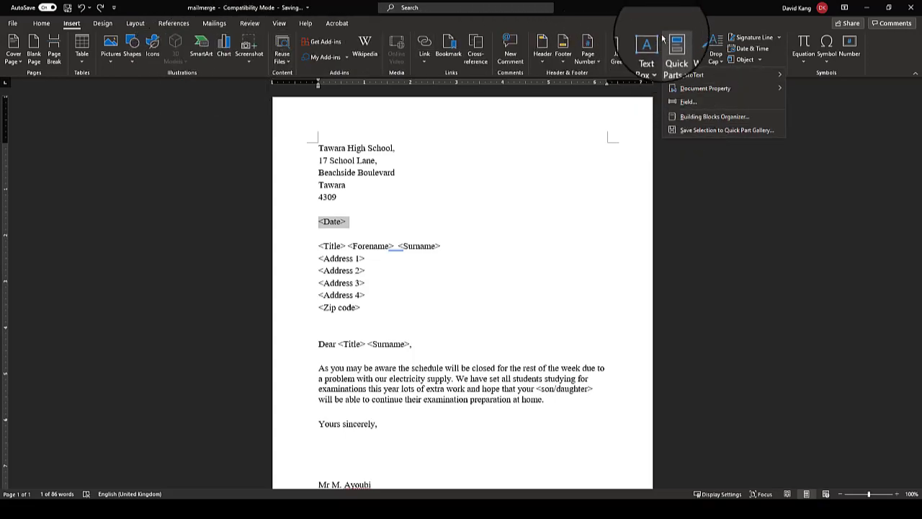
click(673, 108)
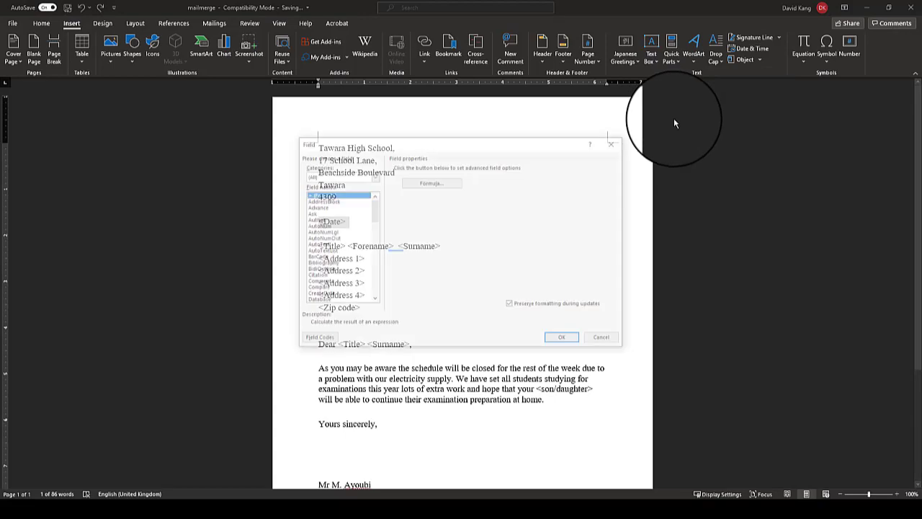
click(350, 172)
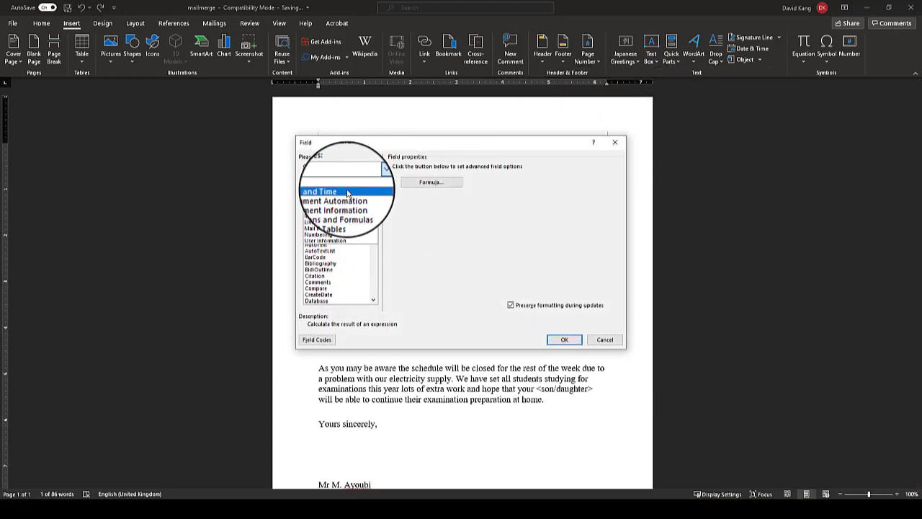
click(350, 191)
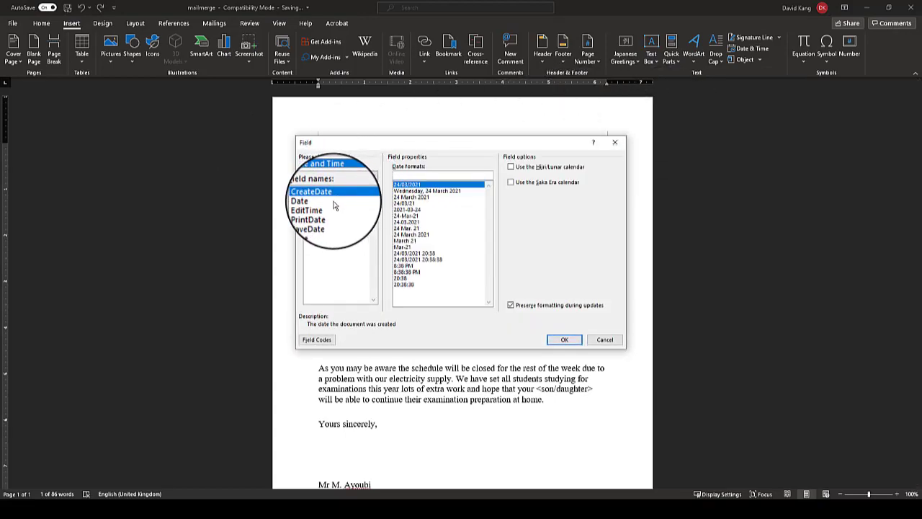
click(337, 201)
click(418, 197)
drag(434, 175, 402, 175)
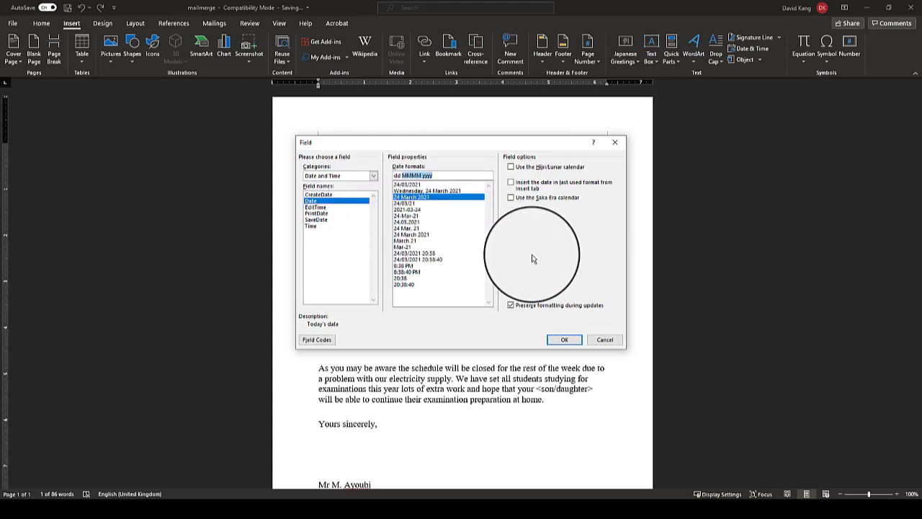
click(565, 338)
key(Return)
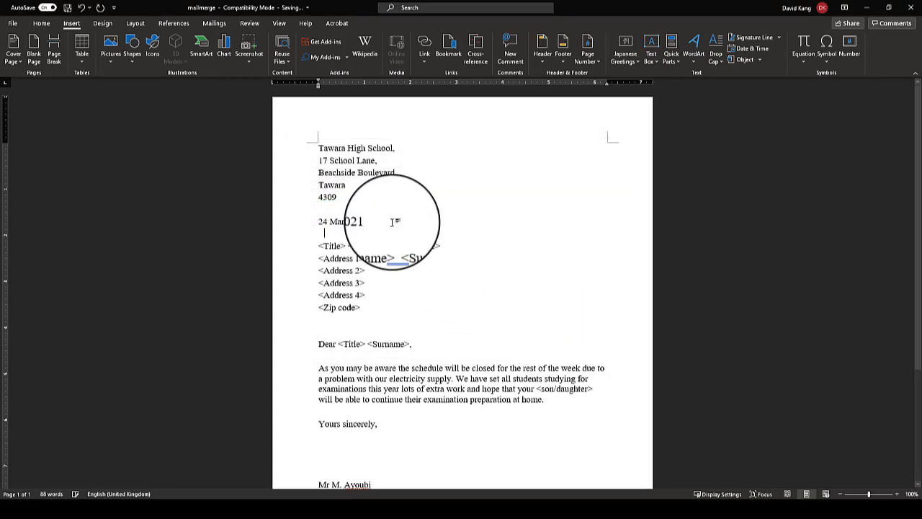
click(292, 225)
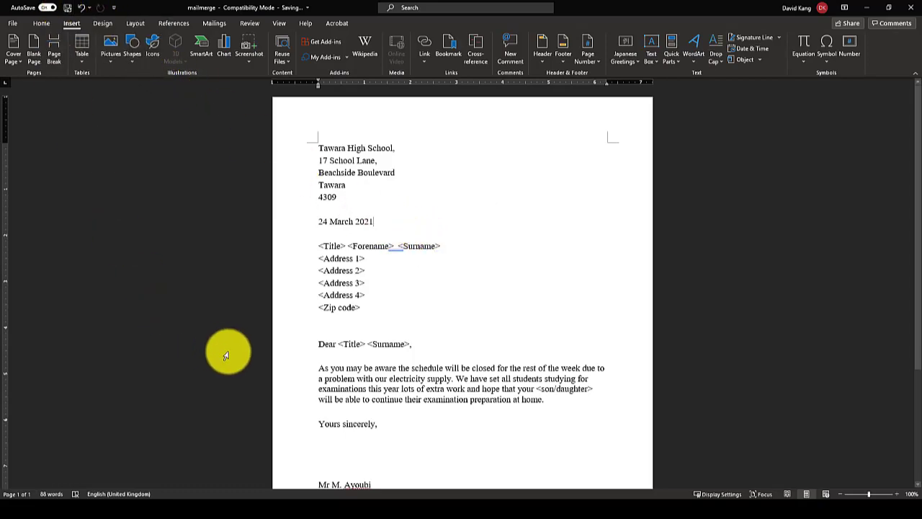
Scroll the ICT Textbook in Acrobat to the 'Attach the source file to the master document' section
key(alt+Tab)
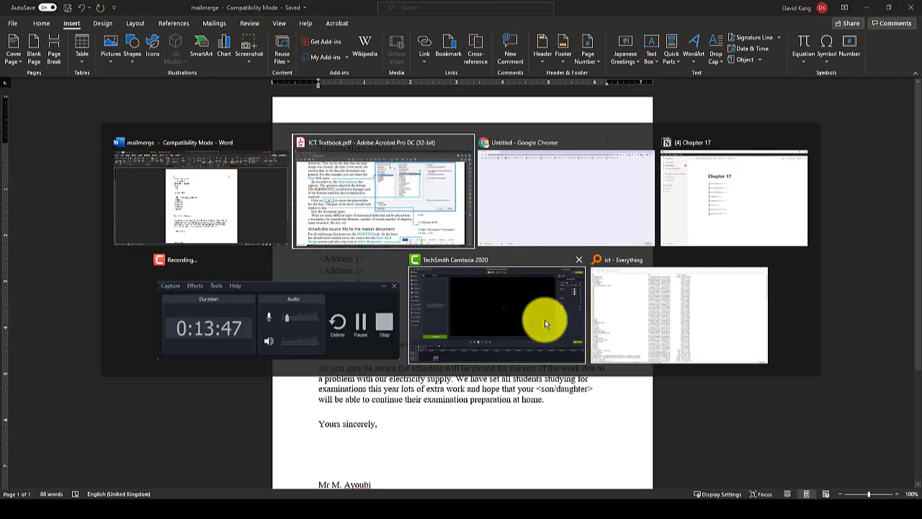
scroll(205, 343, down, 3)
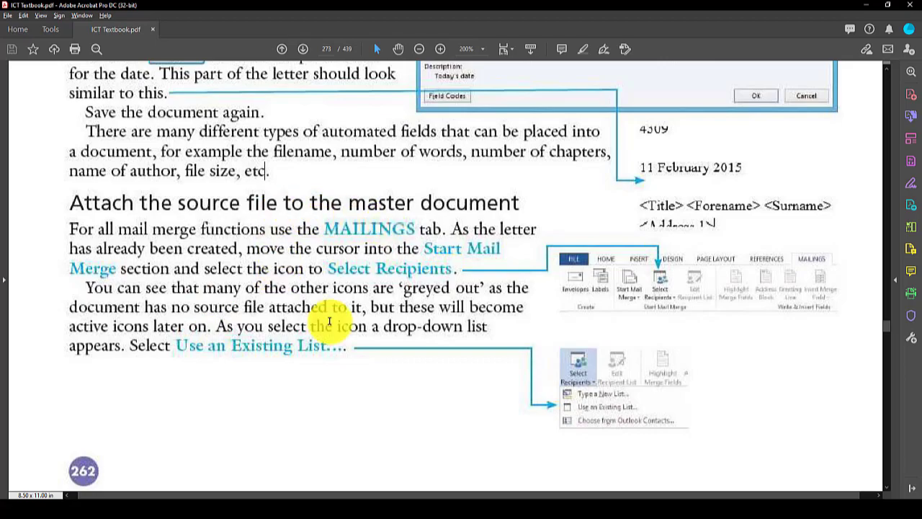
scroll(381, 234, down, 7)
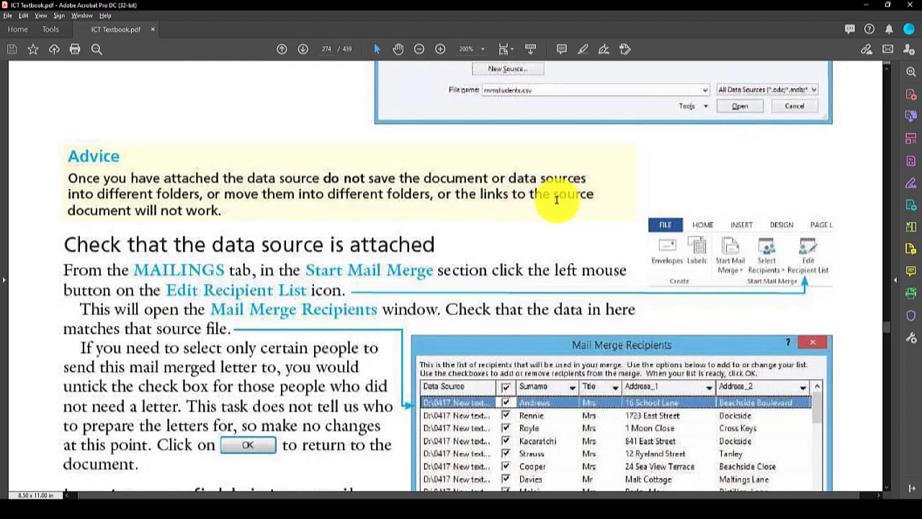
scroll(426, 228, down, 2)
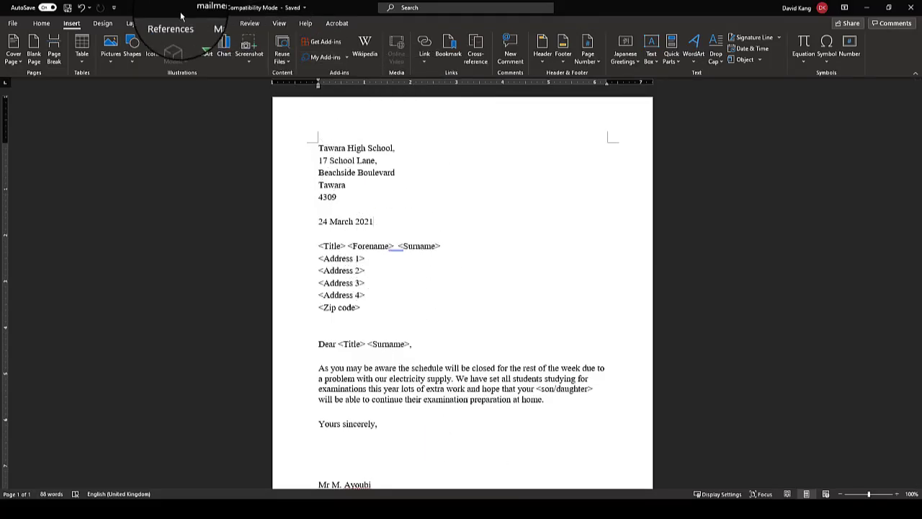
Attach mmstudents from the Desktop as the letter's recipient list using Use an Existing List
click(216, 26)
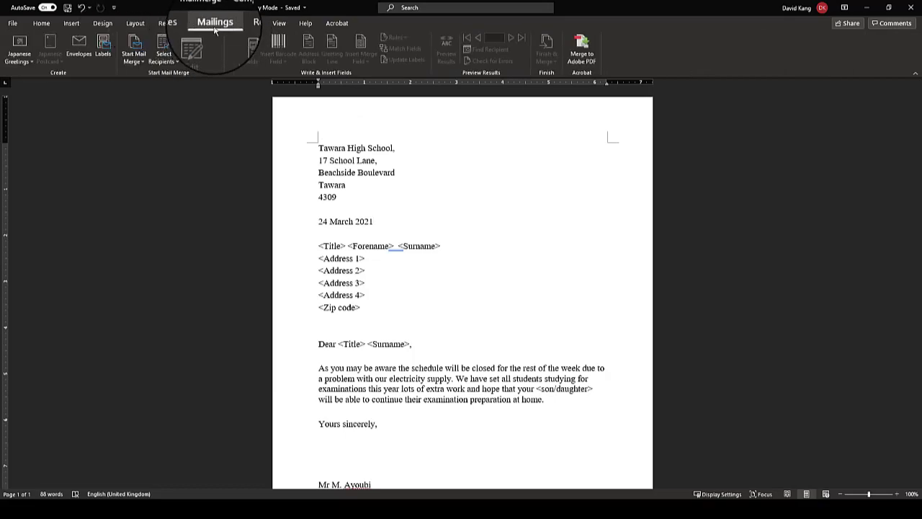
click(171, 55)
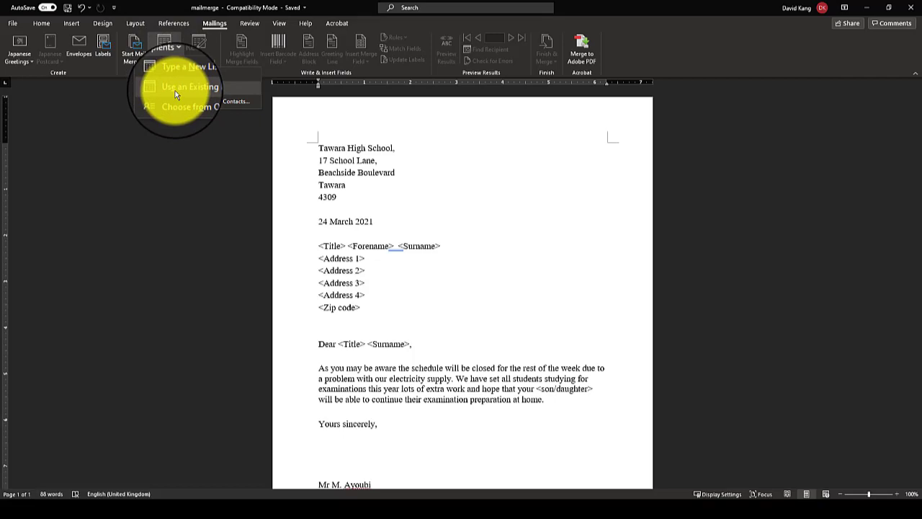
click(175, 94)
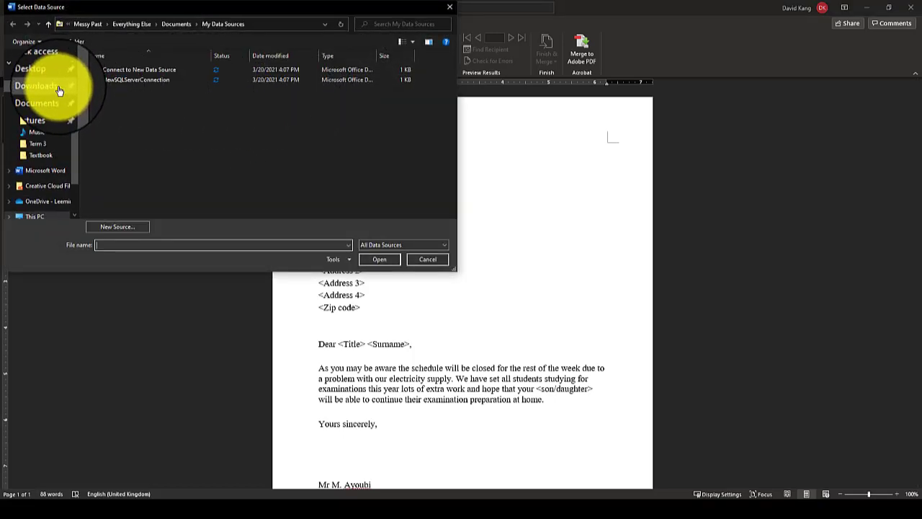
click(39, 74)
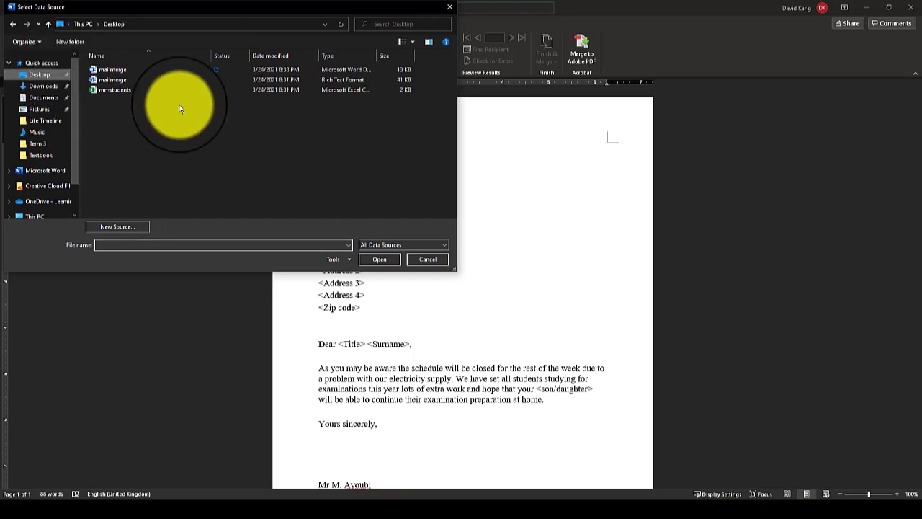
click(125, 92)
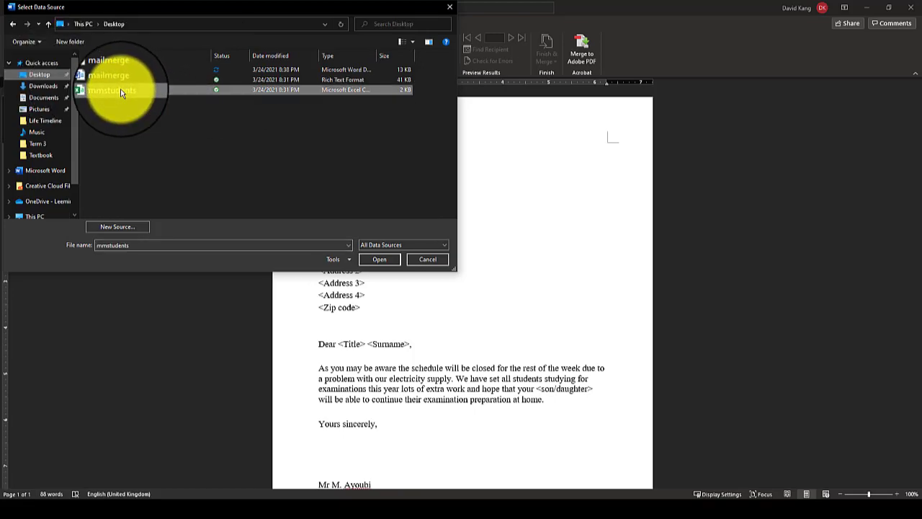
click(381, 259)
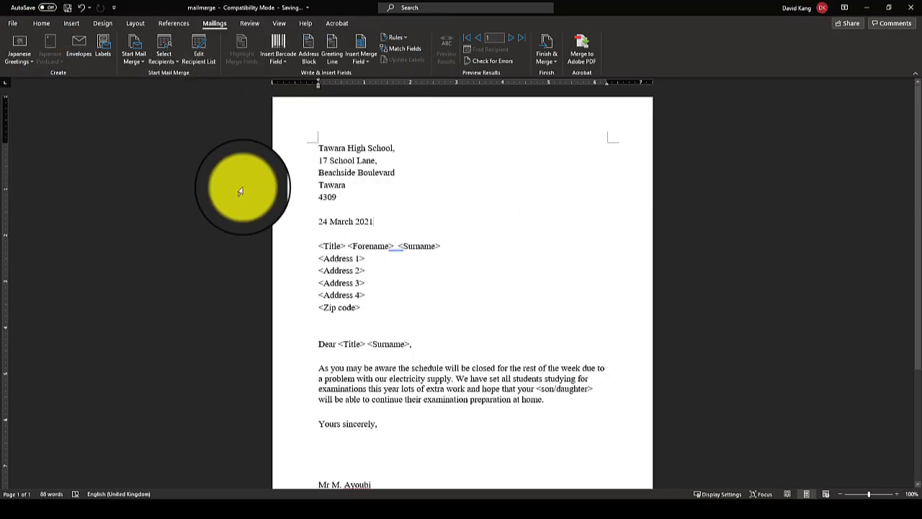
Scroll the textbook to the 'Insert a special field' section on inserting an automatic date
key(alt+Tab)
scroll(296, 287, down, 6)
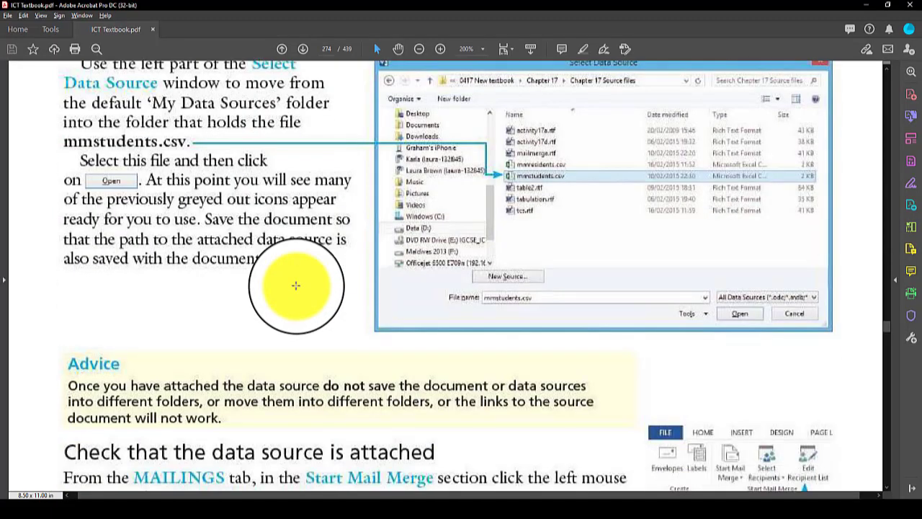
scroll(295, 287, down, 3)
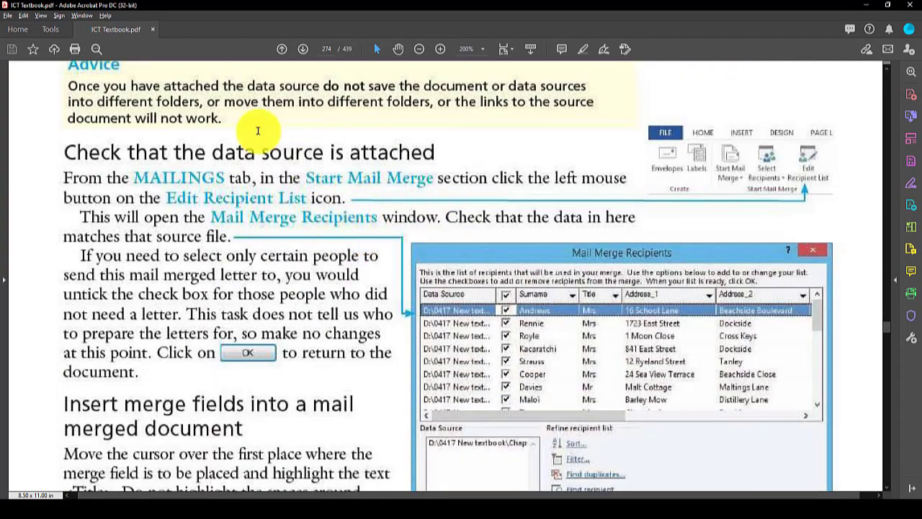
scroll(166, 168, down, 1)
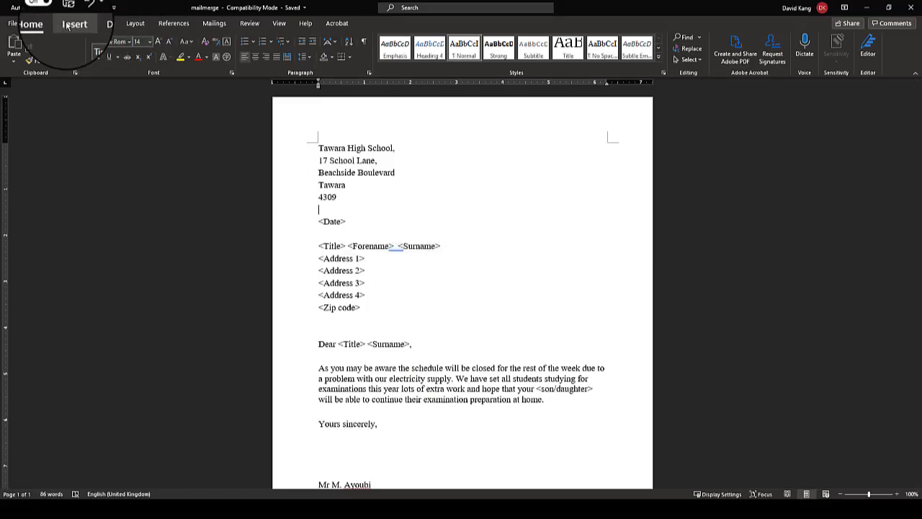
click(72, 24)
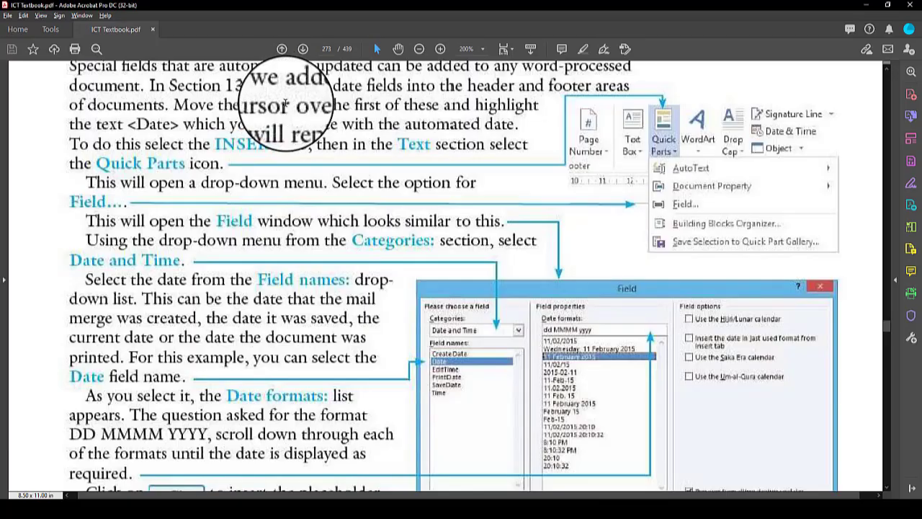
scroll(327, 148, up, 3)
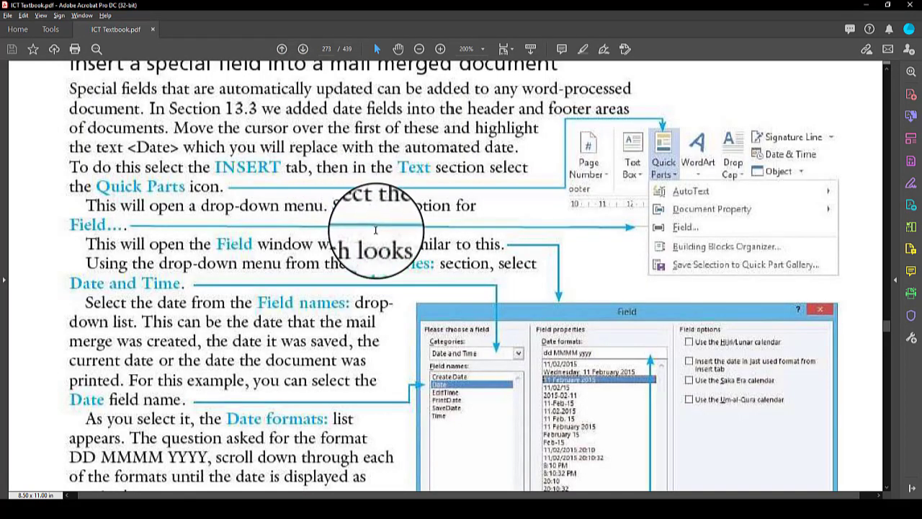
scroll(376, 230, down, 1)
Back in Word, select the <Date> placeholder under the school address
key(alt+Tab)
drag(346, 221, 310, 222)
click(368, 225)
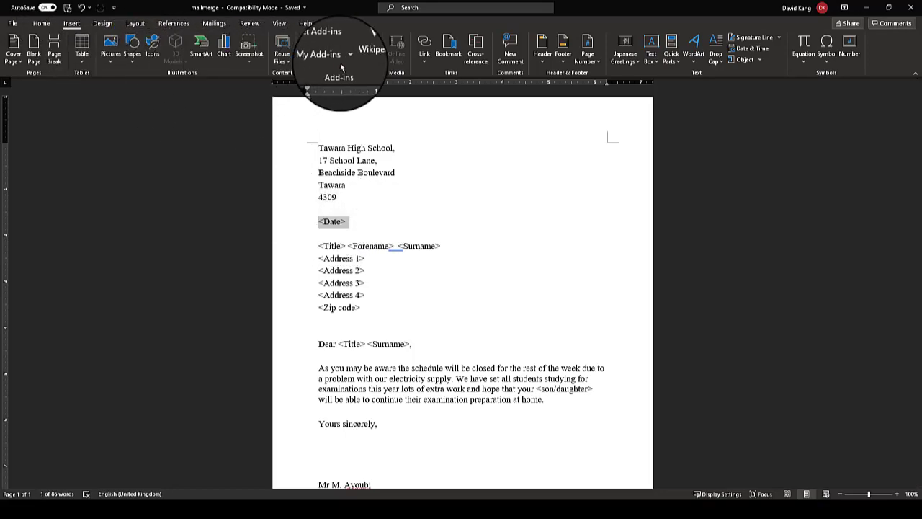
Insert a Date field in DD MMMM YYYY format over <Date> via Quick Parts > Field
click(671, 54)
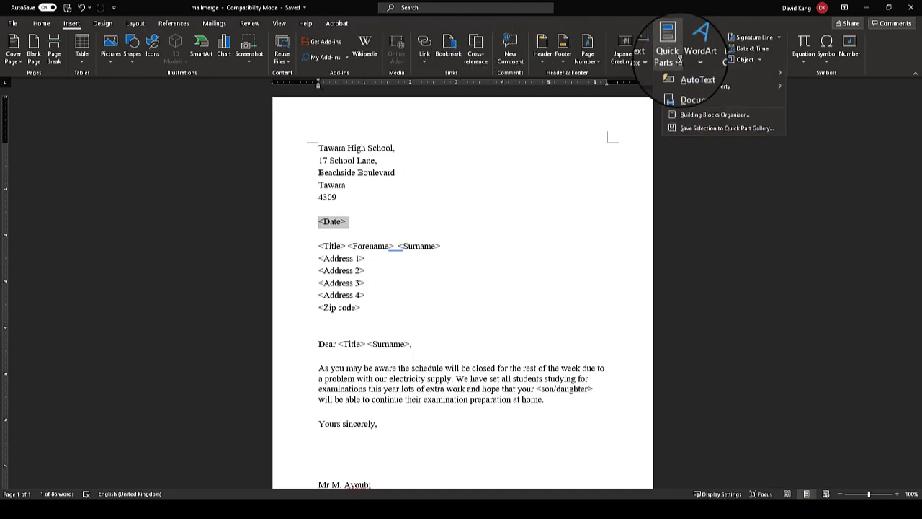
click(713, 103)
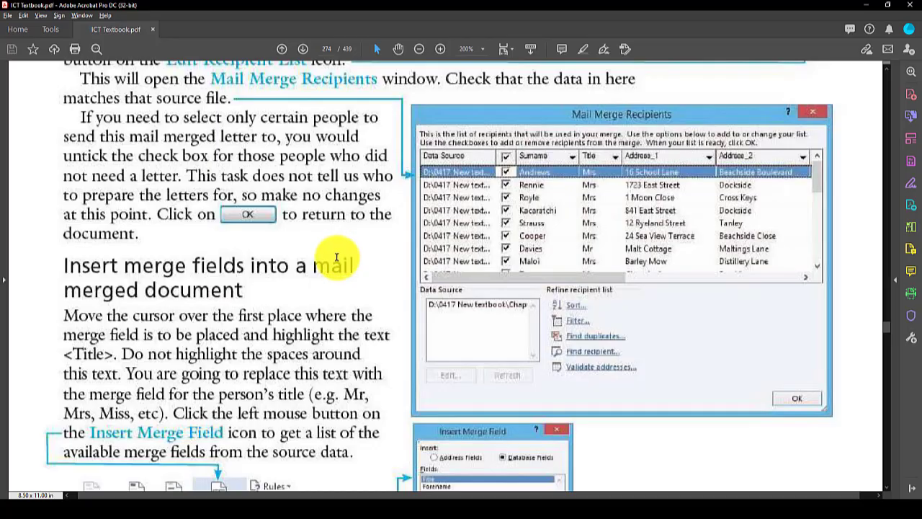
scroll(336, 257, down, 3)
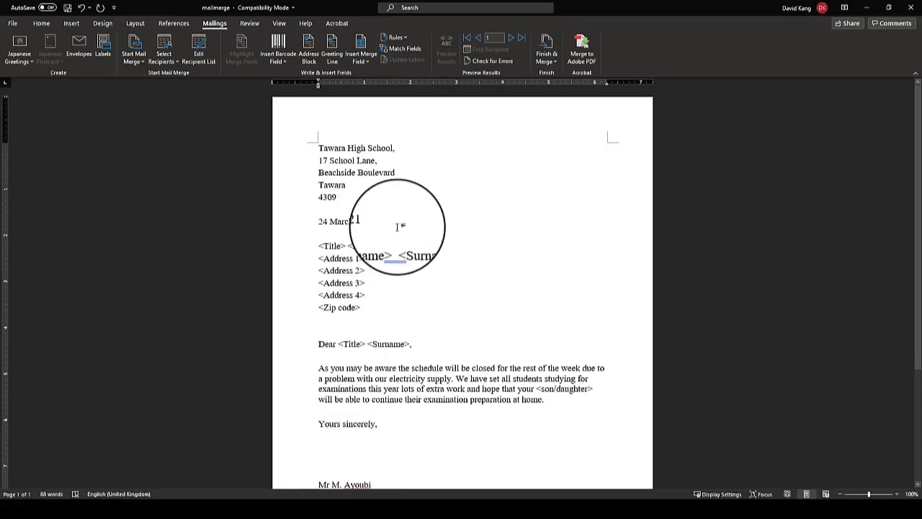
Replace <Title> on the recipient name line with the Title merge field
click(325, 245)
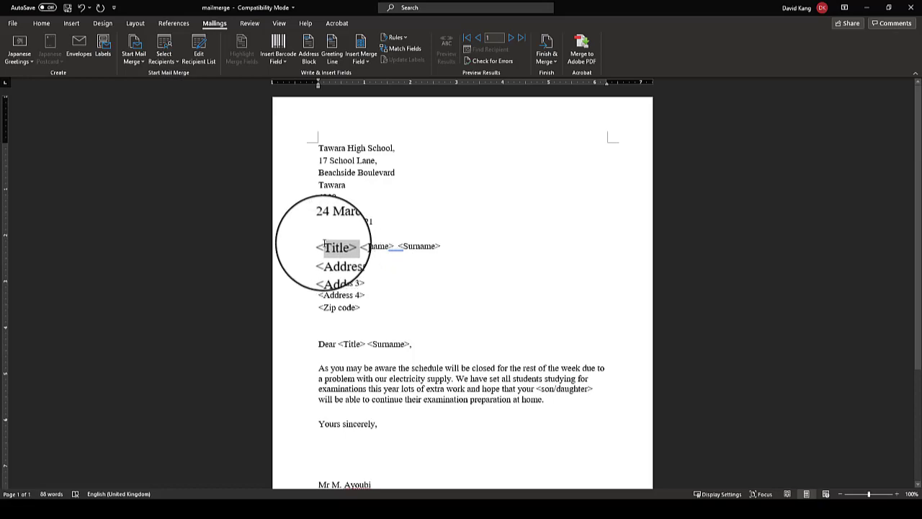
double_click(324, 246)
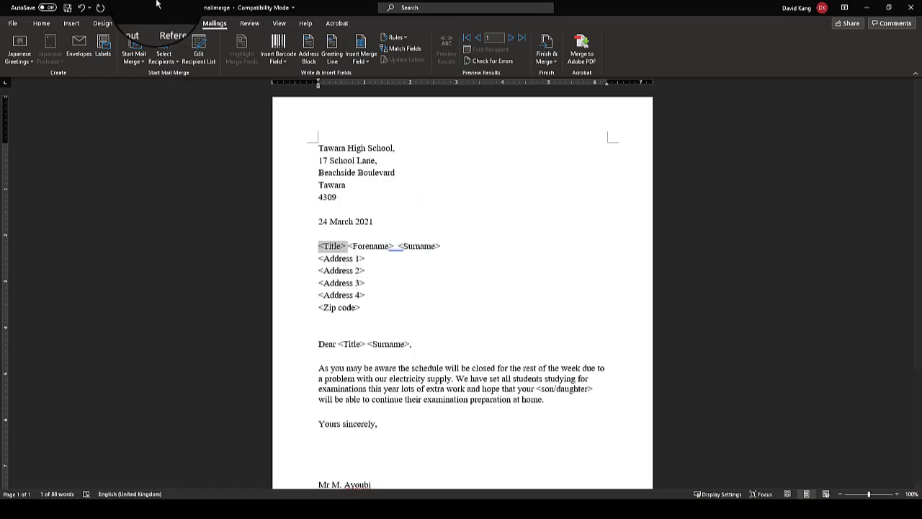
click(365, 48)
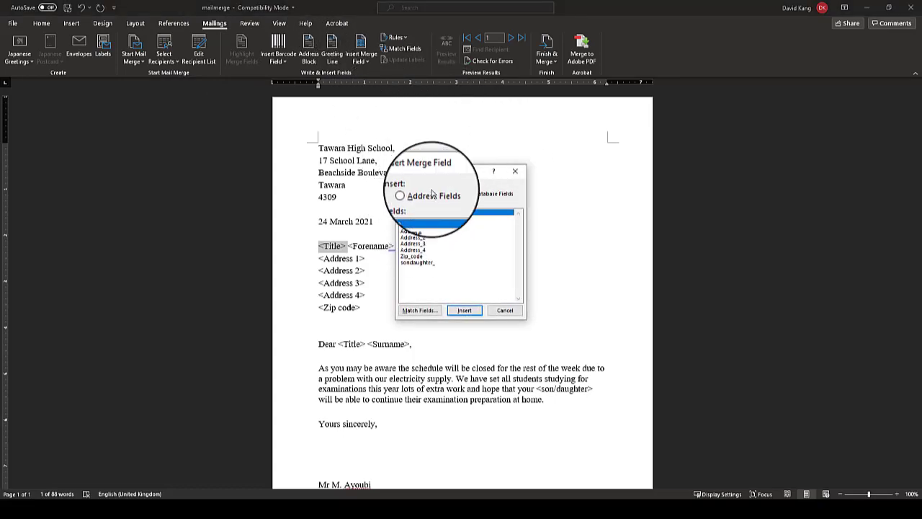
drag(453, 175, 582, 166)
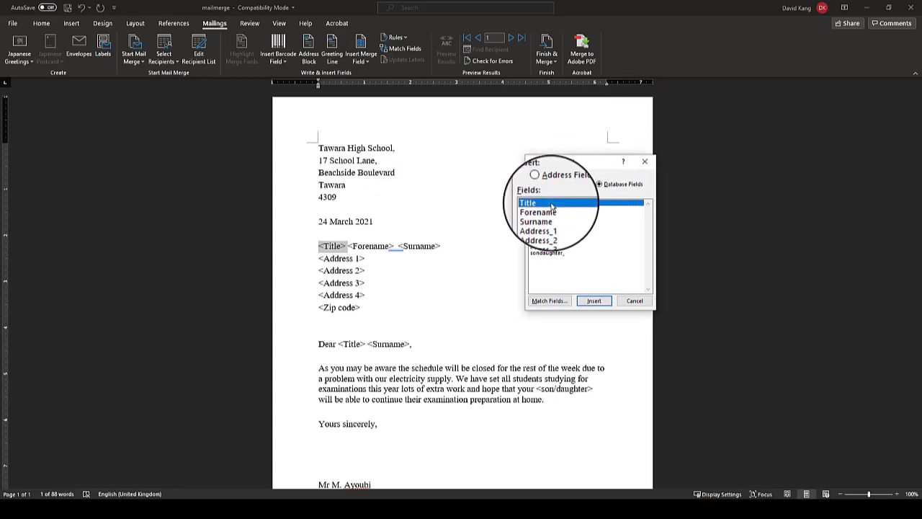
click(588, 306)
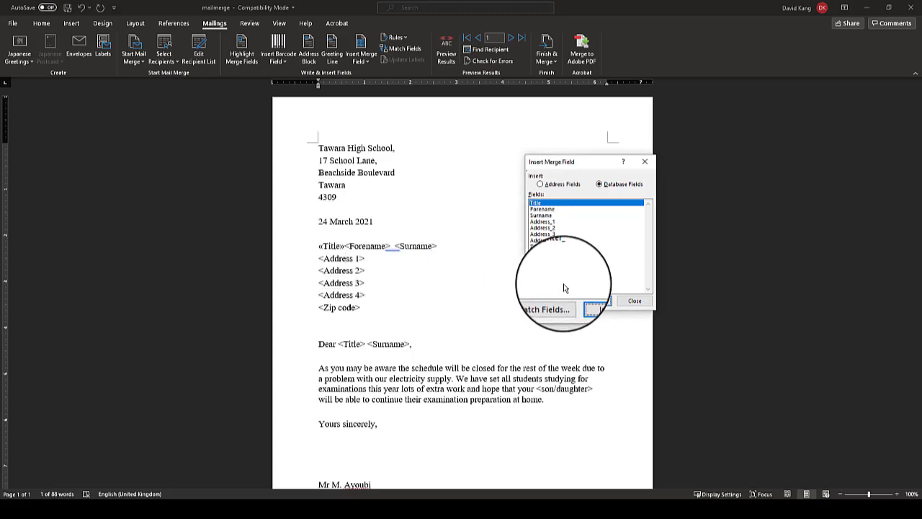
click(593, 302)
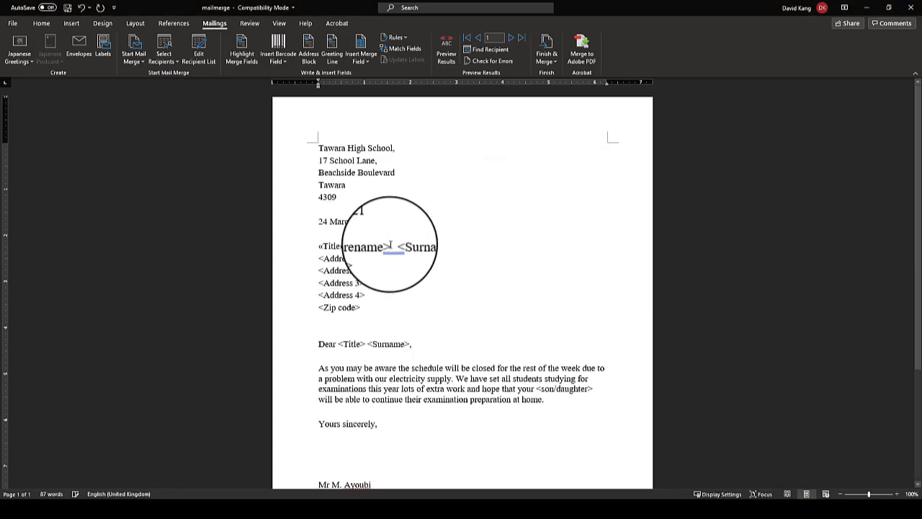
Replace <Forename> and <Surname> with merge fields and move <Address 1> to its own line
double_click(354, 246)
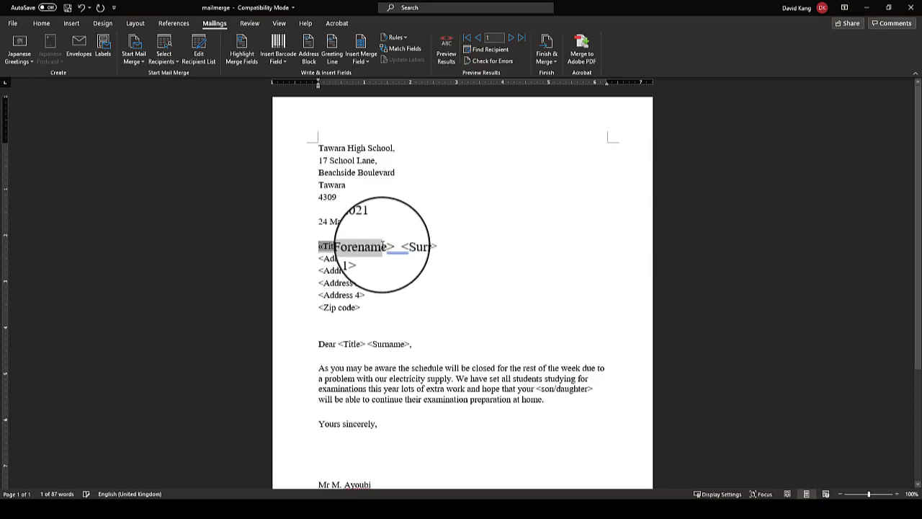
click(349, 246)
double_click(349, 246)
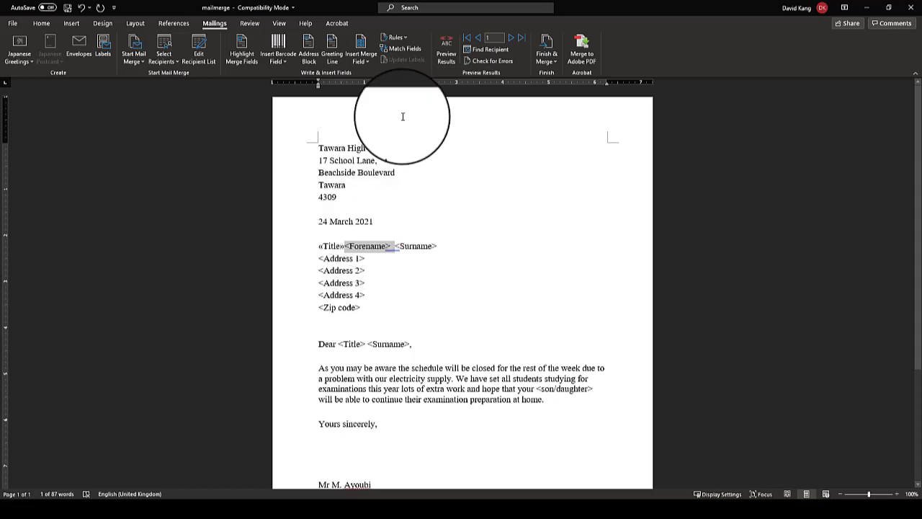
click(366, 63)
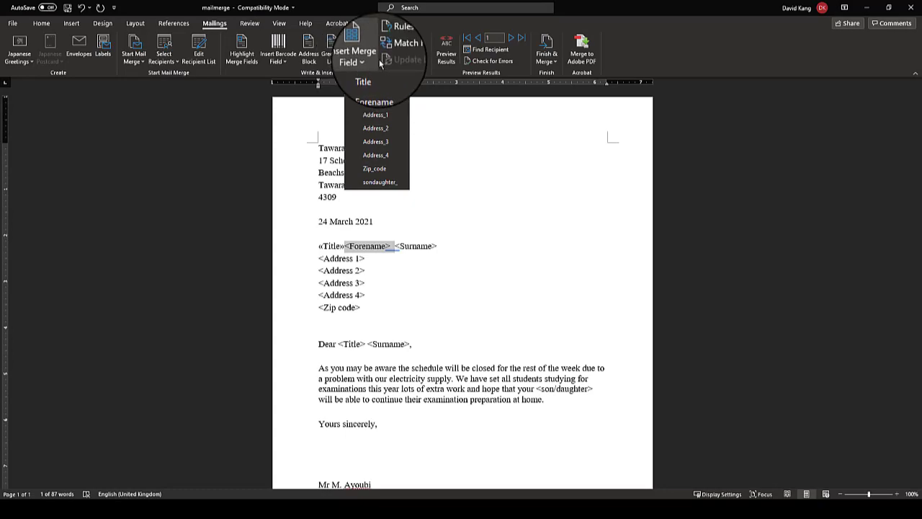
click(376, 94)
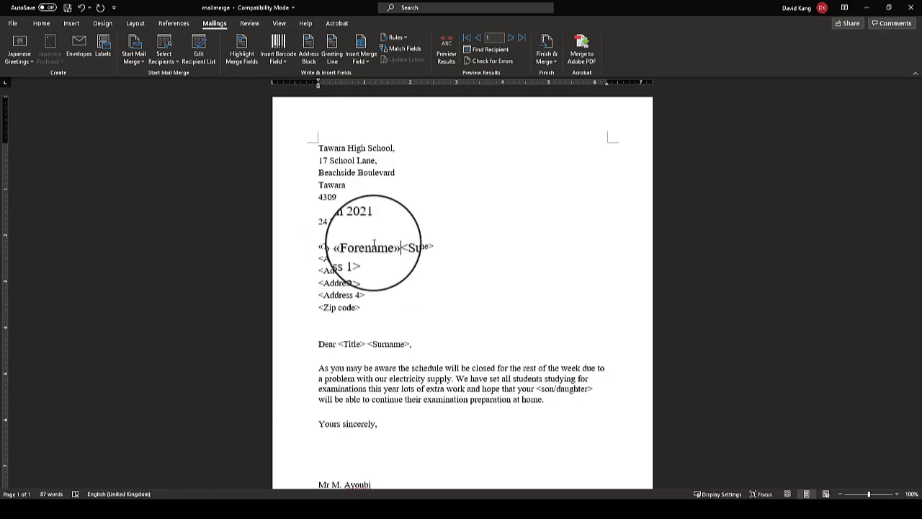
drag(399, 247, 395, 246)
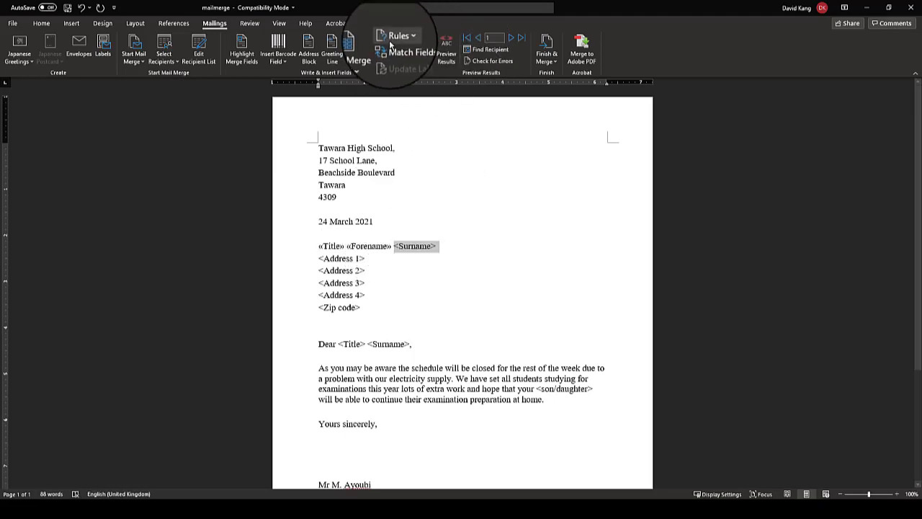
click(360, 56)
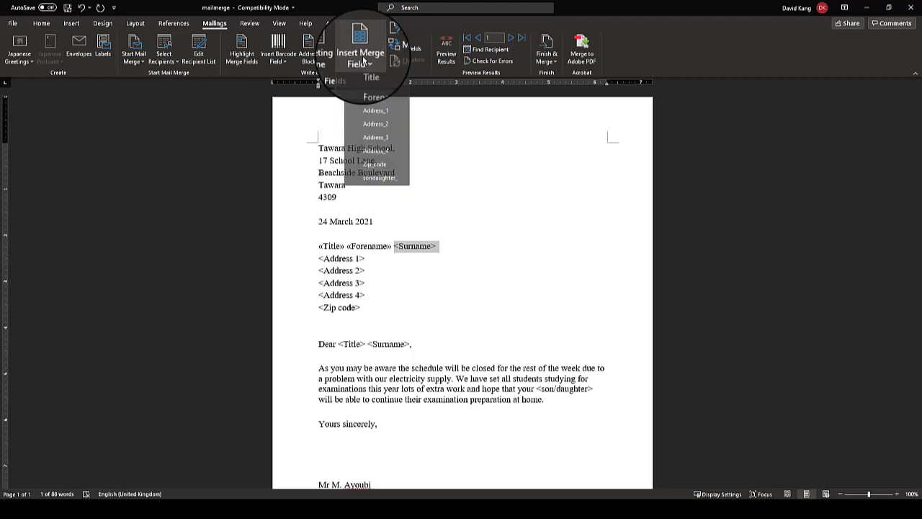
click(374, 102)
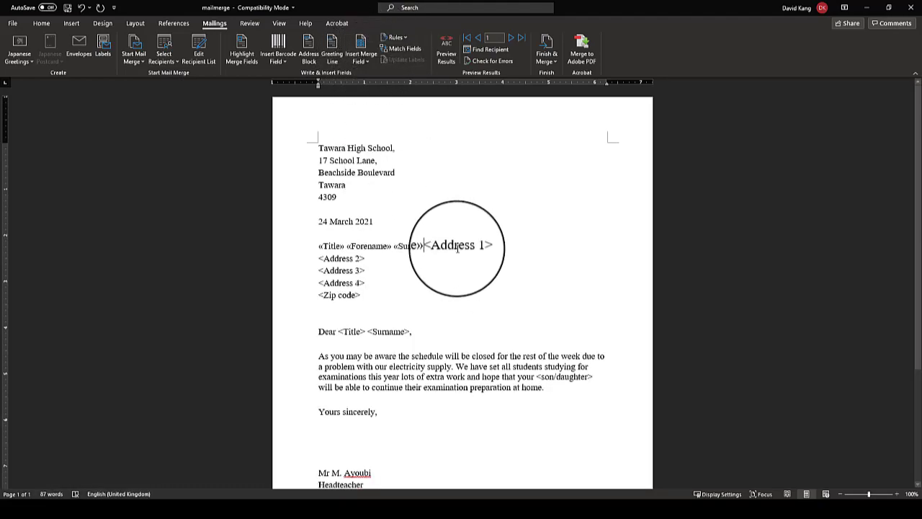
key(Return)
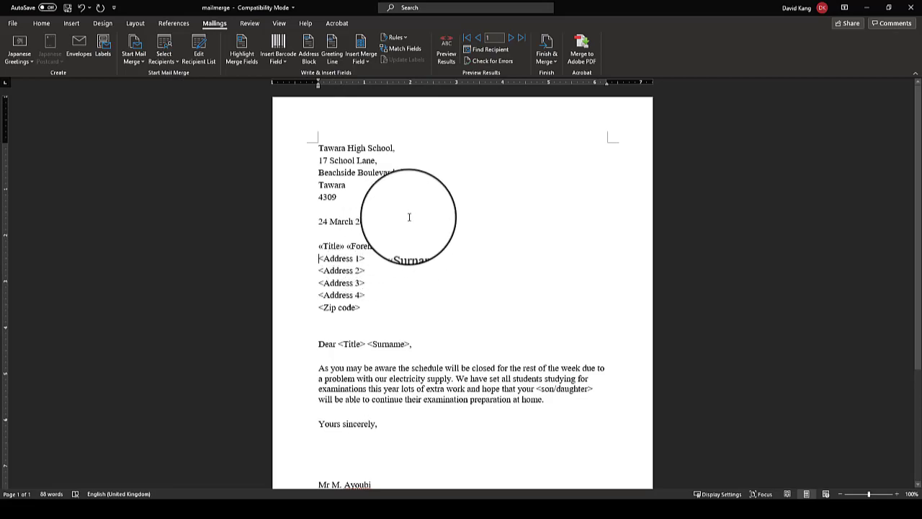
Replace <Address 1> with the Address_1 field and start <Address 2> on a new line
drag(317, 261, 368, 259)
click(359, 51)
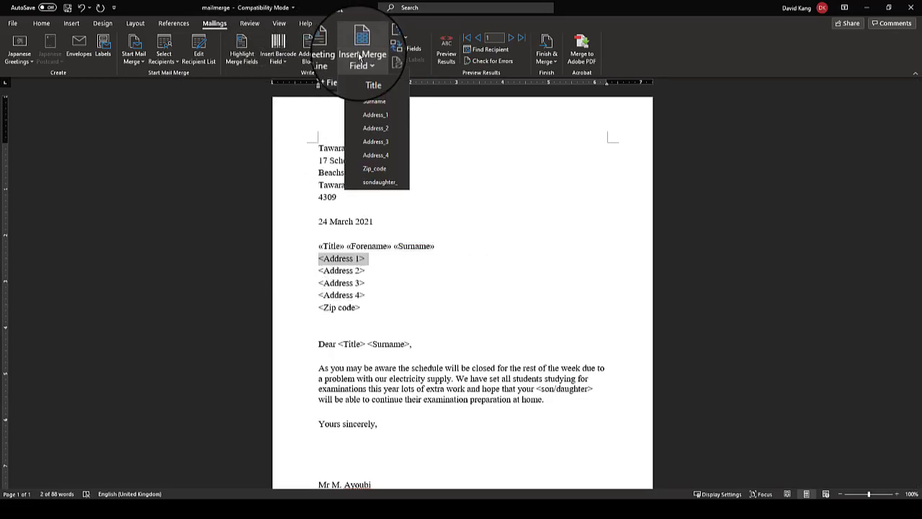
click(380, 117)
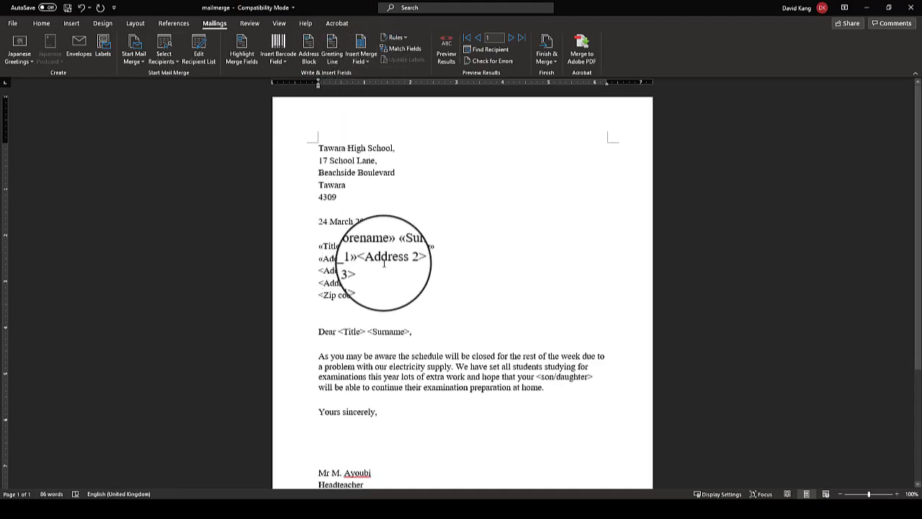
key(Return)
Replace the remaining address and <Zip code> placeholders with their Address and Zip_code fields
drag(364, 270, 327, 268)
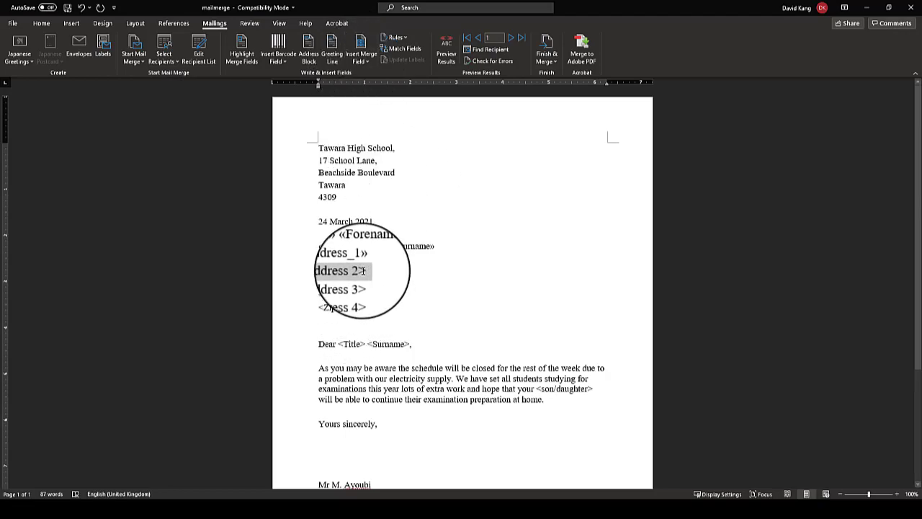
click(360, 58)
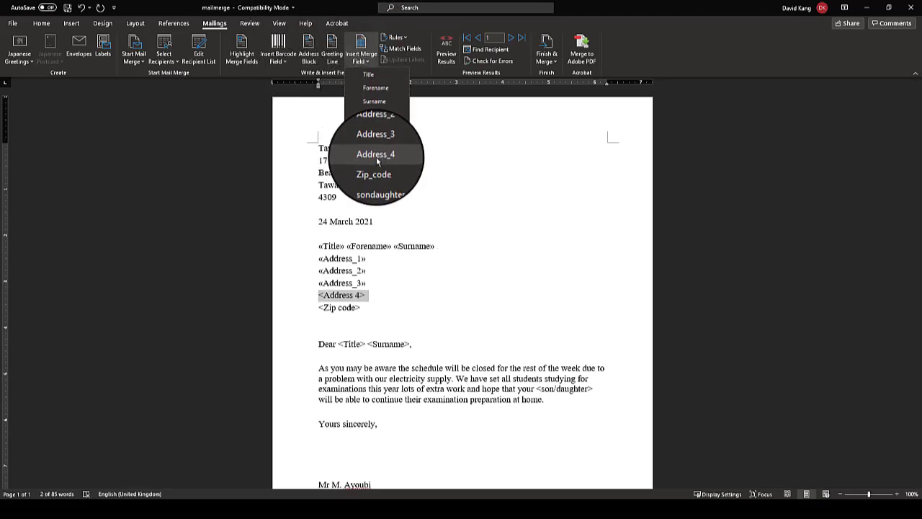
click(377, 155)
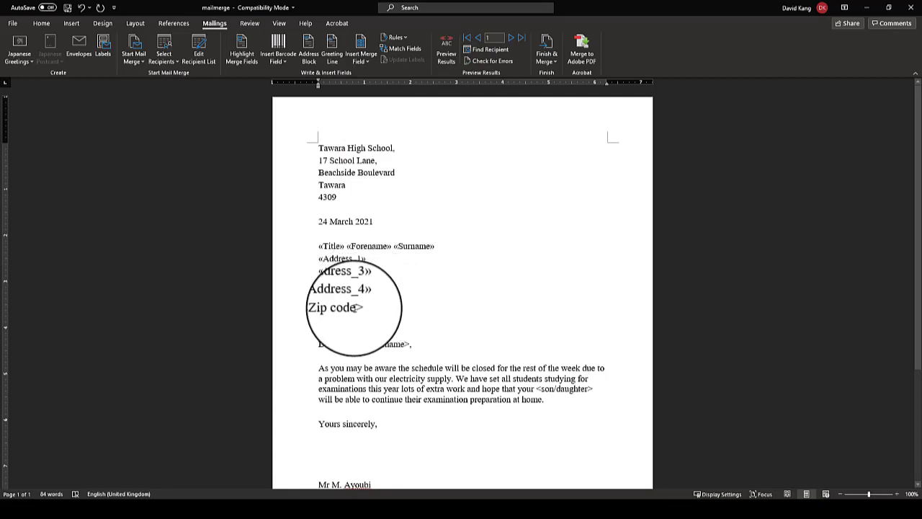
click(366, 62)
click(371, 165)
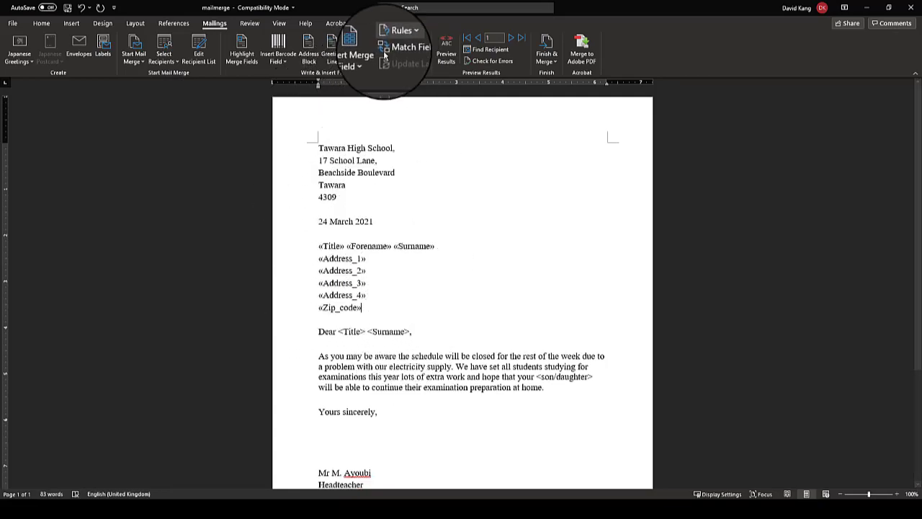
click(360, 62)
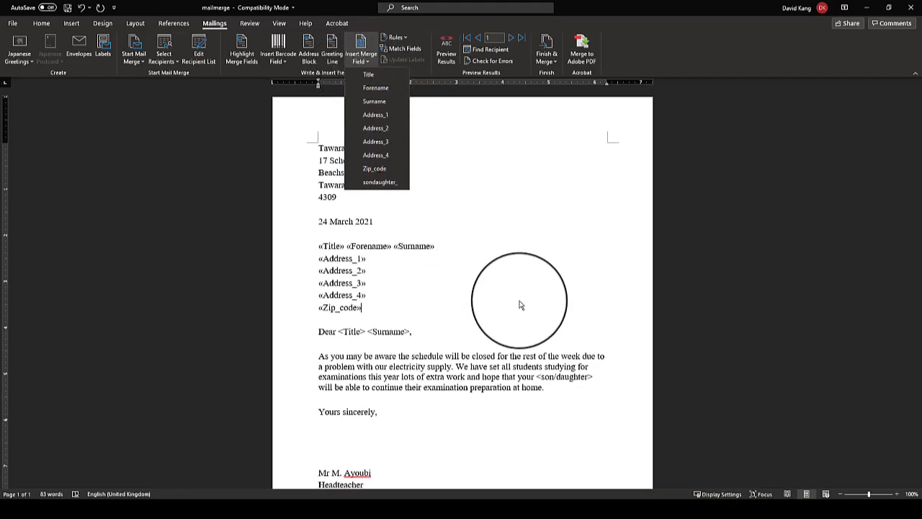
click(519, 301)
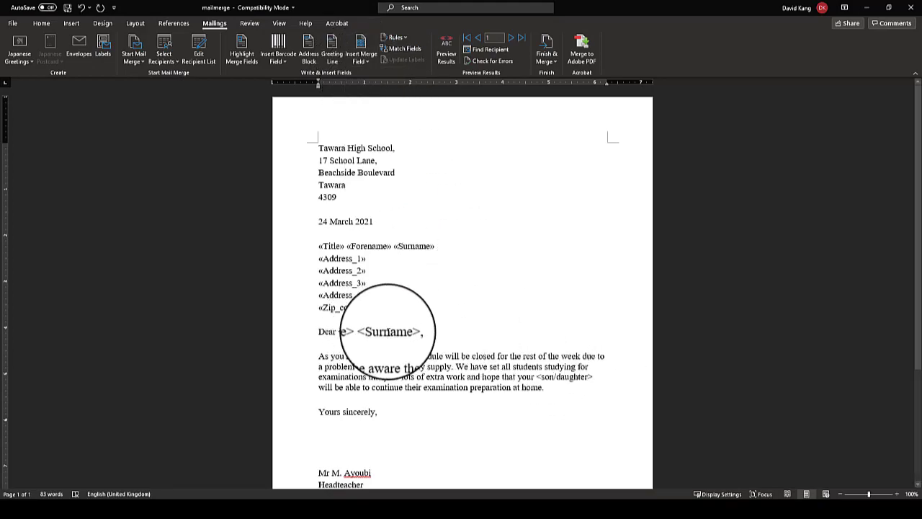
Replace <Title> and <Surname> in the greeting with the Title and Surname merge fields
drag(362, 331, 341, 333)
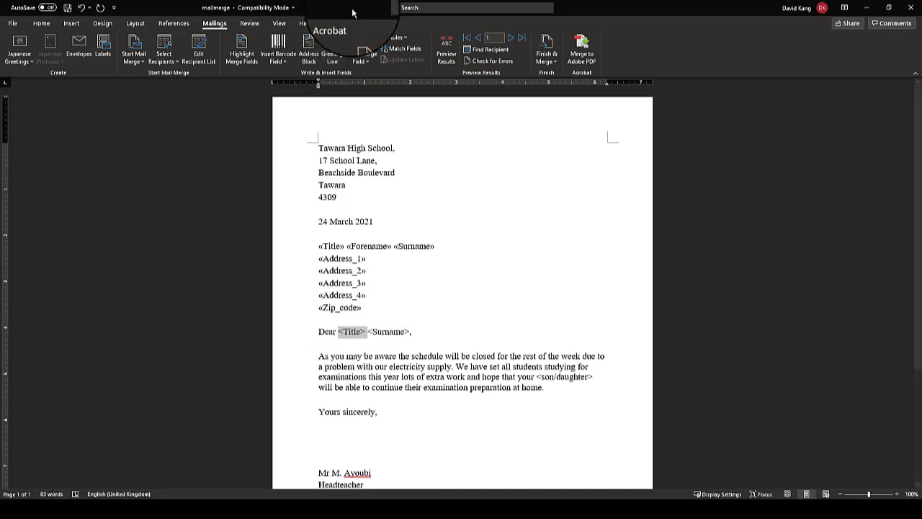
click(360, 61)
click(371, 76)
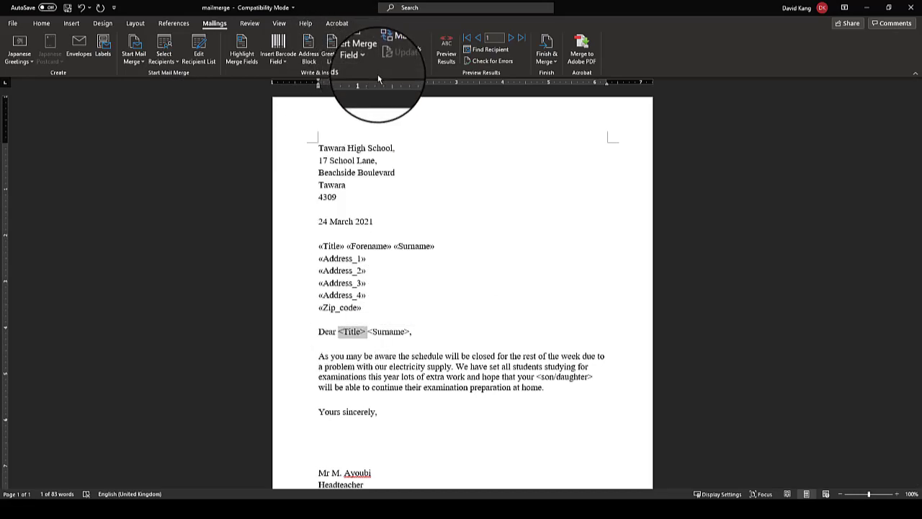
drag(409, 332, 365, 333)
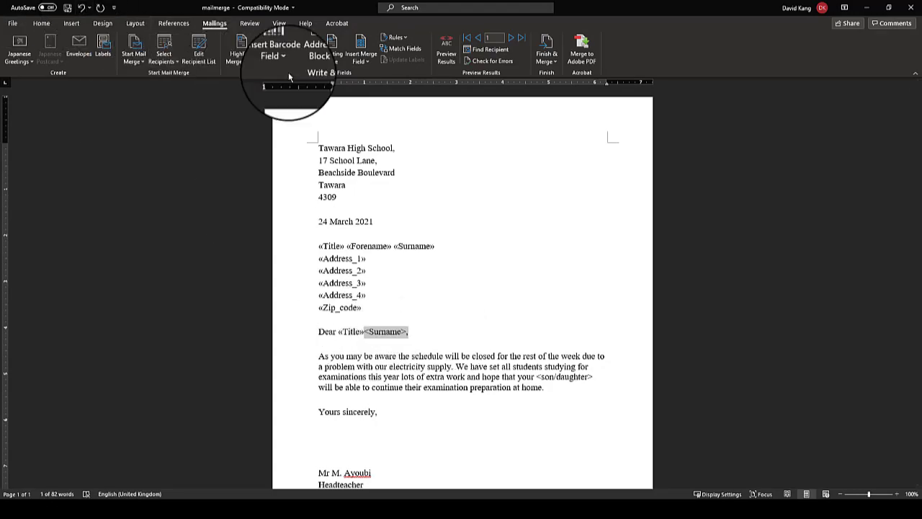
click(360, 59)
click(370, 103)
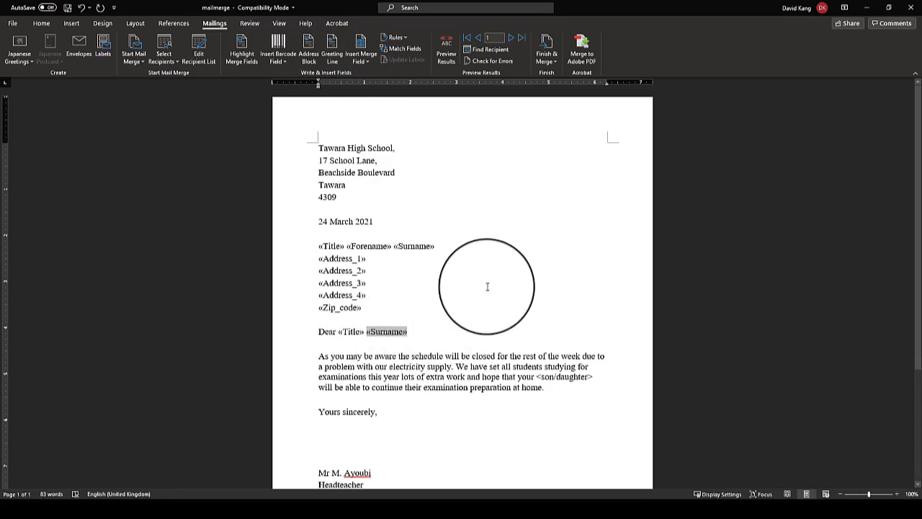
Replace the son/daughter placeholder in the body with the sondaughter_ merge field
scroll(531, 323, down, 1)
drag(595, 354, 537, 354)
click(361, 59)
click(395, 188)
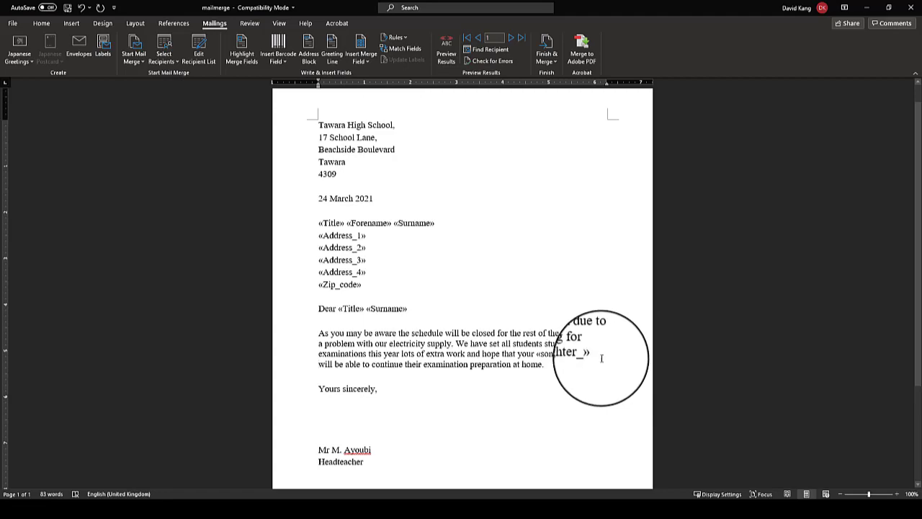
Replace the headteacher's name in the signature with the author's own name
scroll(600, 356, down, 3)
drag(383, 334, 330, 334)
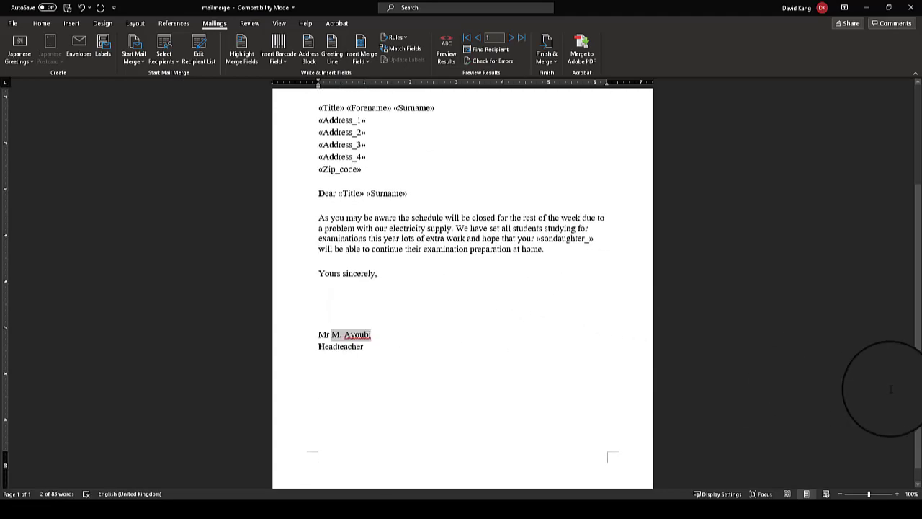
text(David Kang)
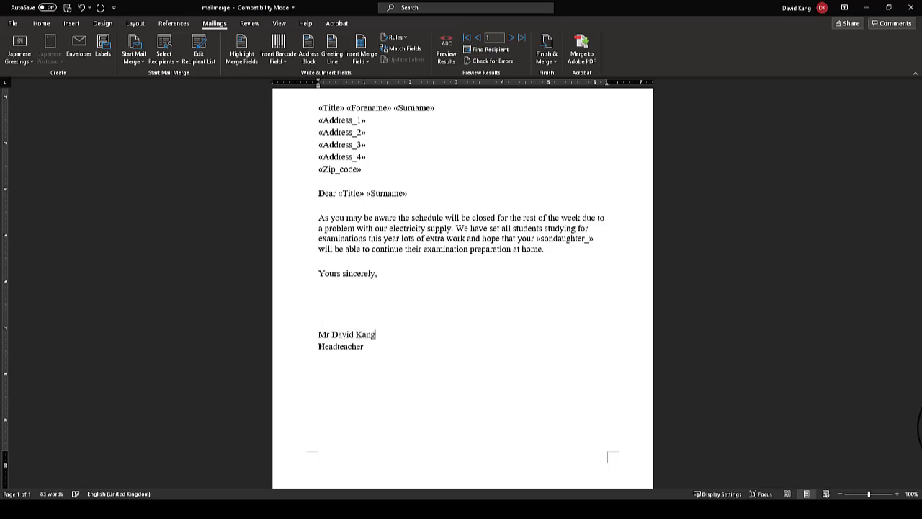
scroll(360, 298, up, 1)
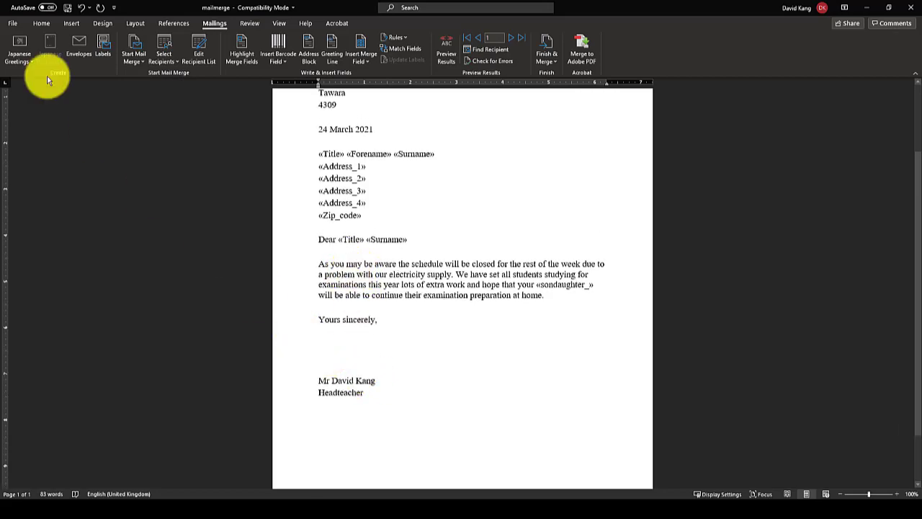
Save the merge-coded master letter as Task 17f
click(11, 23)
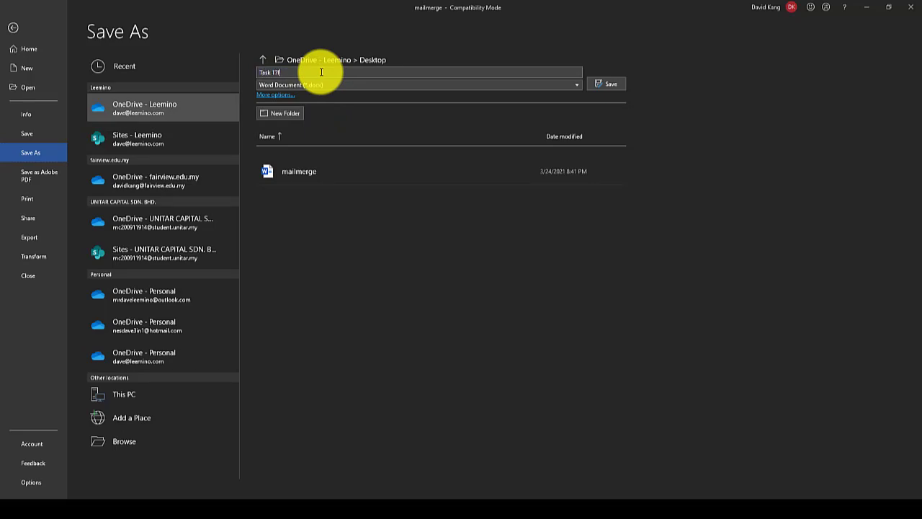
click(607, 86)
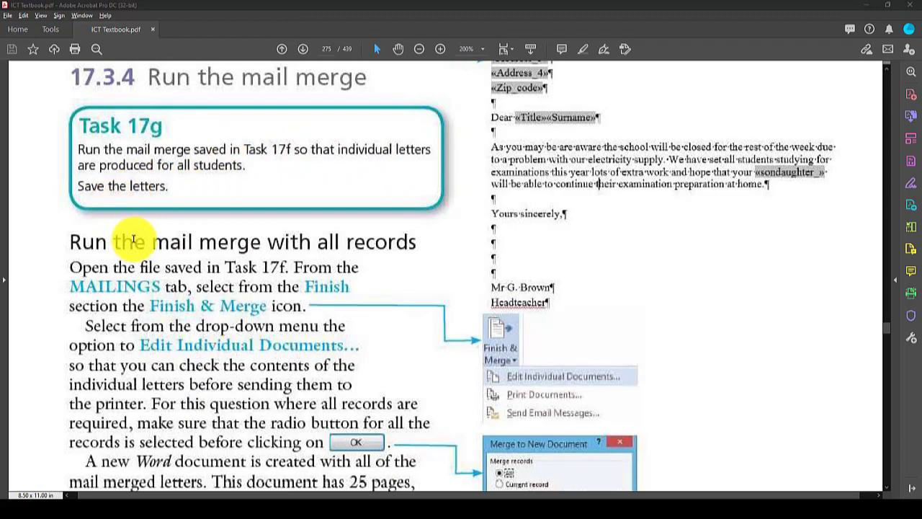
Scroll through the Task 17g 'Run the mail merge' instructions on page 275
scroll(130, 240, down, 3)
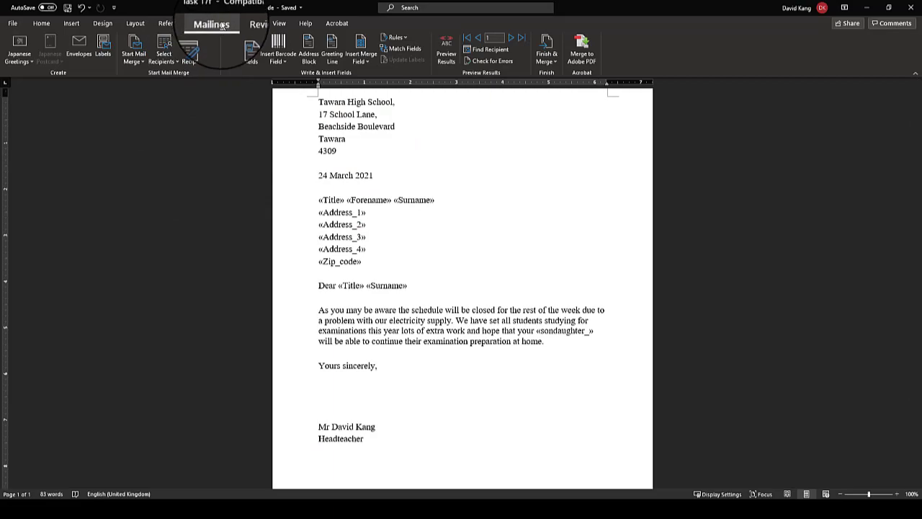
Merge all records with Edit Individual Documents into a new Letters1 document
click(549, 64)
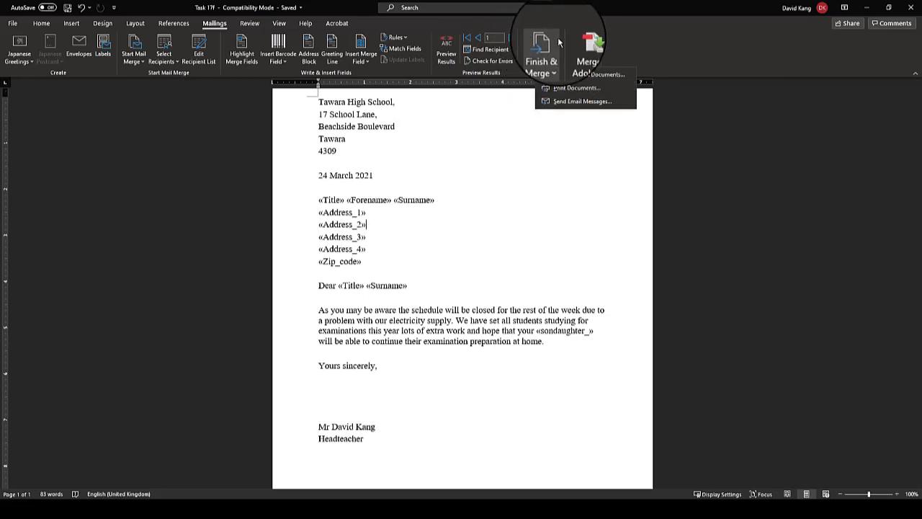
click(580, 75)
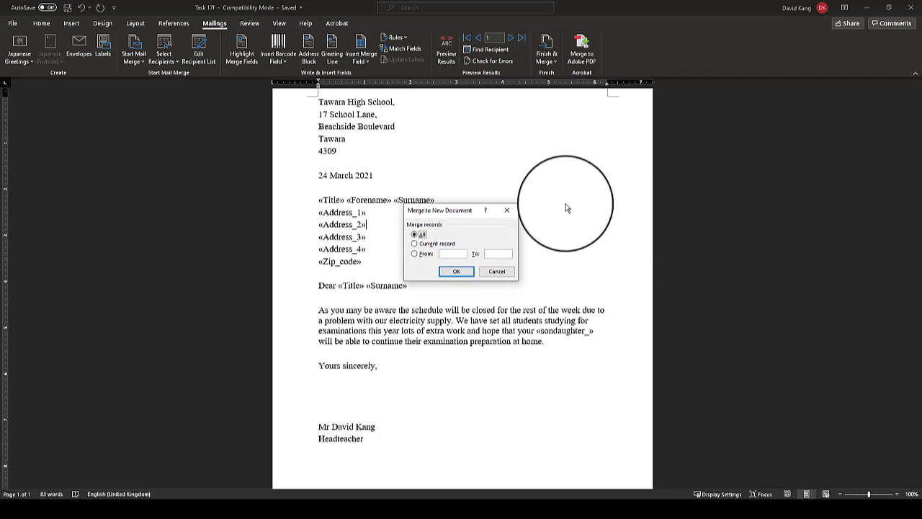
click(456, 274)
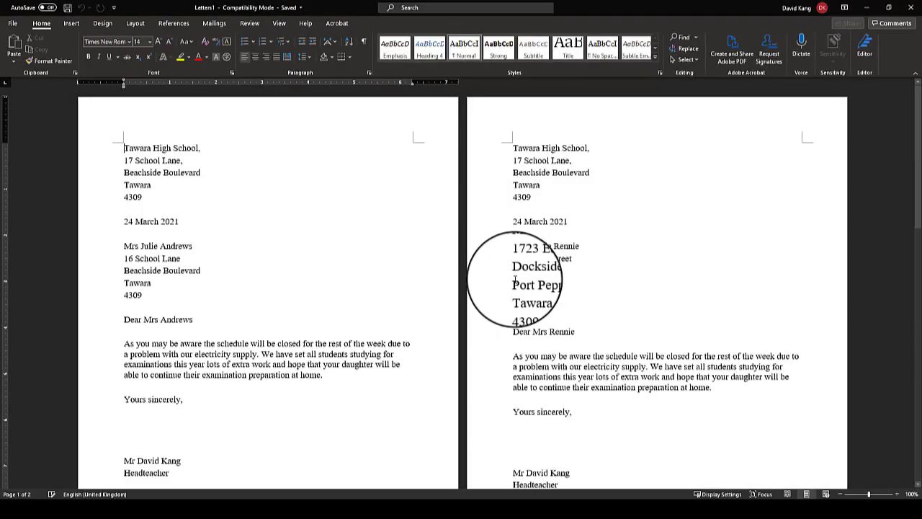
drag(339, 11, 402, 82)
drag(523, 87, 555, 0)
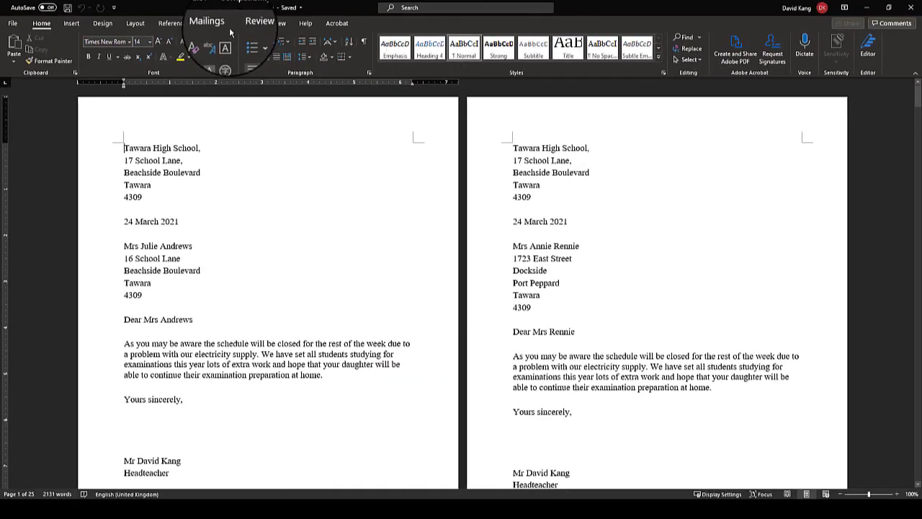
scroll(306, 252, down, 1)
scroll(306, 253, down, 6)
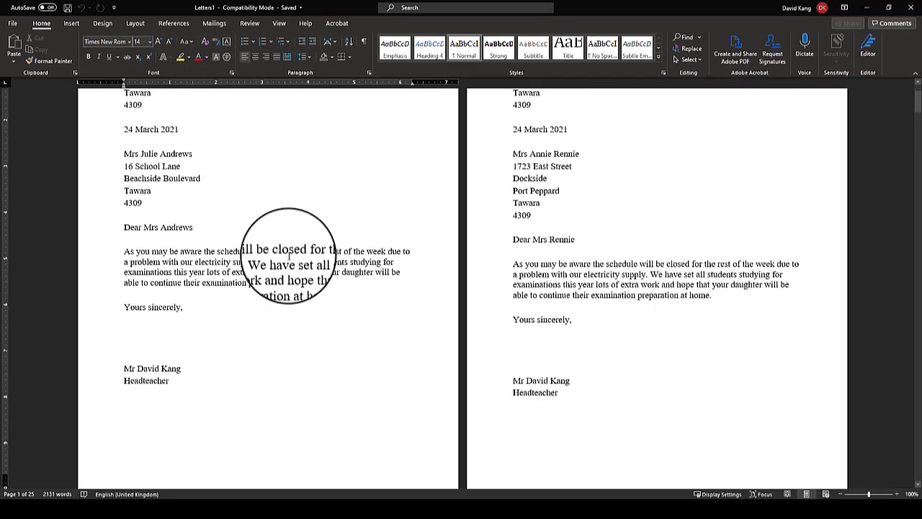
scroll(289, 256, down, 12)
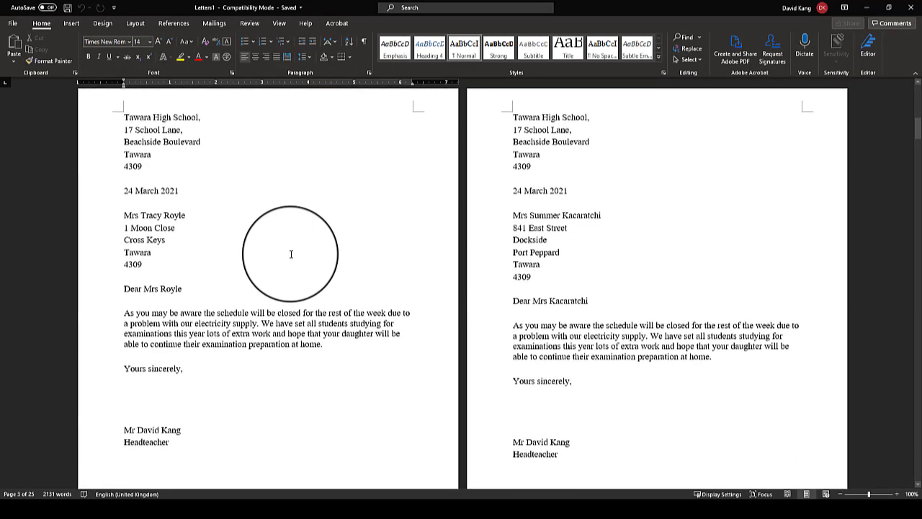
scroll(293, 254, down, 6)
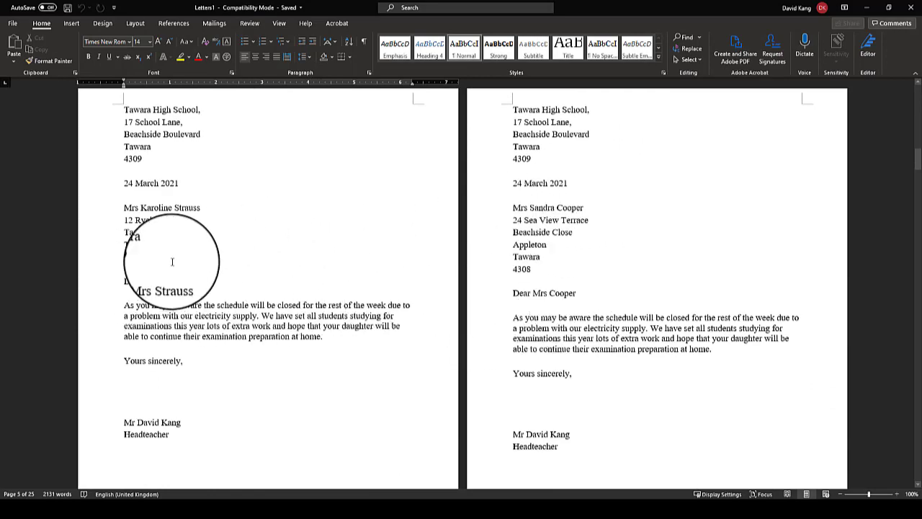
scroll(577, 252, down, 5)
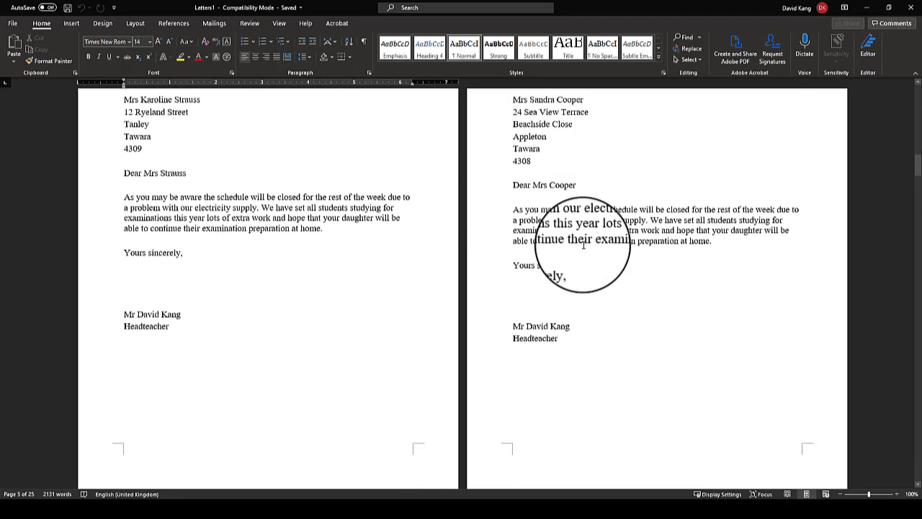
scroll(627, 231, down, 9)
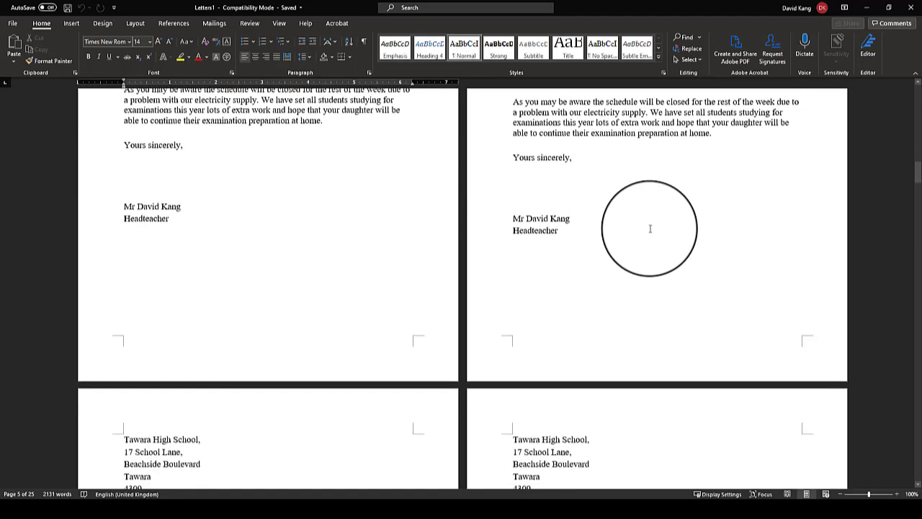
scroll(686, 242, down, 12)
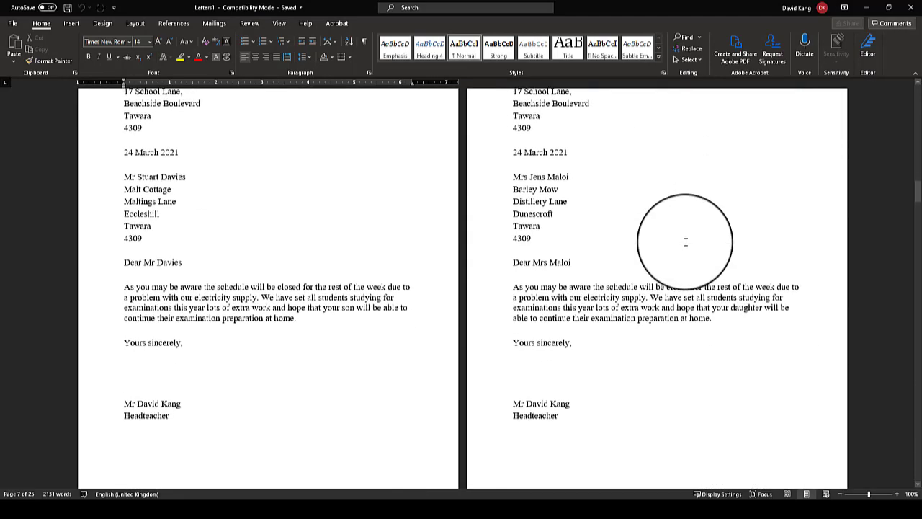
scroll(685, 237, down, 2)
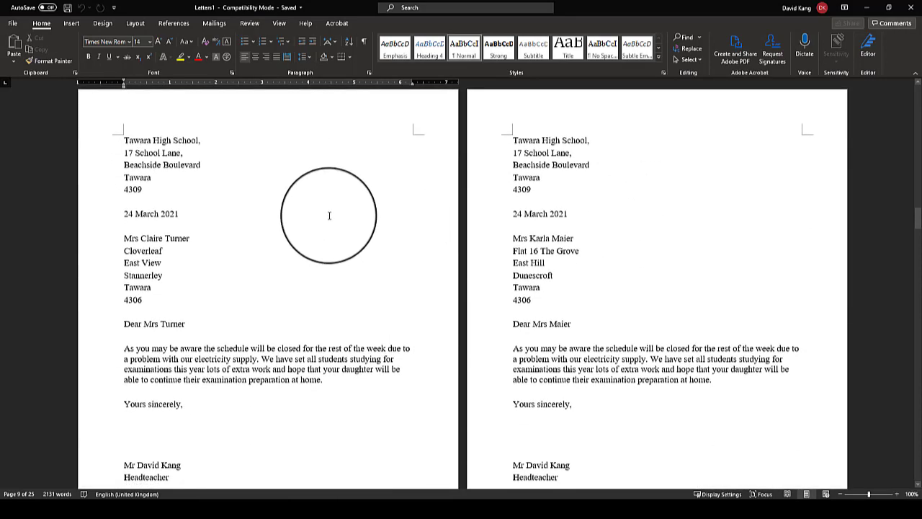
scroll(277, 235, down, 20)
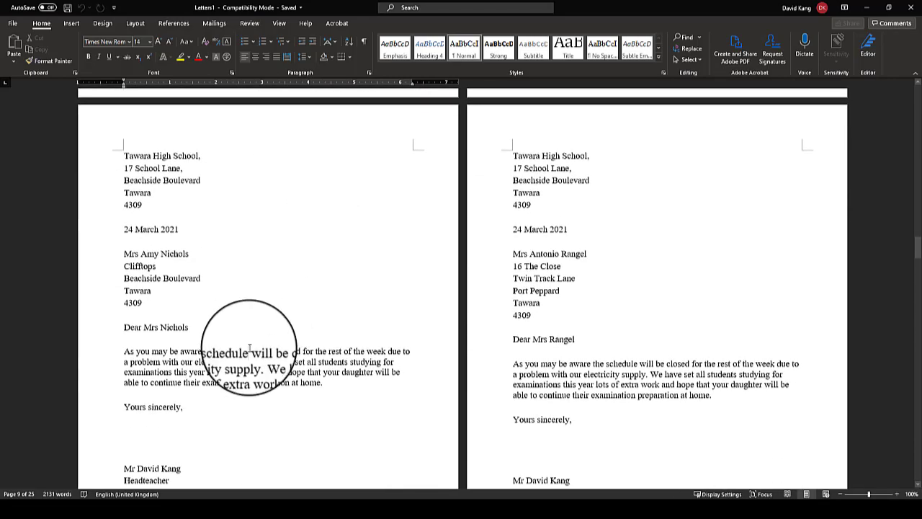
scroll(382, 389, down, 5)
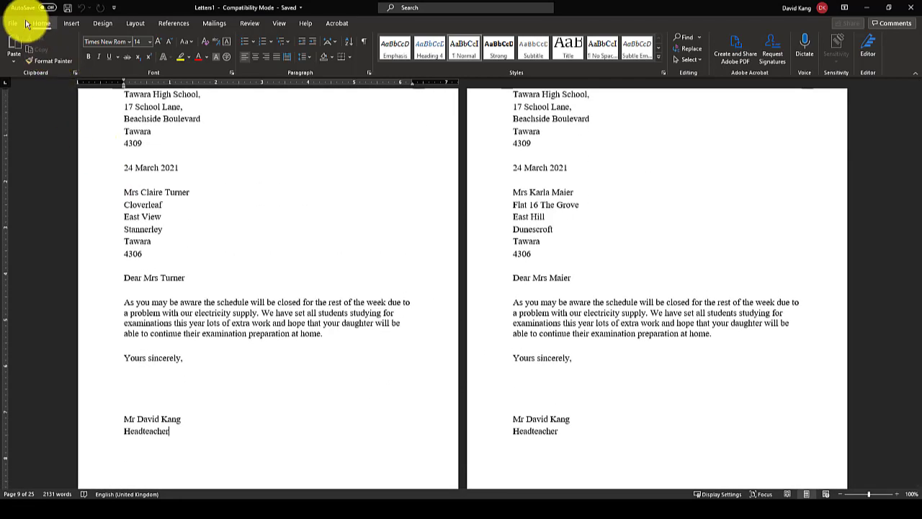
Start a Save As for the merged letters with the OneDrive Desktop folder as the destination
click(12, 23)
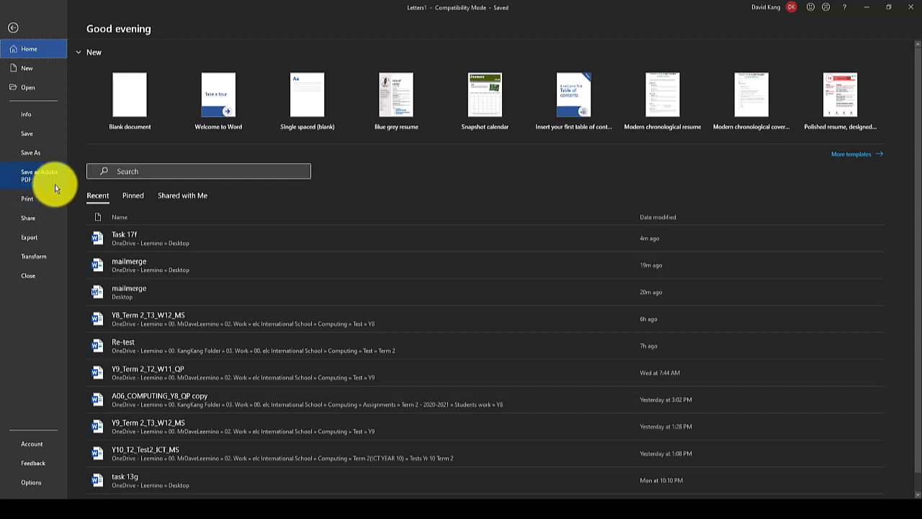
click(37, 153)
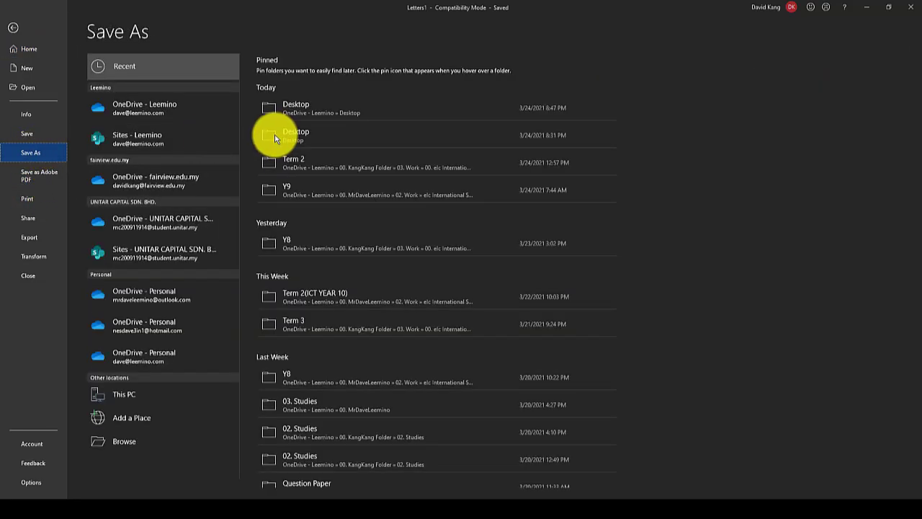
click(225, 104)
click(453, 107)
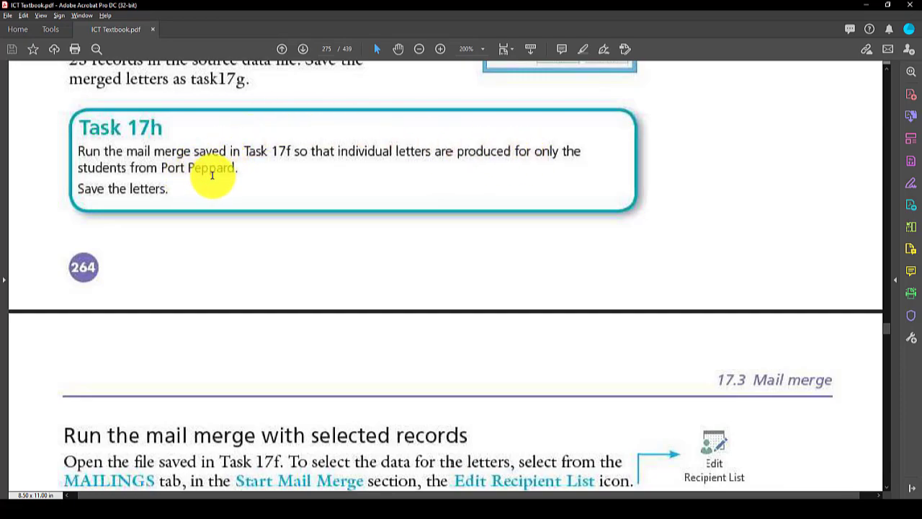
Scroll the ICT Textbook PDF down to read Task 17h on Port Peppard-only letters
scroll(267, 192, down, 5)
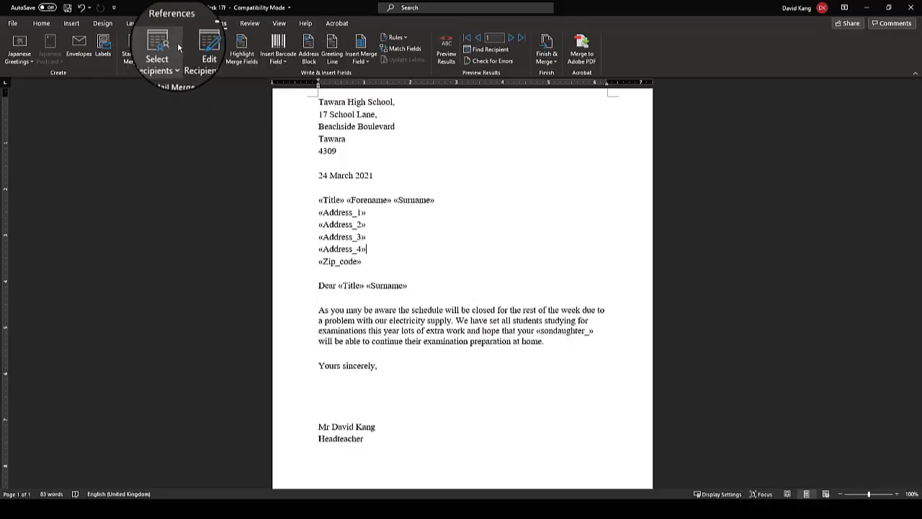
Open the Task 17f Mail Merge Recipients list and inspect its columns for Address_3 town values
click(198, 57)
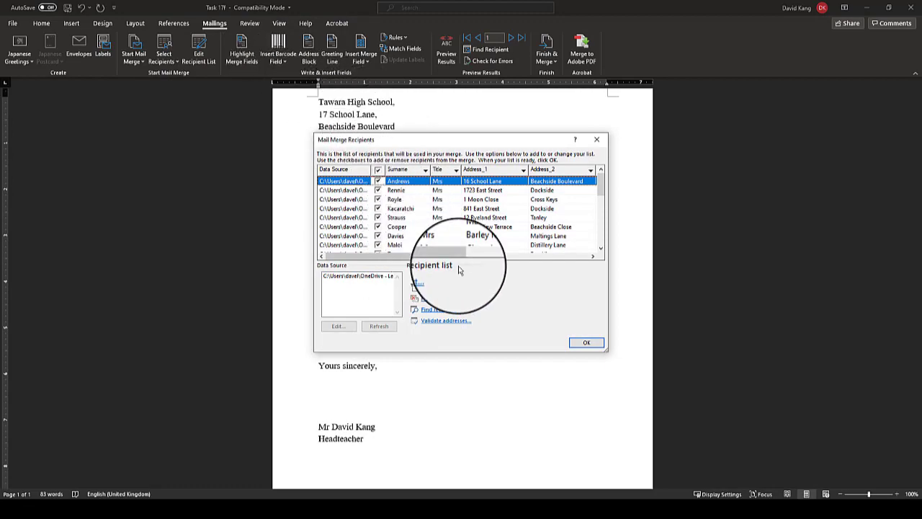
drag(445, 260, 569, 265)
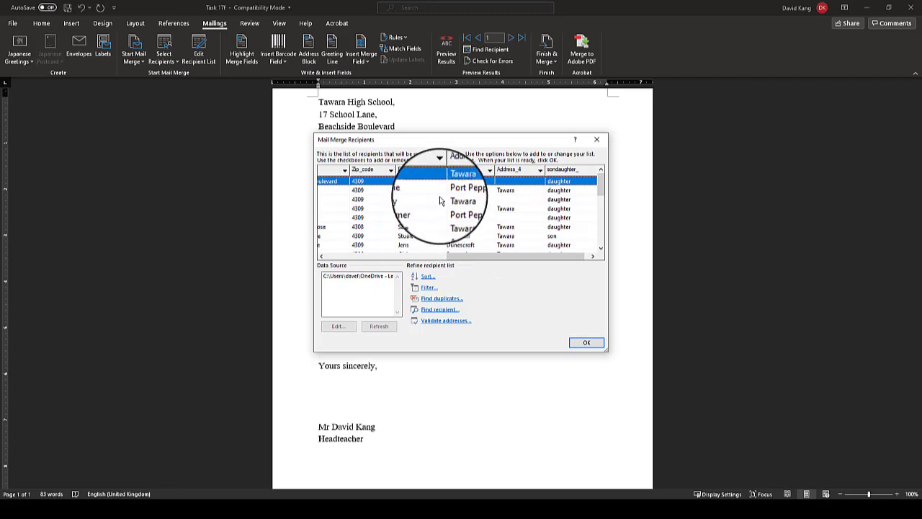
scroll(470, 202, down, 6)
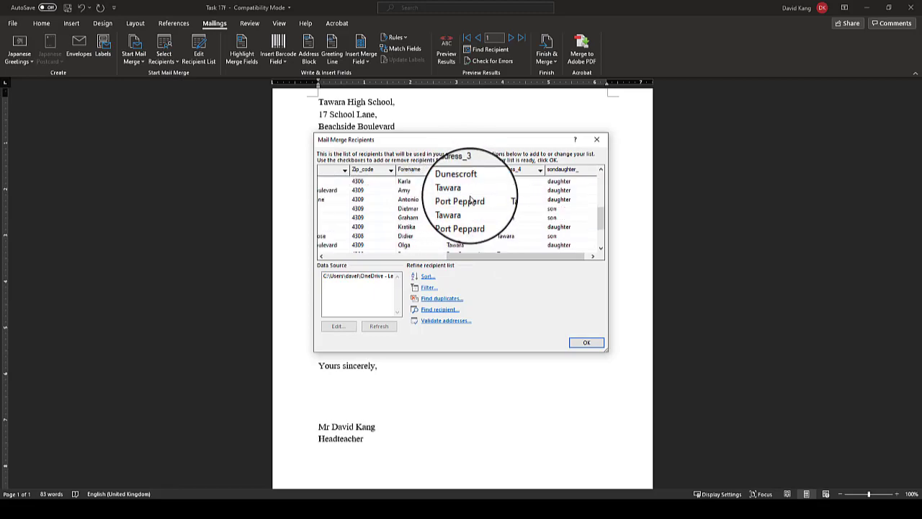
scroll(471, 216, up, 6)
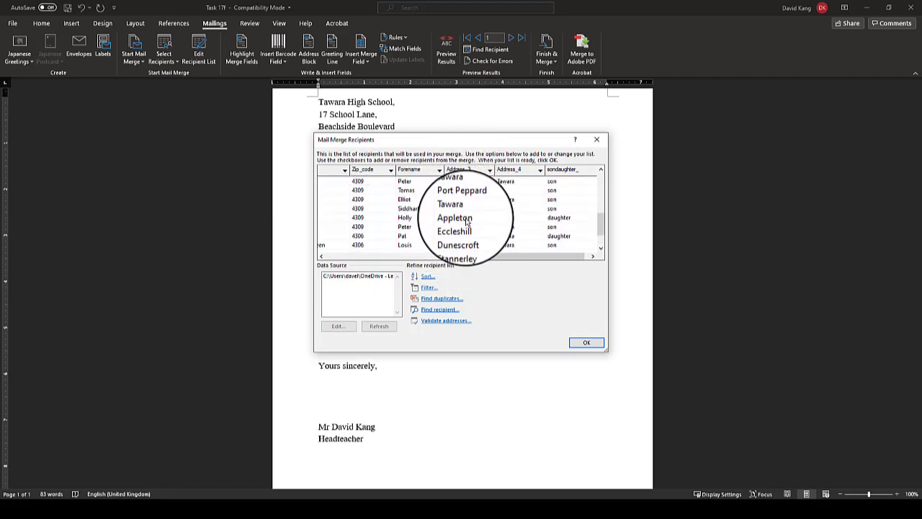
drag(475, 258, 368, 258)
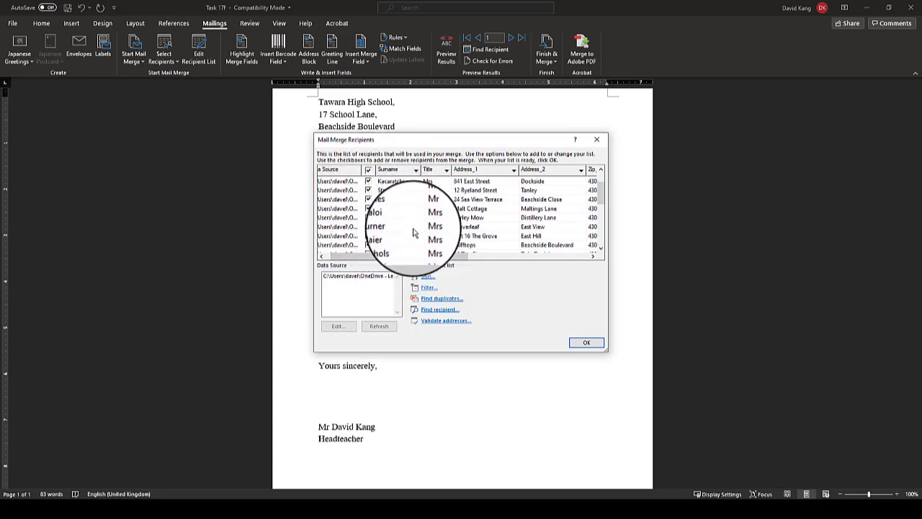
drag(436, 260, 460, 267)
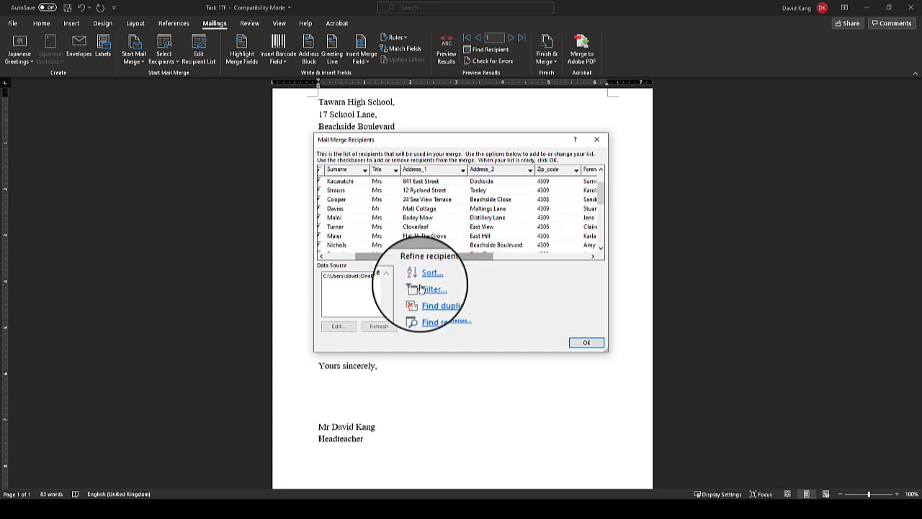
Filter recipients to Address_3 Equal to Port Peppard, leaving six students
click(429, 287)
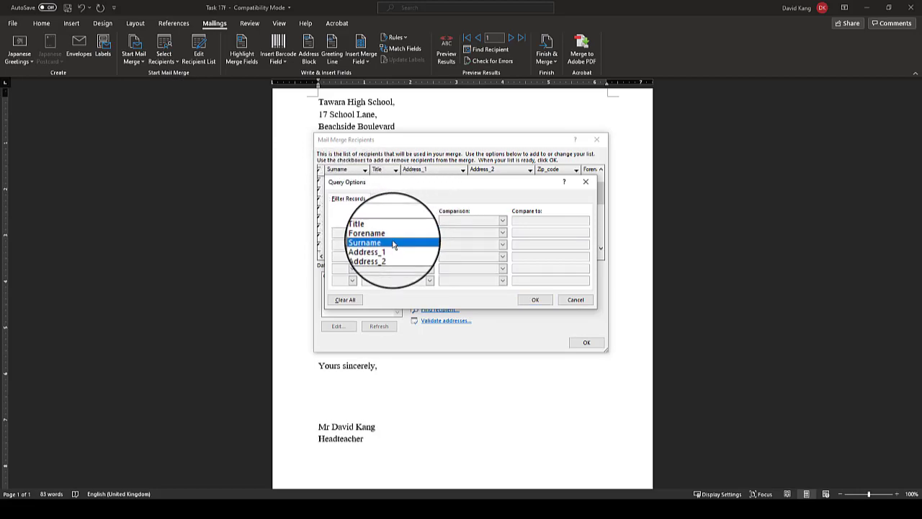
click(393, 255)
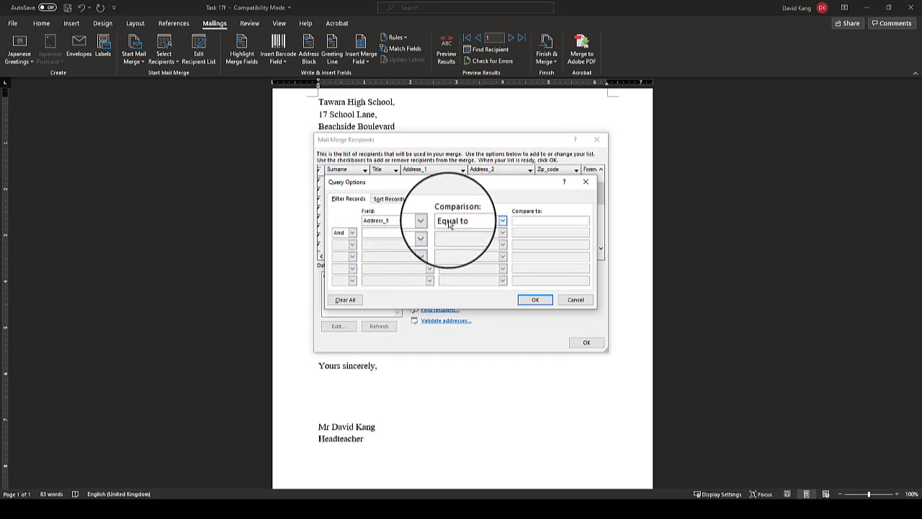
click(488, 223)
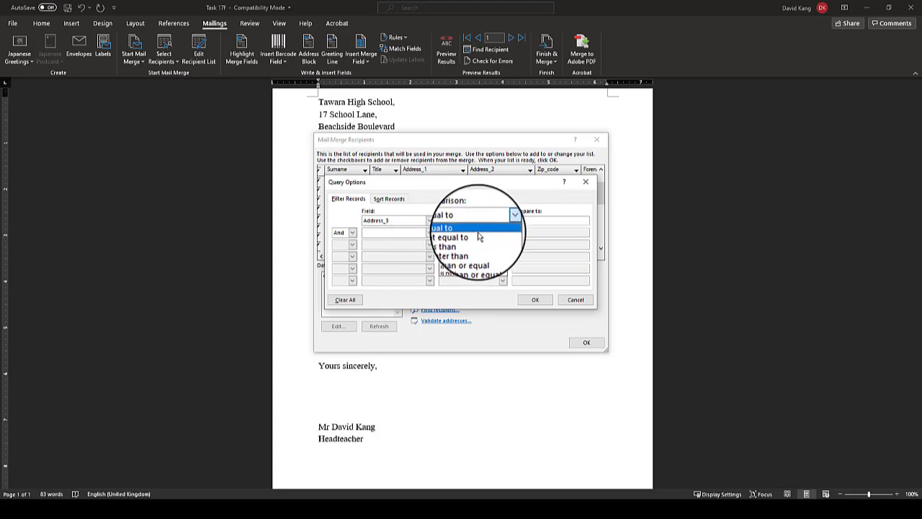
click(459, 231)
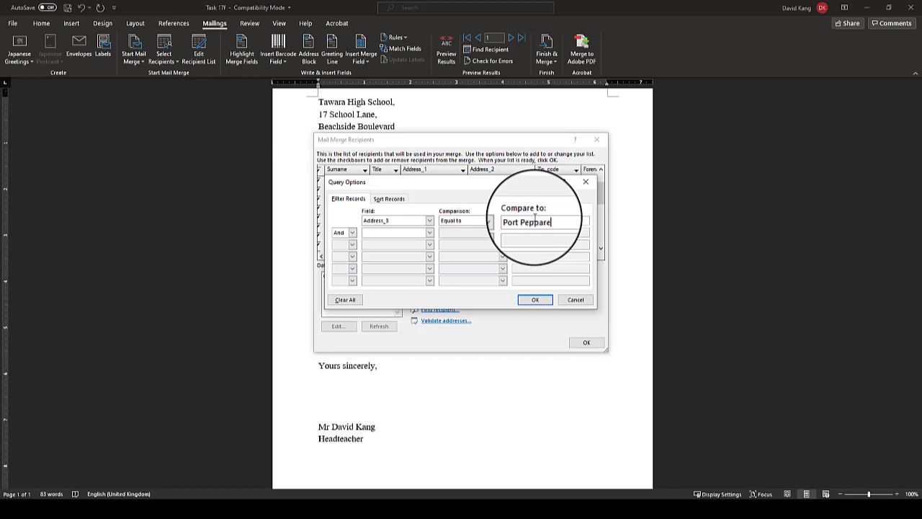
click(535, 300)
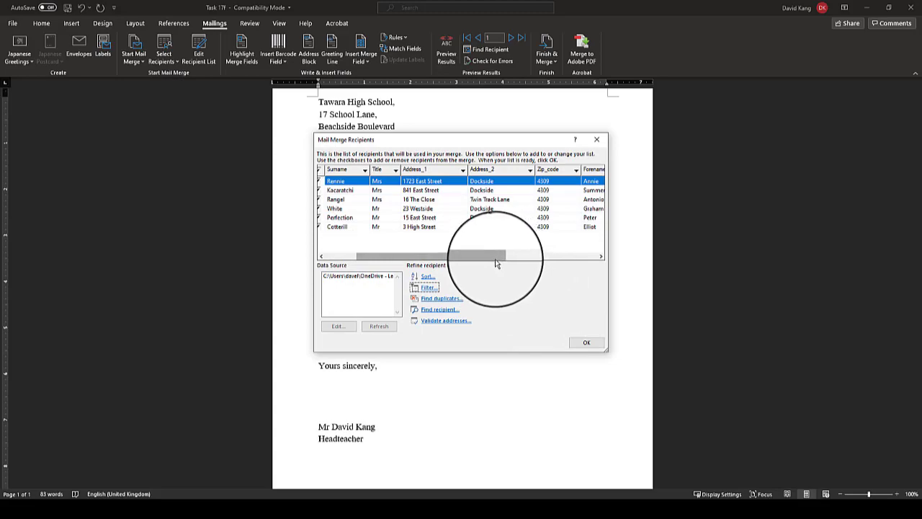
drag(498, 256, 556, 257)
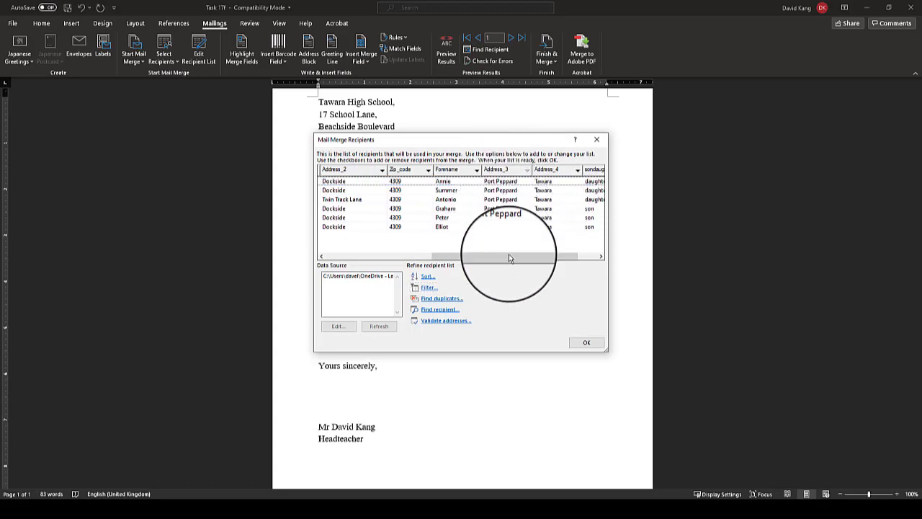
click(584, 344)
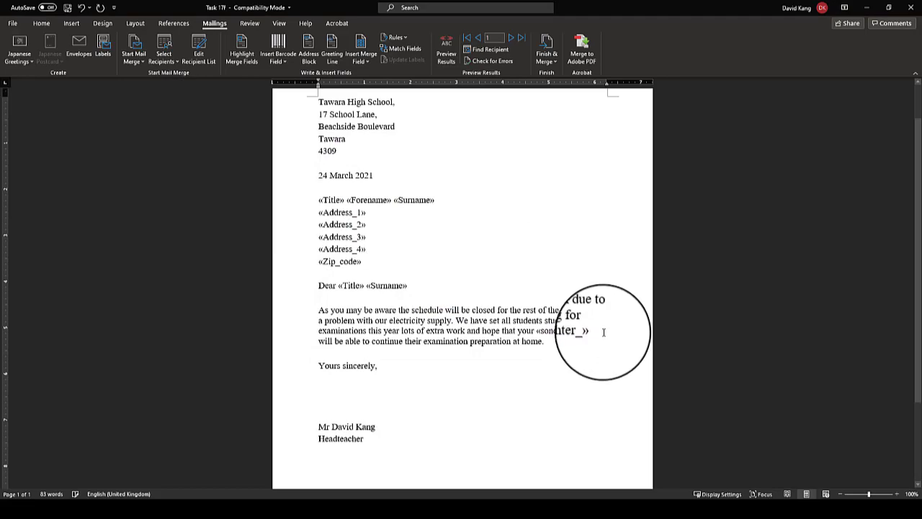
Merge all filtered records into a new six-page Letters2 document and scroll through the letters
click(552, 65)
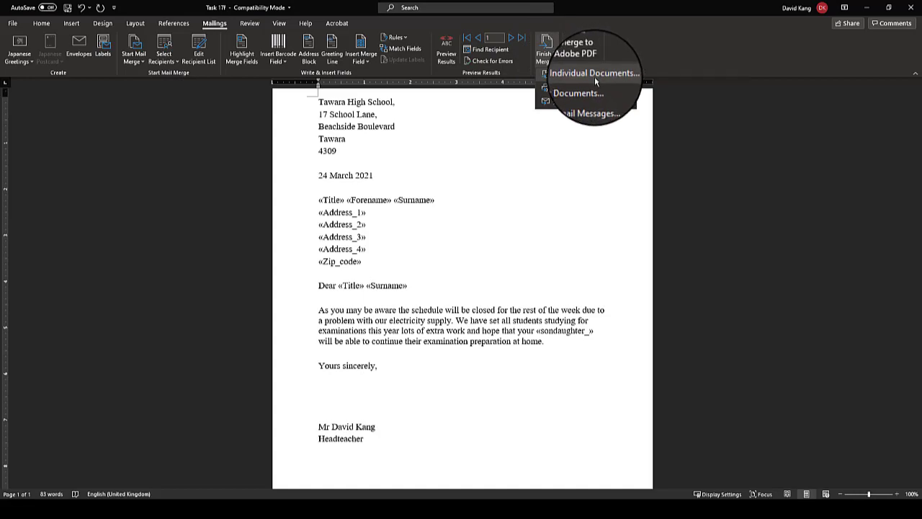
click(594, 75)
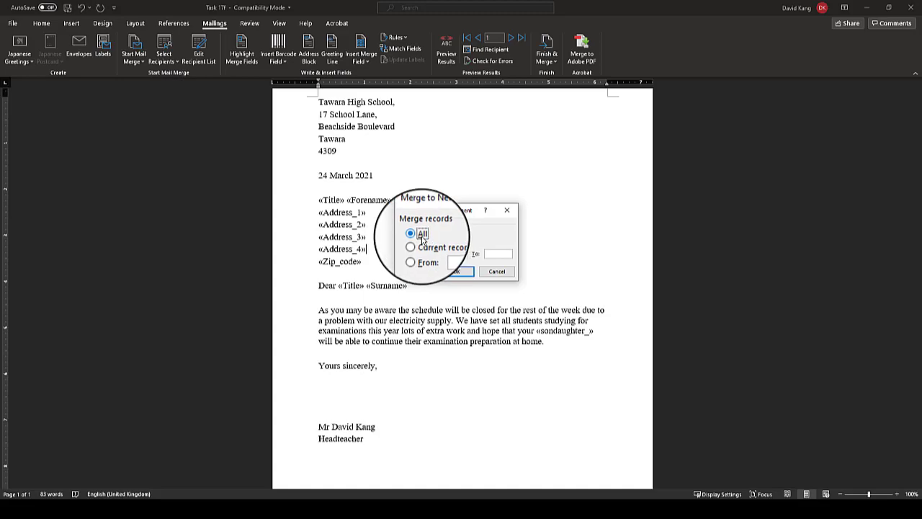
click(465, 272)
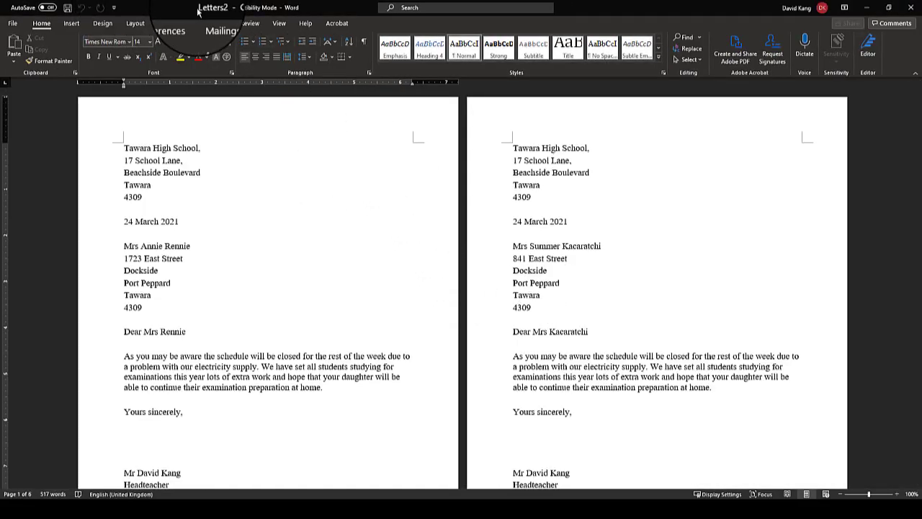
scroll(408, 406, down, 8)
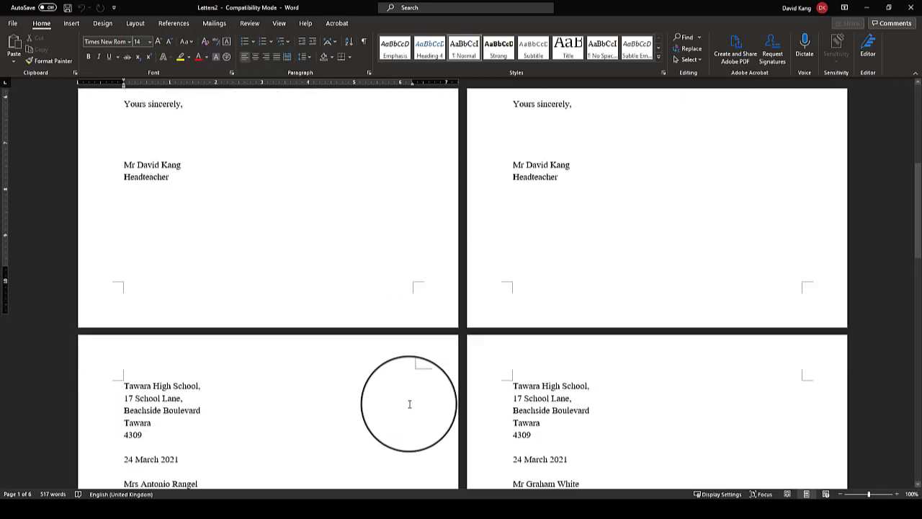
scroll(411, 401, down, 10)
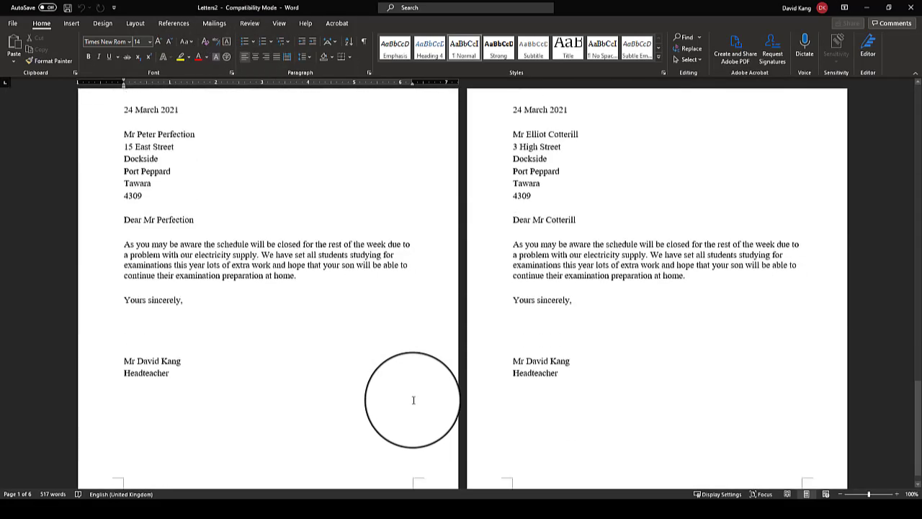
scroll(416, 398, up, 3)
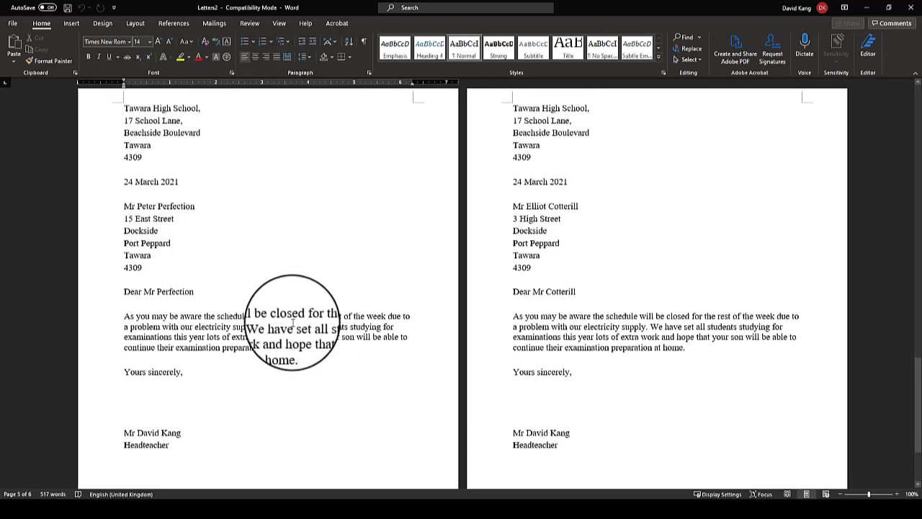
scroll(294, 324, up, 5)
scroll(299, 327, down, 6)
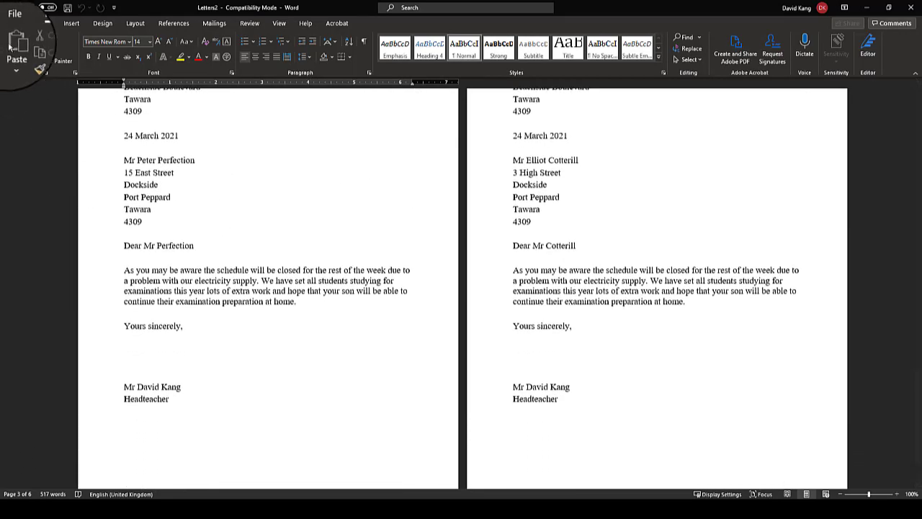
Start a Save As for the six Port Peppard letters in the Desktop folder, ready for a file name
click(13, 23)
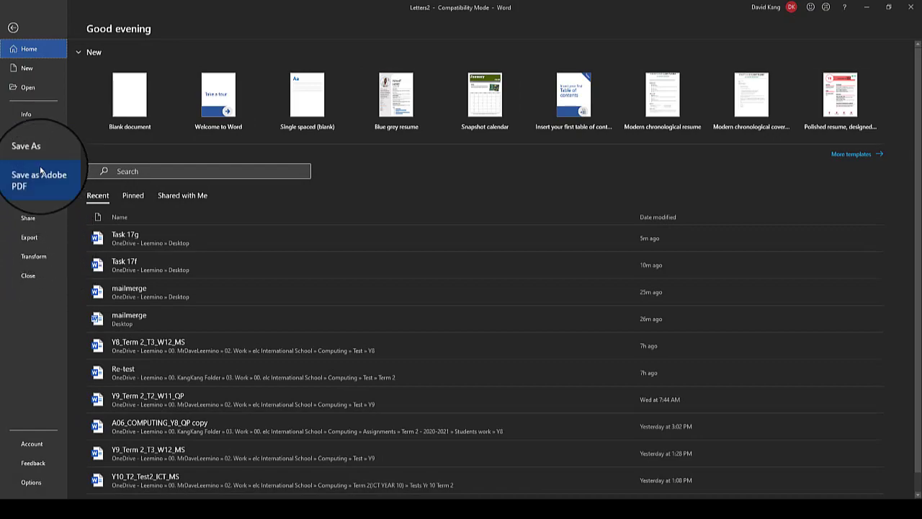
click(30, 152)
click(334, 109)
click(386, 71)
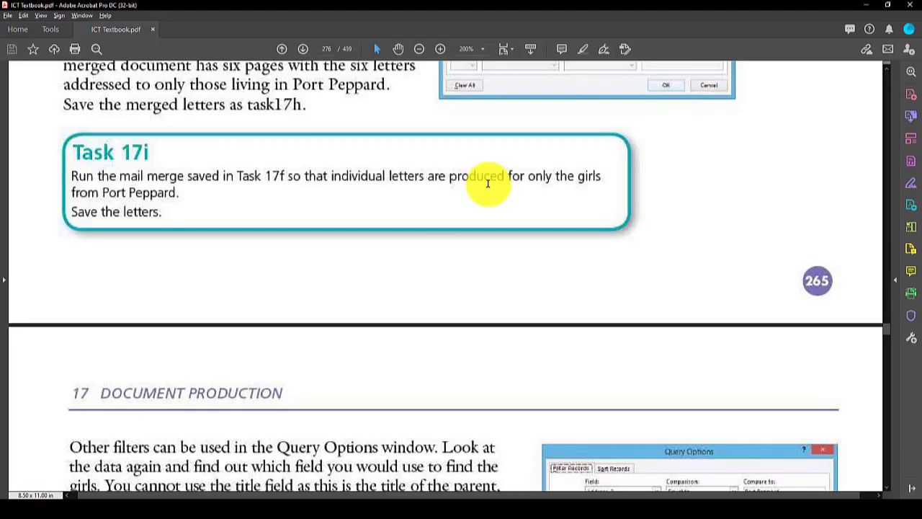
Scroll the textbook to Task 17i and its Query Options example for filtering Port Peppard daughters
scroll(488, 187, down, 2)
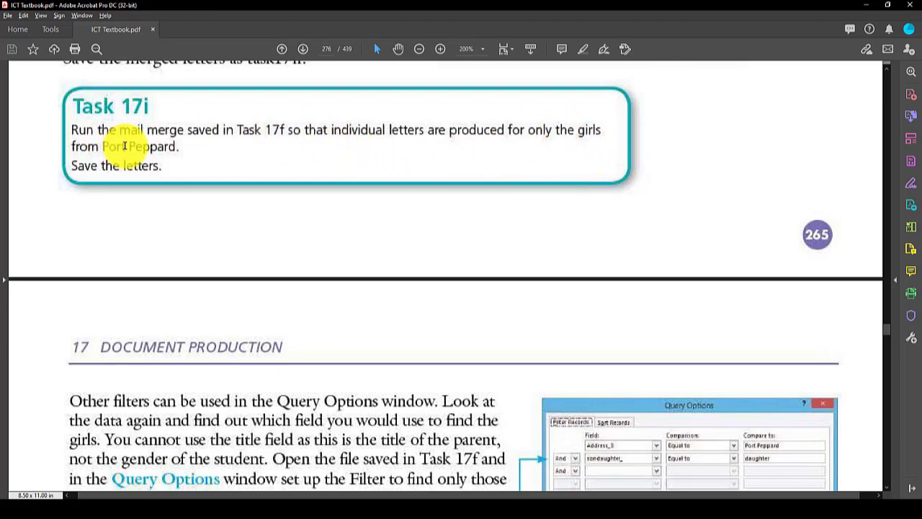
scroll(131, 153, down, 2)
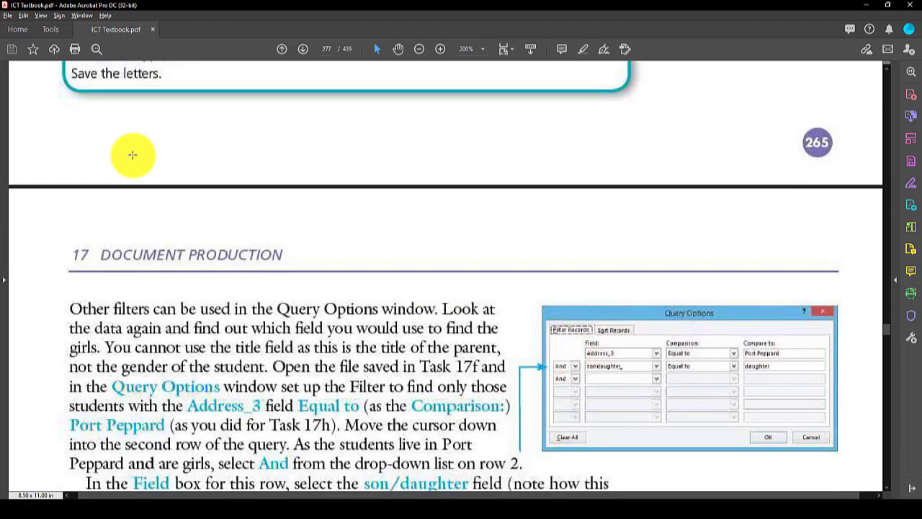
scroll(132, 154, up, 1)
scroll(94, 120, down, 4)
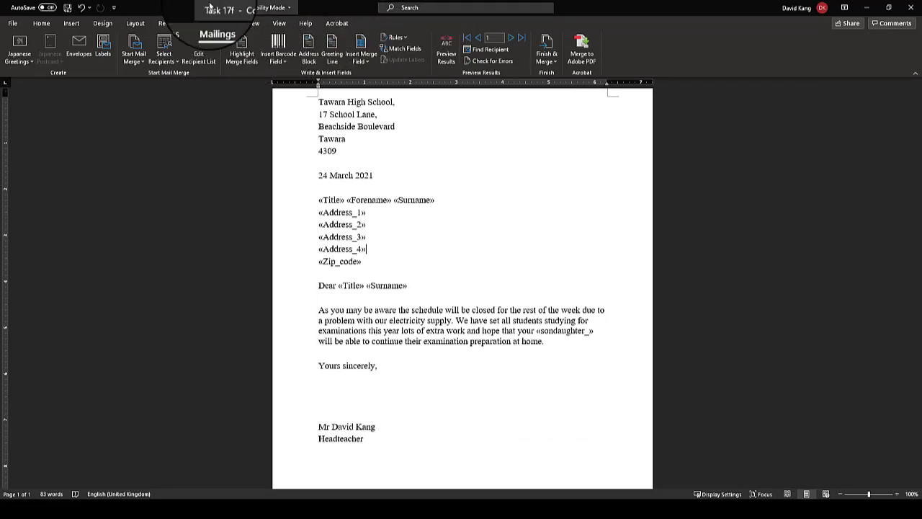
Add a sondaughter_ Equal to daughter rule under Address_3 = Port Peppard, leaving three records
click(193, 55)
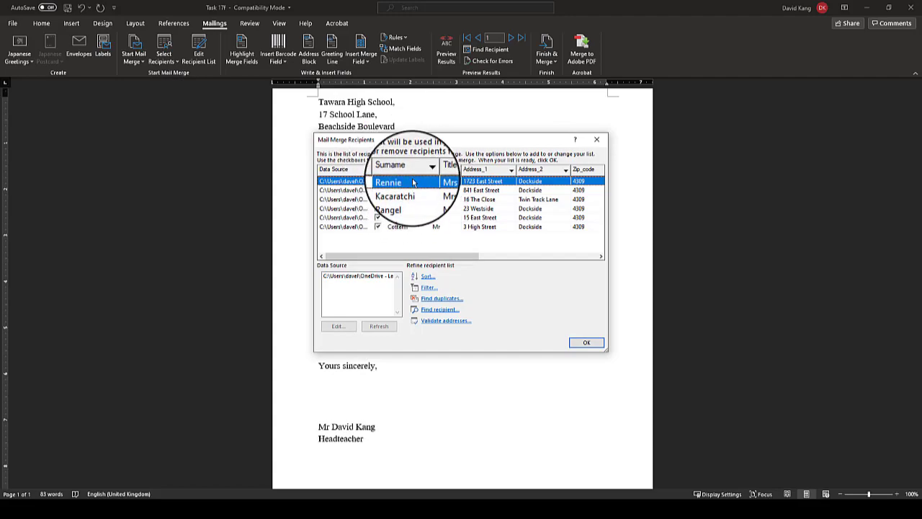
drag(465, 258, 548, 166)
click(432, 288)
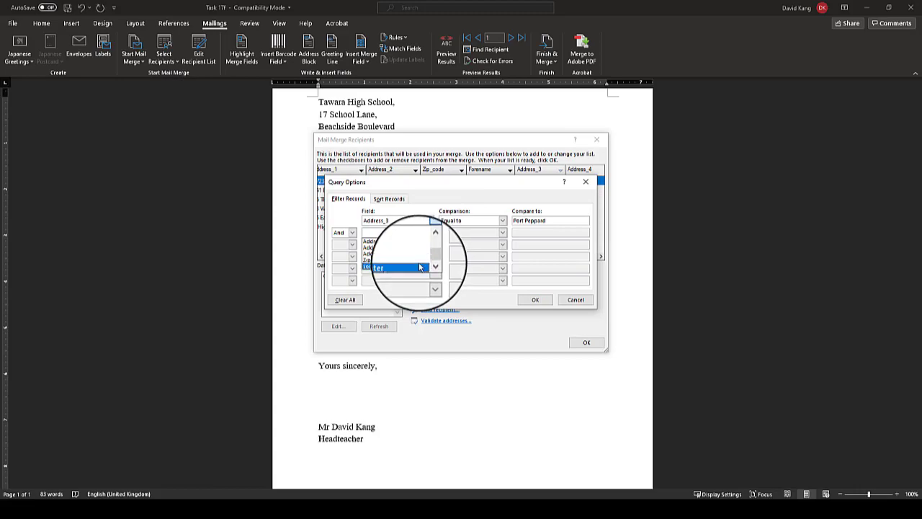
click(400, 270)
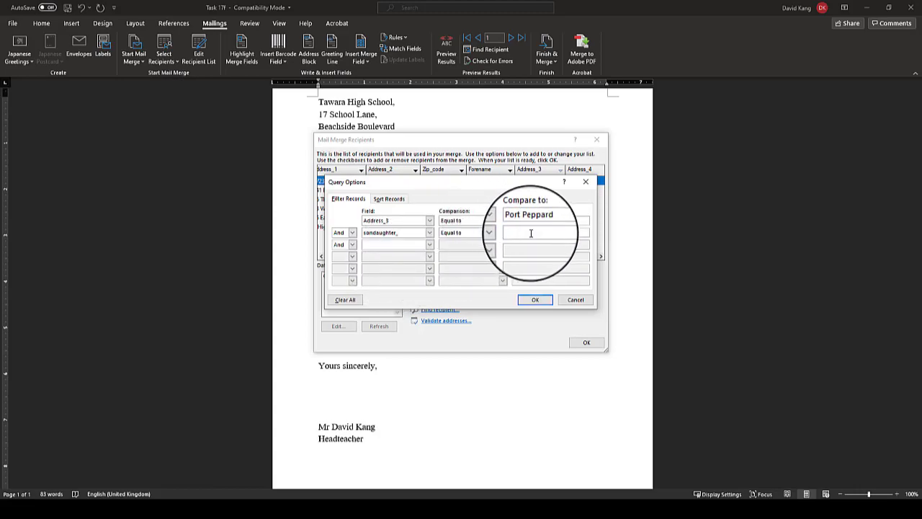
click(535, 300)
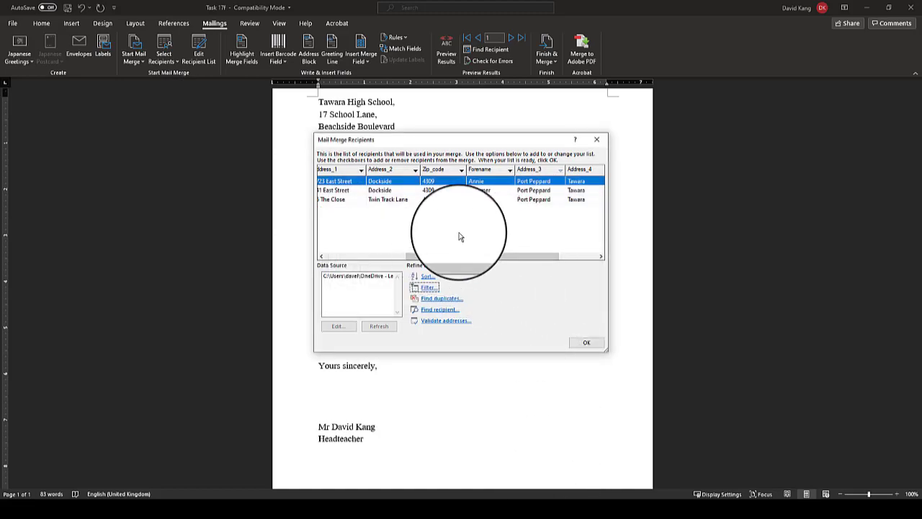
drag(461, 257, 391, 245)
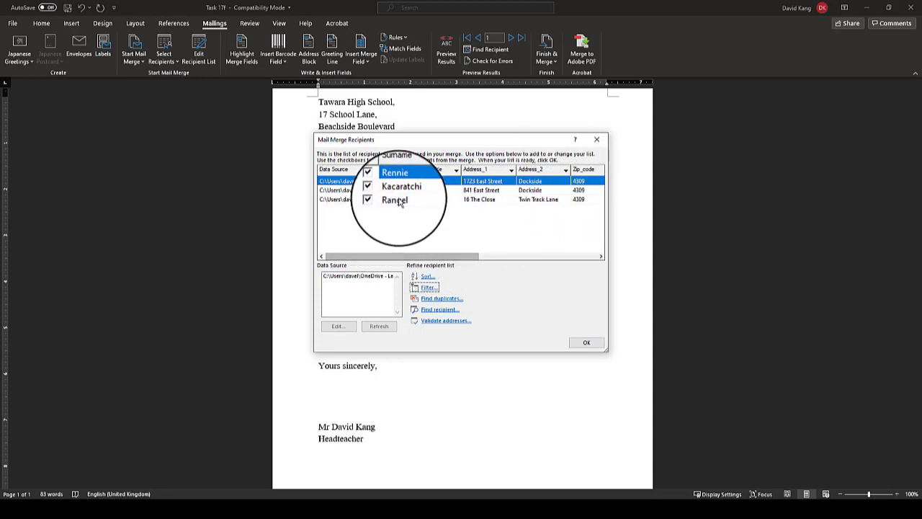
drag(453, 257, 570, 257)
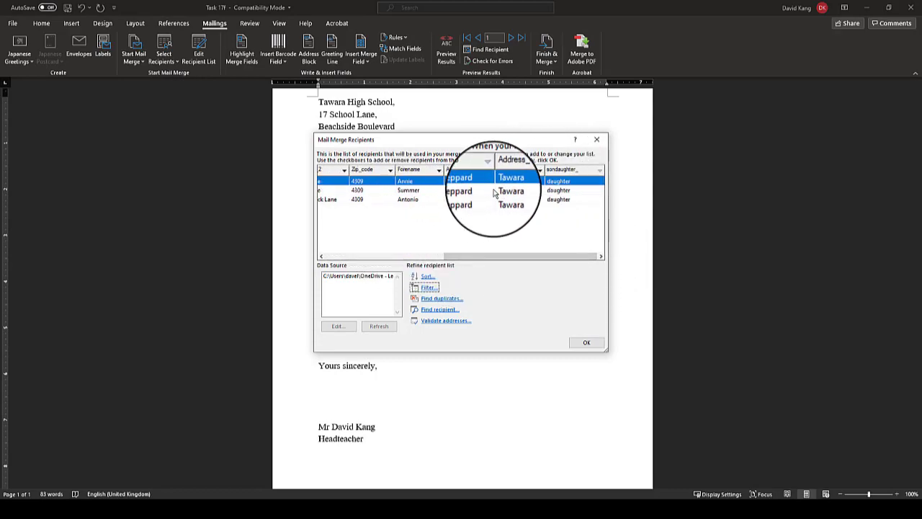
click(586, 342)
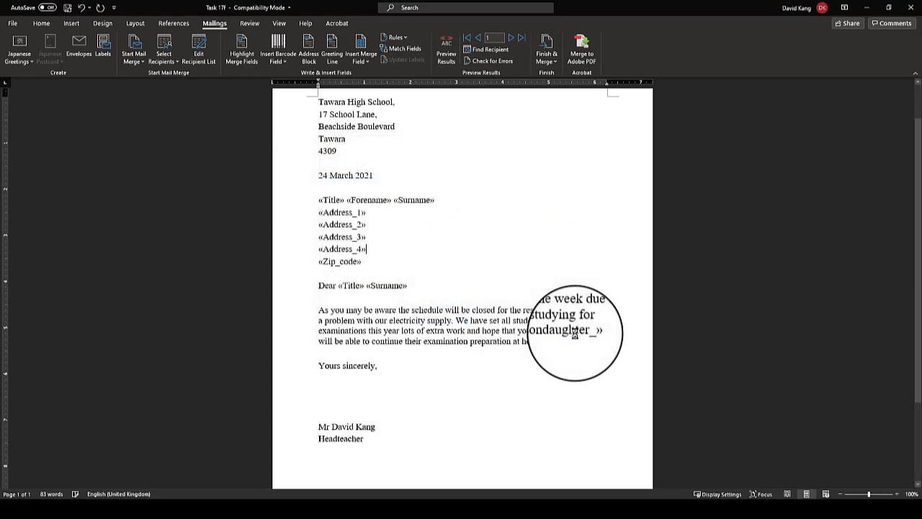
Merge all filtered records into Letters3, three letters to Port Peppard daughters
click(548, 57)
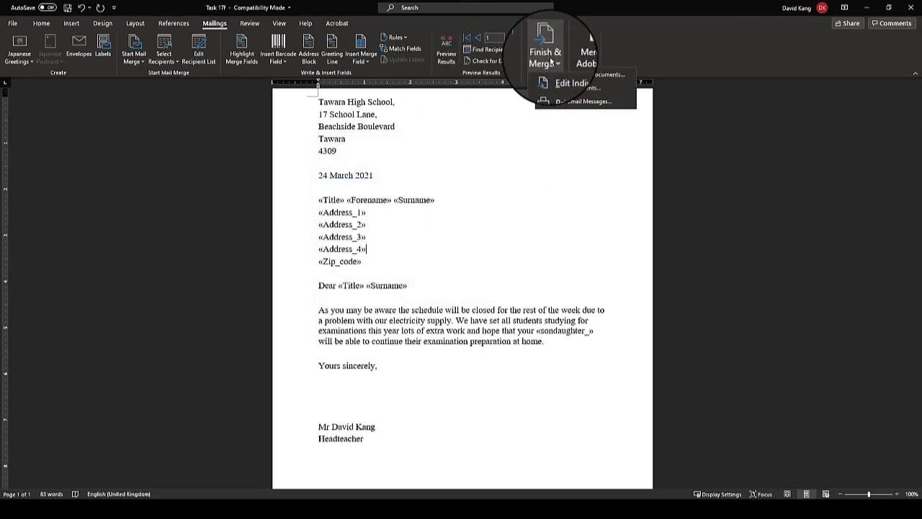
click(560, 77)
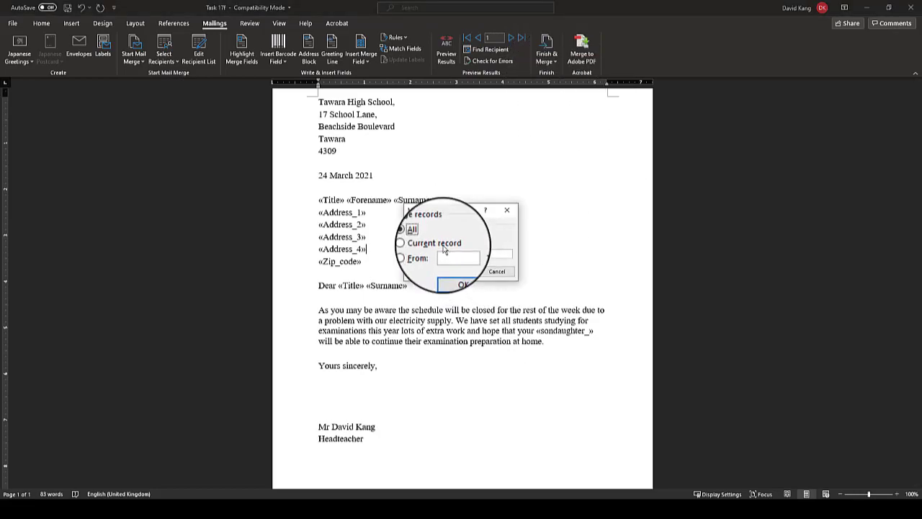
click(458, 272)
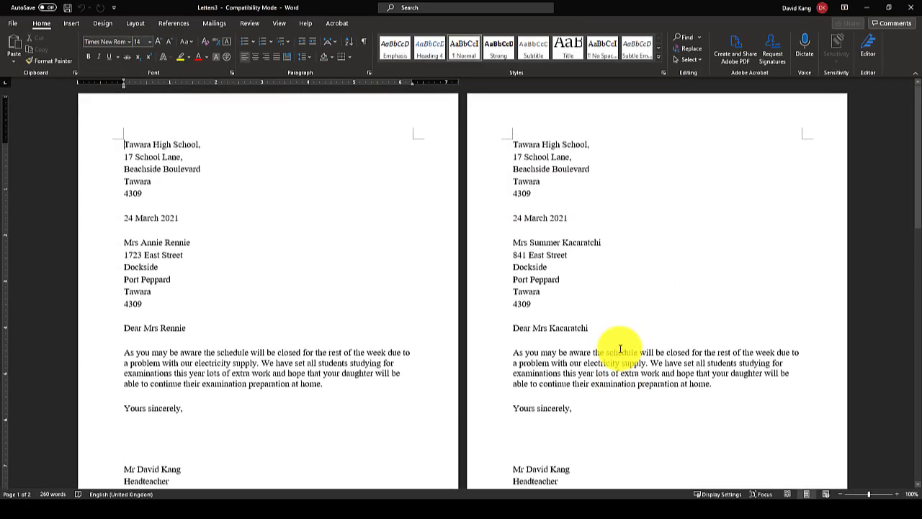
scroll(628, 336, down, 10)
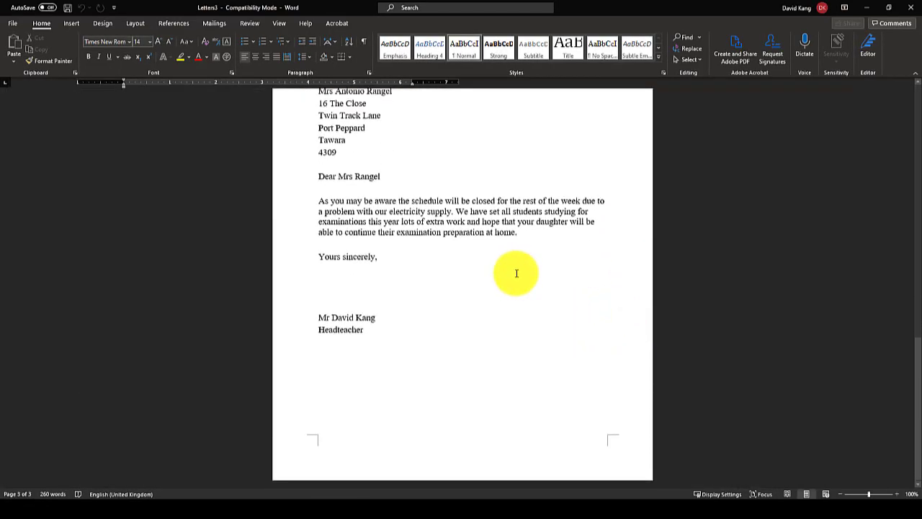
Save the merged letters to the OneDrive Desktop folder, beginning the new file name with 'Ta'
click(12, 23)
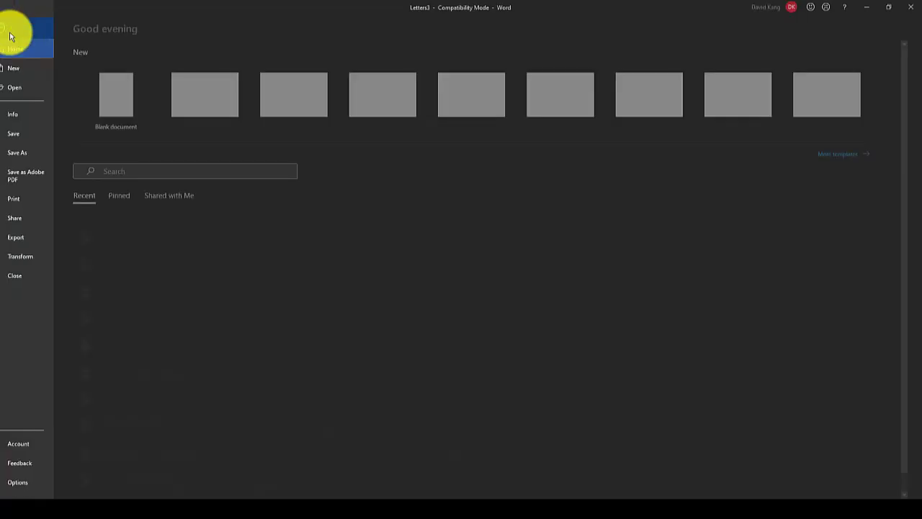
click(41, 156)
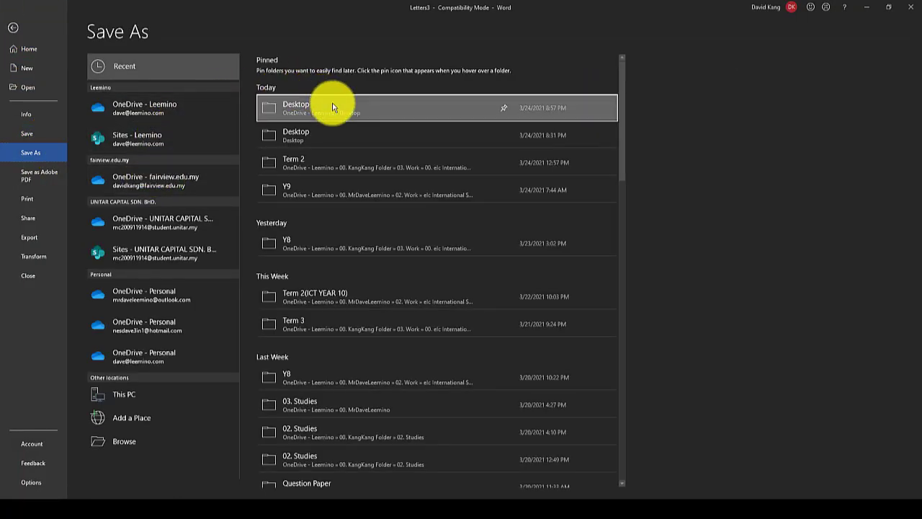
click(336, 101)
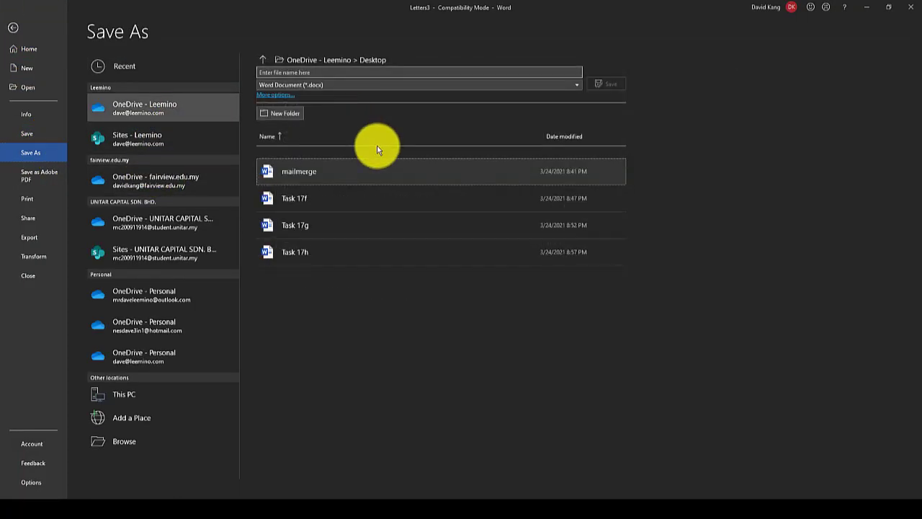
click(387, 73)
text(Ta)
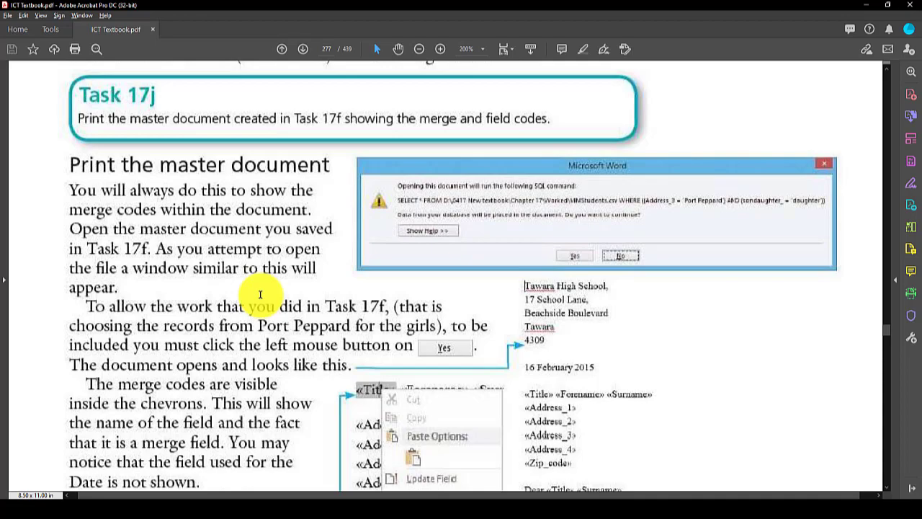
scroll(237, 200, down, 2)
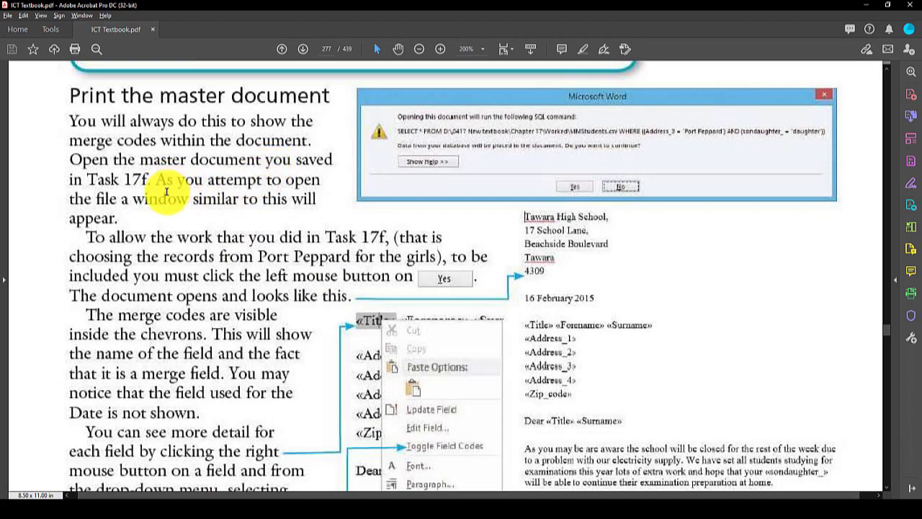
scroll(428, 180, down, 1)
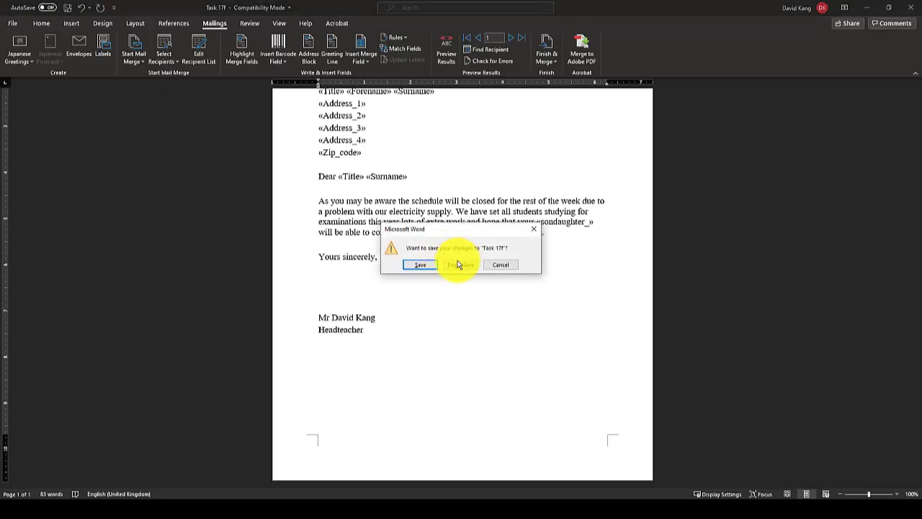
Save changes to Task 17f on closing, then search for the Task 17 master letter and open it
click(418, 265)
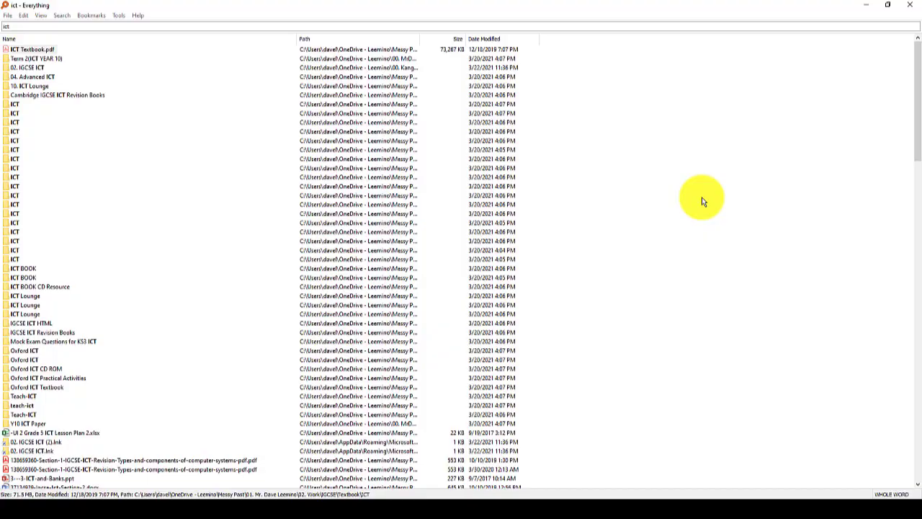
text(task1)
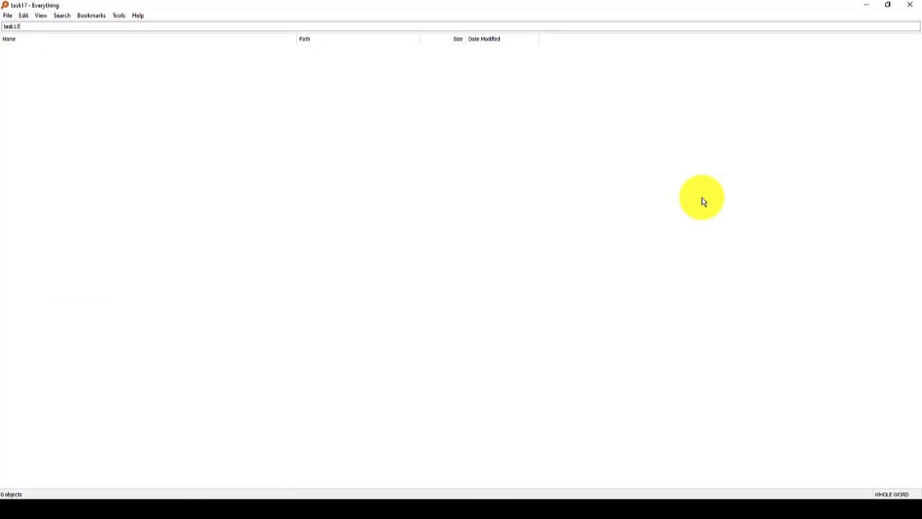
key(BackSpace)
text(17j)
key(BackSpace)
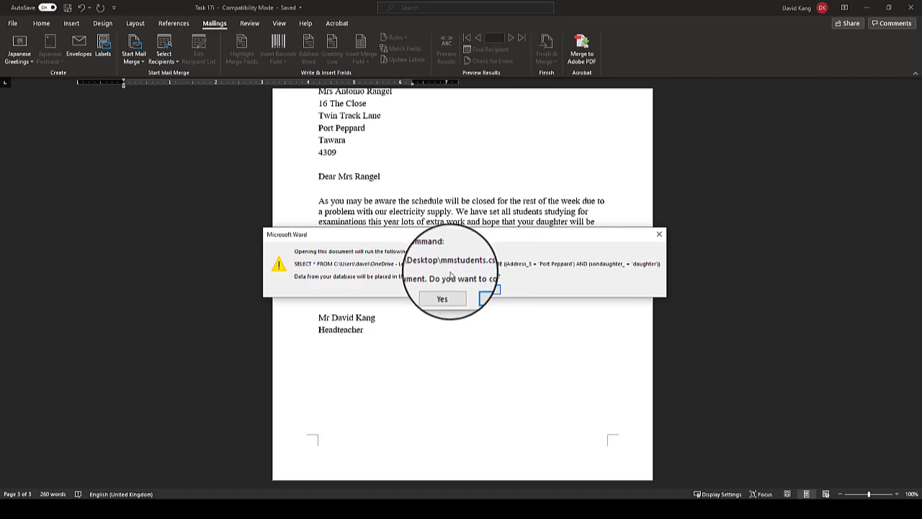
Allow the Port Peppard SQL query, then remove the missing data/header source from the letter
click(445, 289)
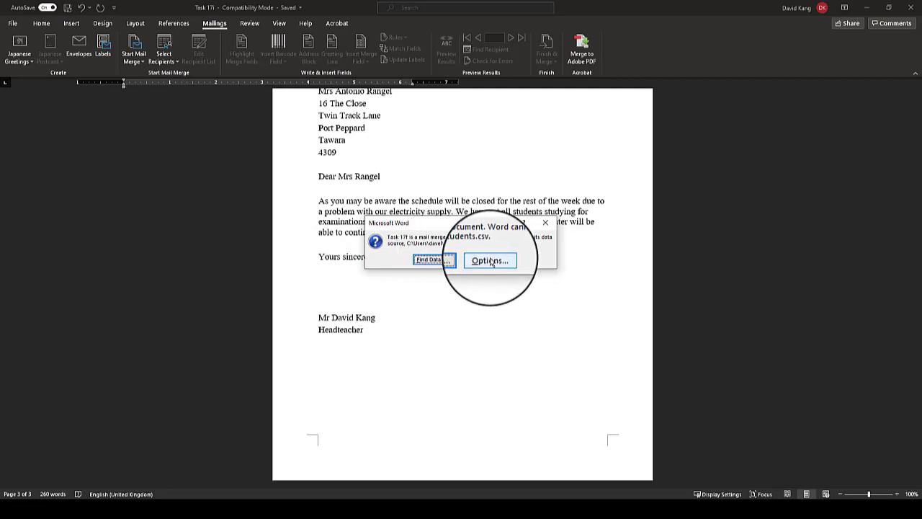
click(491, 262)
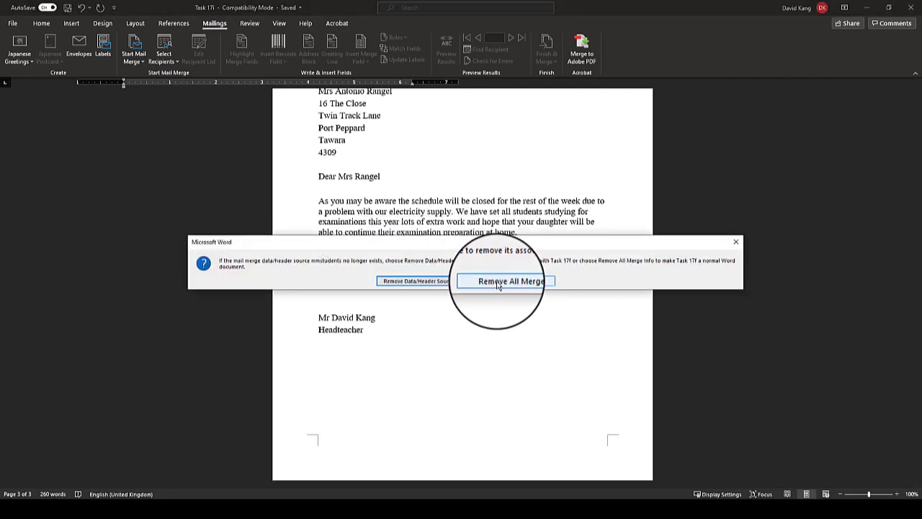
click(444, 287)
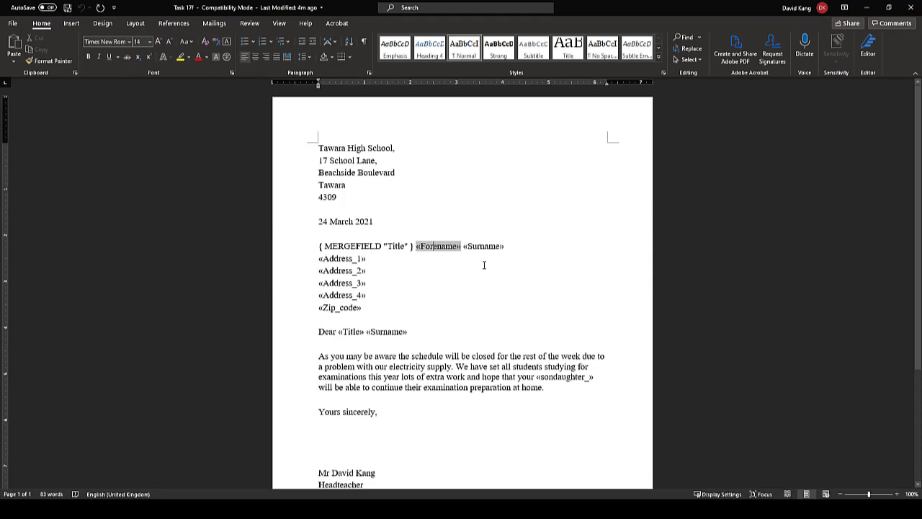
Show the Forename and Surname merge fields as their field codes
right_click(451, 244)
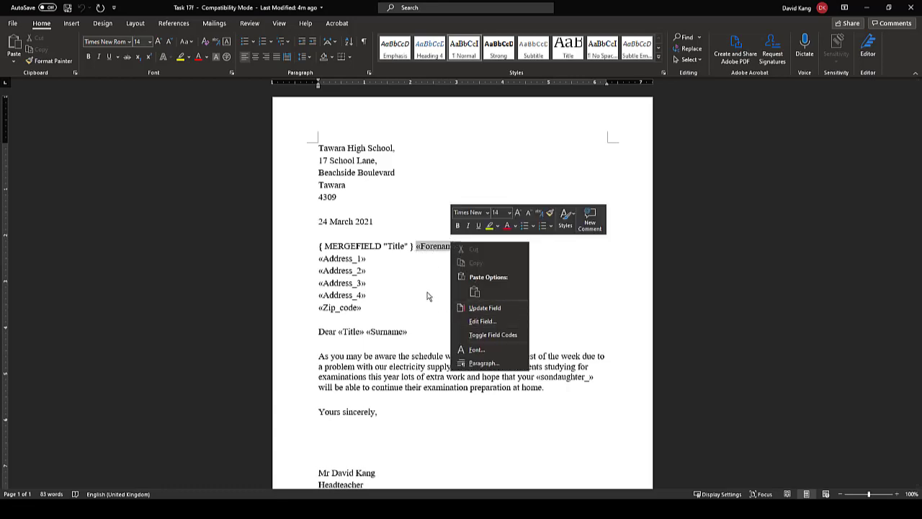
key(Escape)
right_click(425, 248)
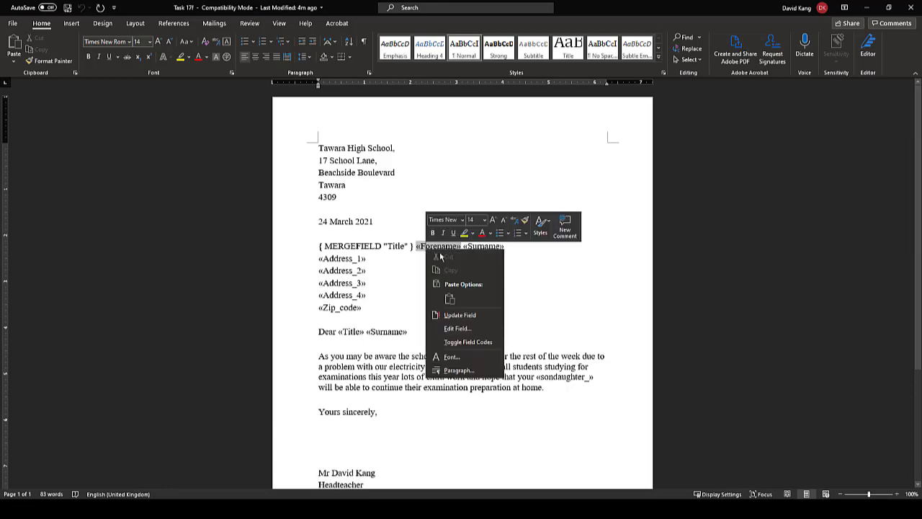
click(468, 339)
click(531, 246)
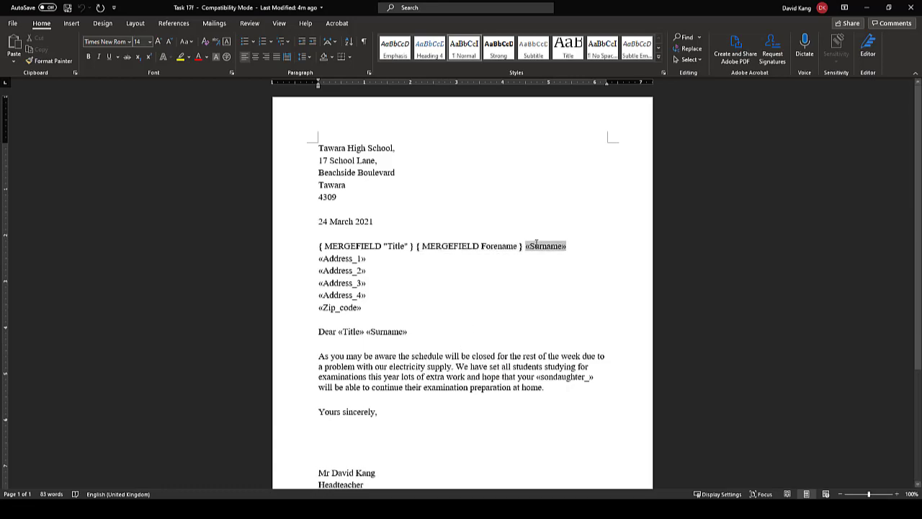
right_click(533, 245)
click(577, 335)
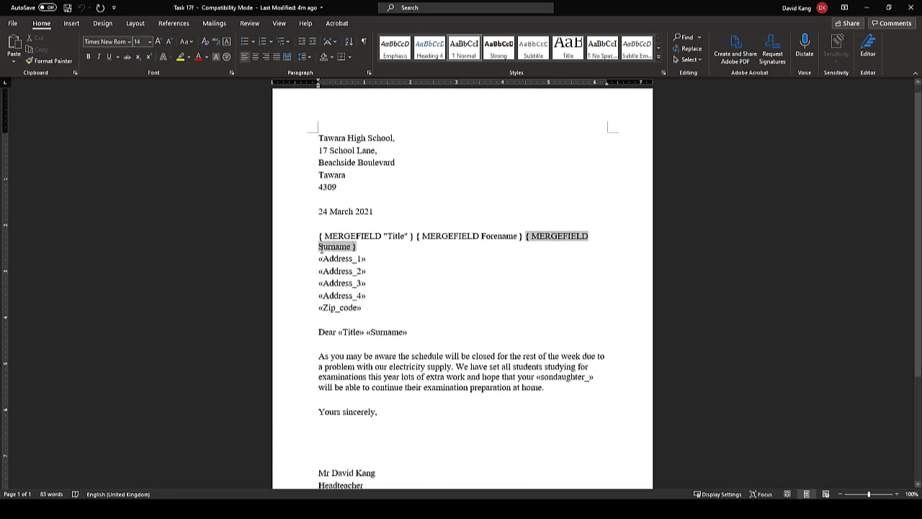
Show the Address_1, Address_3, Address_2, Zip_code and Address_4 fields as field codes
right_click(336, 262)
click(392, 356)
click(346, 281)
right_click(347, 282)
click(388, 371)
click(342, 272)
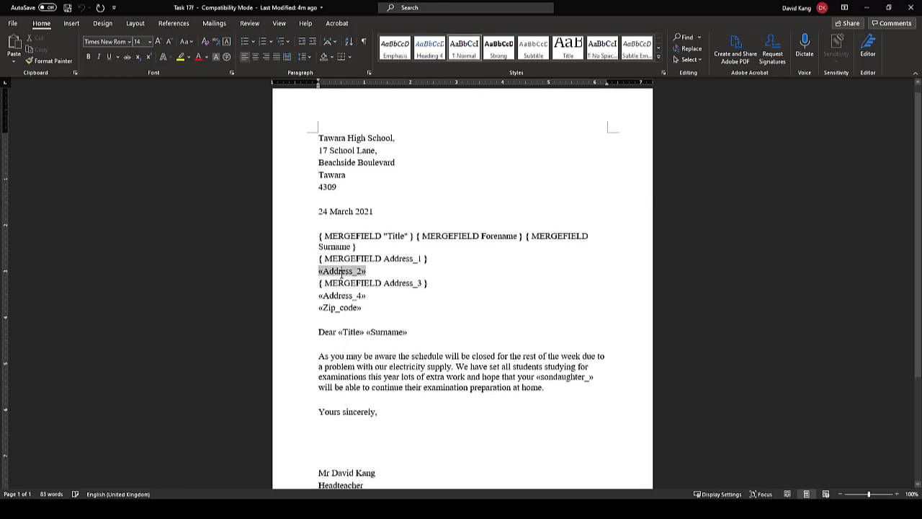
right_click(341, 271)
click(392, 367)
click(357, 305)
right_click(358, 306)
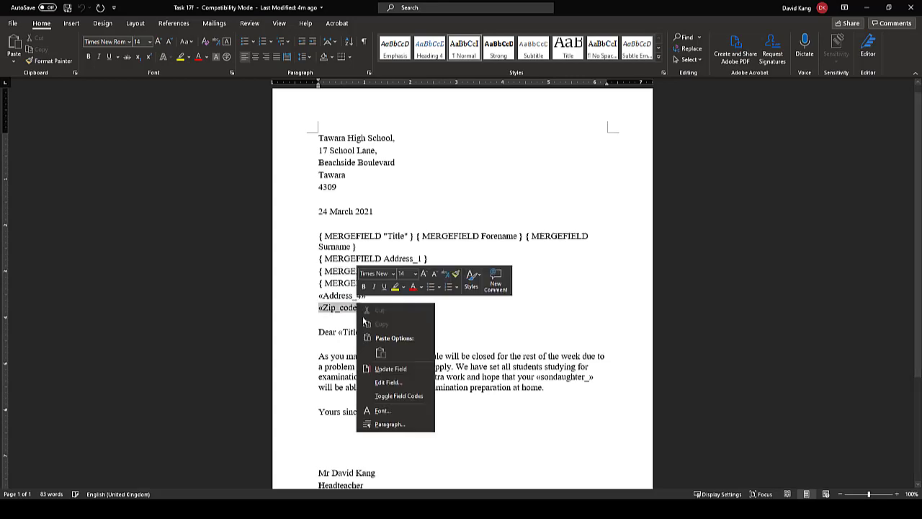
click(396, 395)
click(353, 293)
right_click(352, 294)
click(394, 388)
Show the greeting Title/Surname, sondaughter_ and DATE fields as field codes
shift+click(353, 332)
right_click(352, 332)
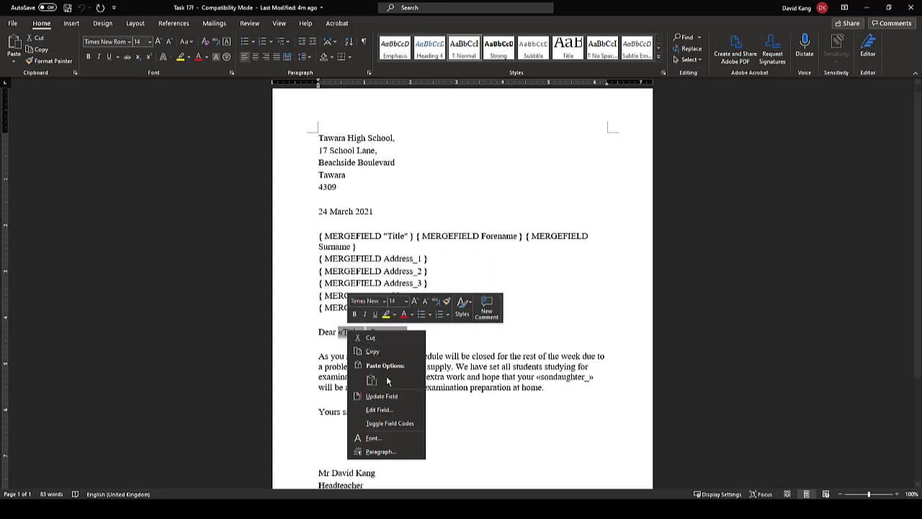
click(396, 425)
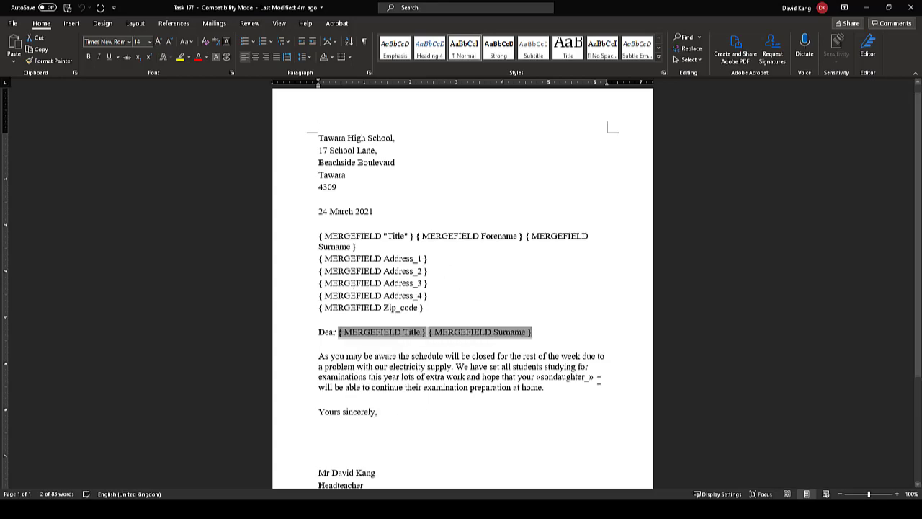
click(549, 378)
right_click(549, 377)
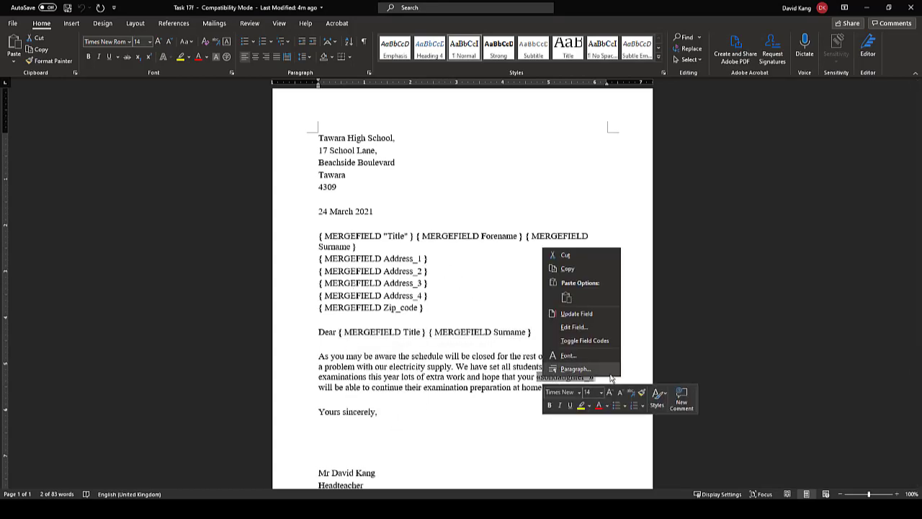
click(585, 341)
click(371, 209)
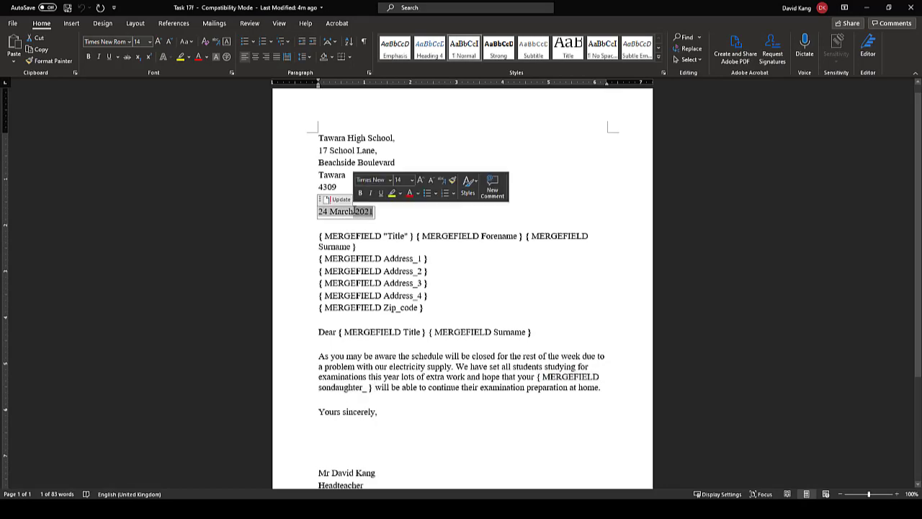
right_click(356, 210)
click(417, 303)
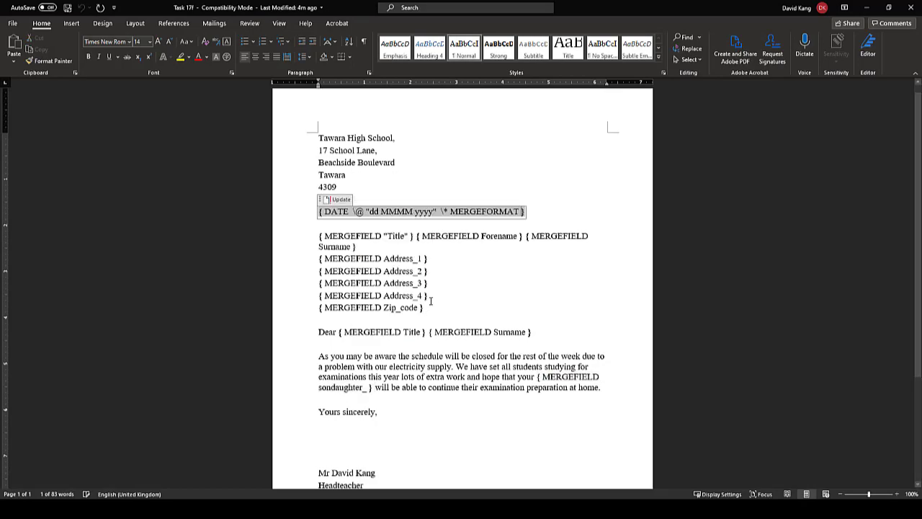
click(529, 281)
scroll(530, 250, down, 1)
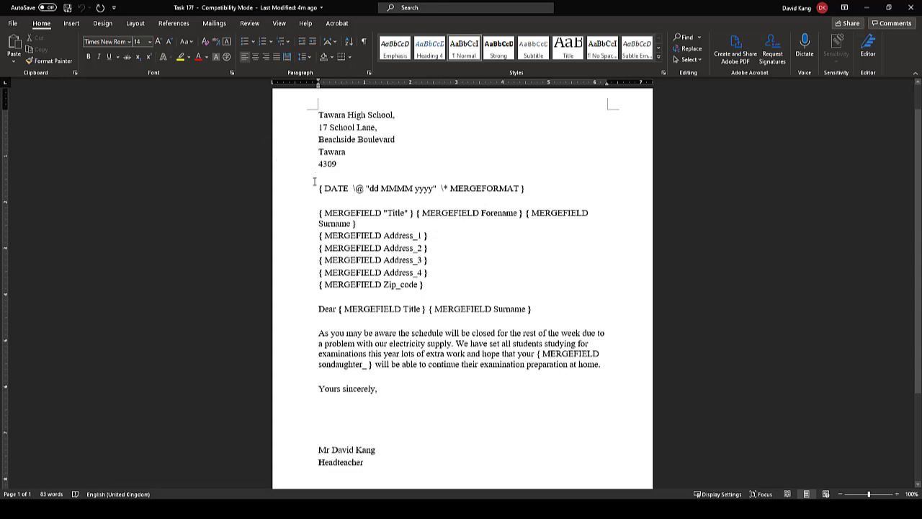
Snip the field-code letter and paste the screenshot into a new blank Word document
key(super+shift+s)
drag(296, 171, 629, 424)
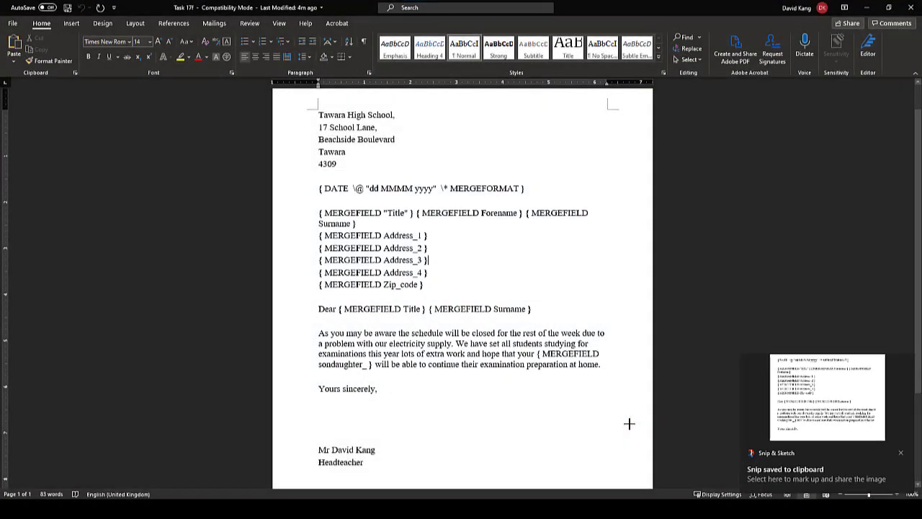
key(super)
text(word)
key(Return)
click(135, 74)
key(ctrl+v)
click(442, 189)
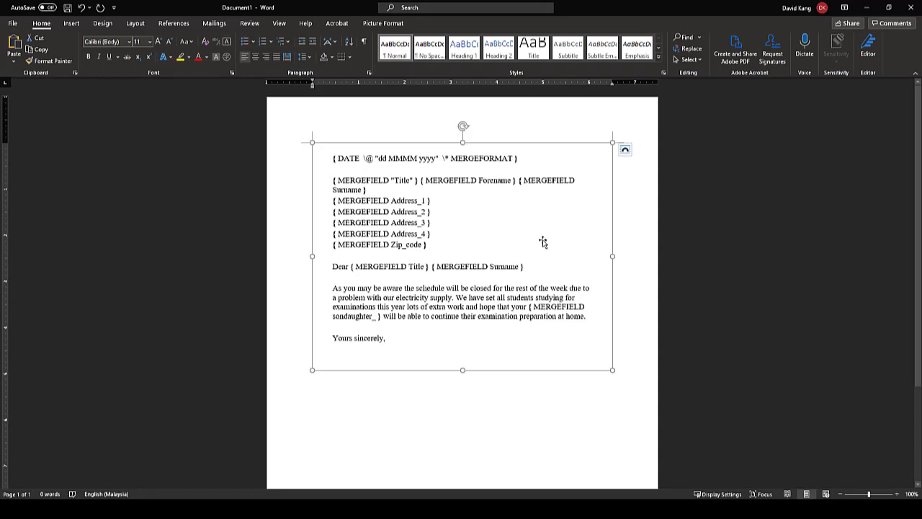
Start Save As for Document1 in the OneDrive Desktop folder, ready to enter a file name
click(13, 23)
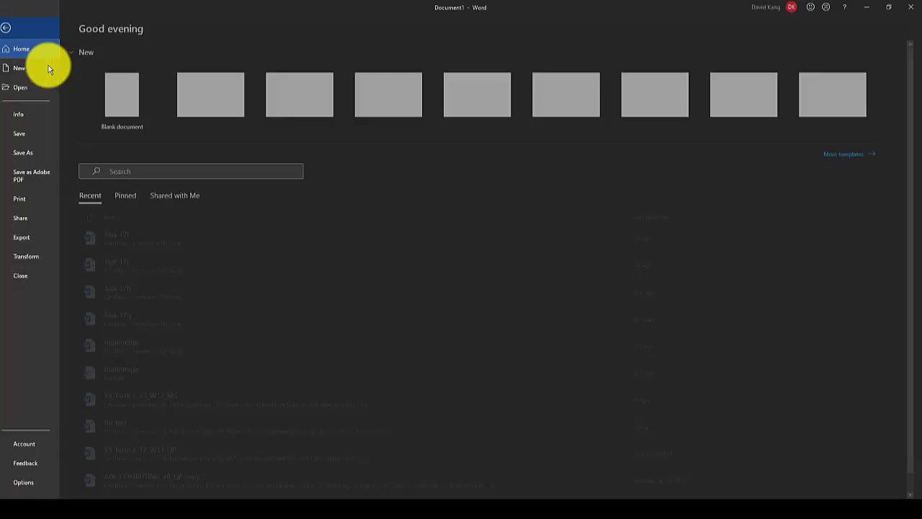
click(45, 153)
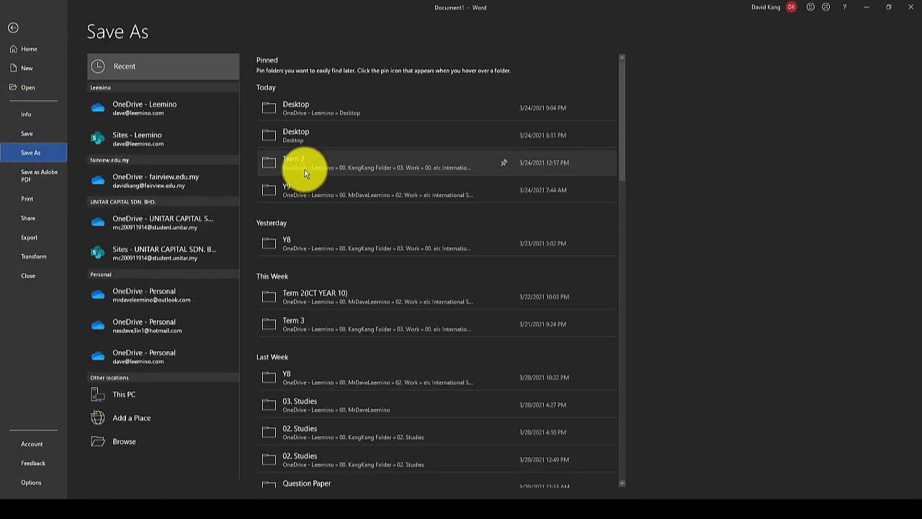
click(360, 115)
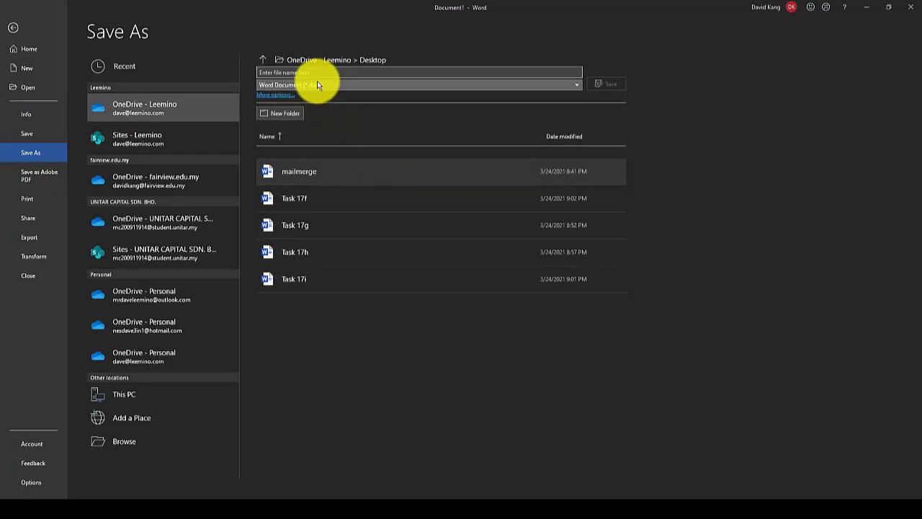
click(319, 72)
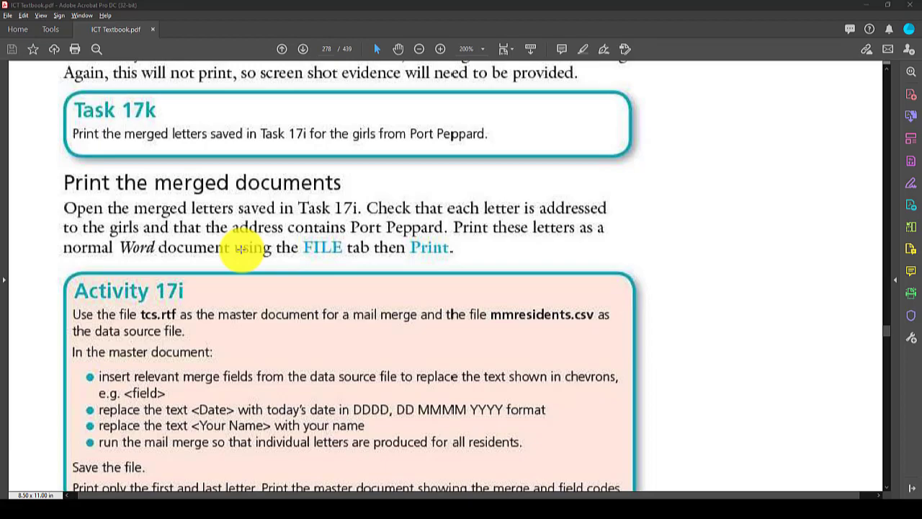
Switch to Word's Task 17i merged letters and scroll back to the first letters
key(alt+Tab)
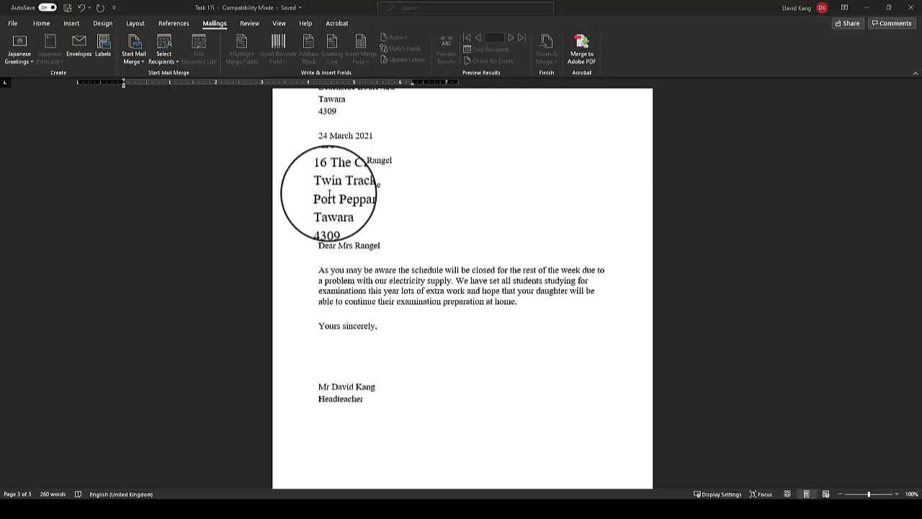
scroll(380, 177, up, 1)
scroll(381, 180, down, 3)
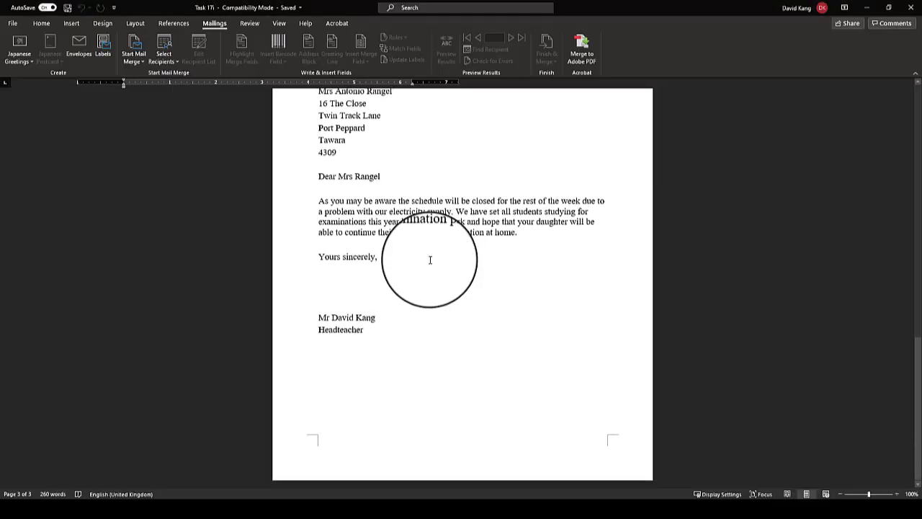
scroll(430, 216, up, 5)
scroll(429, 256, up, 8)
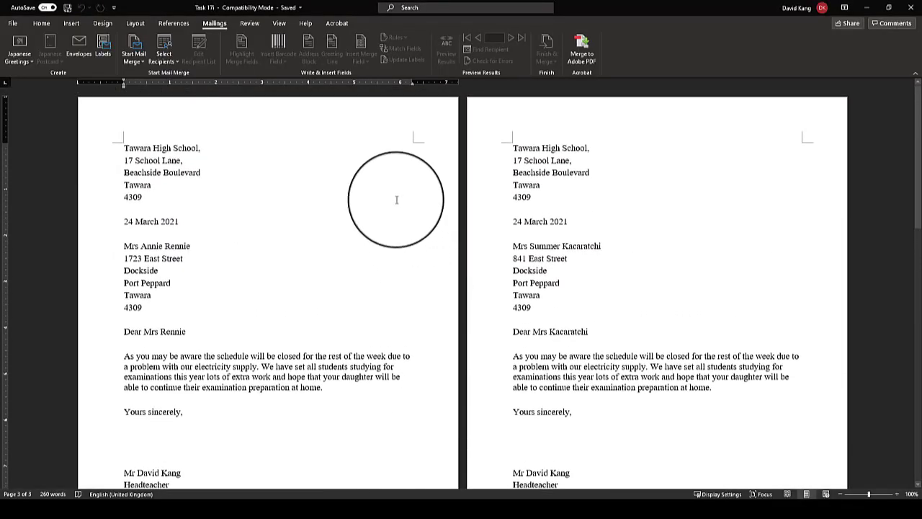
Print the three merged Port Peppard letters to the Microsoft Print to PDF printer
click(4, 25)
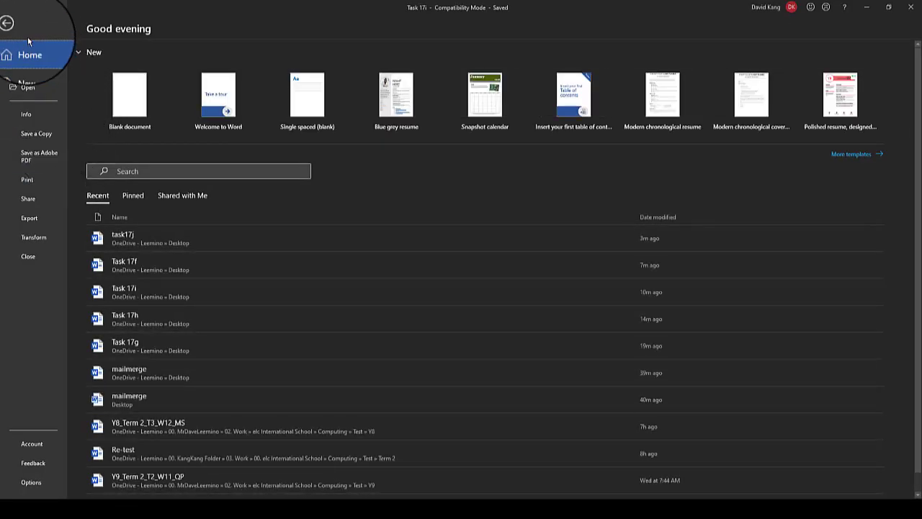
click(34, 173)
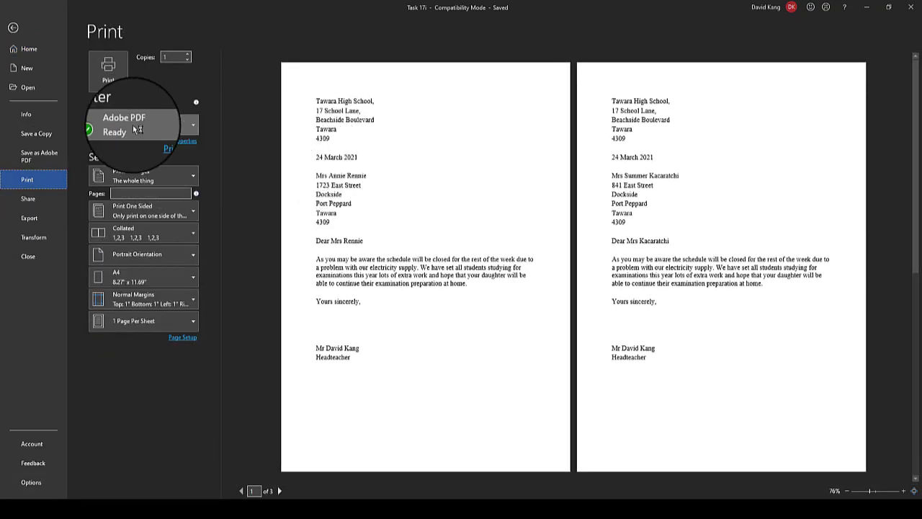
click(154, 127)
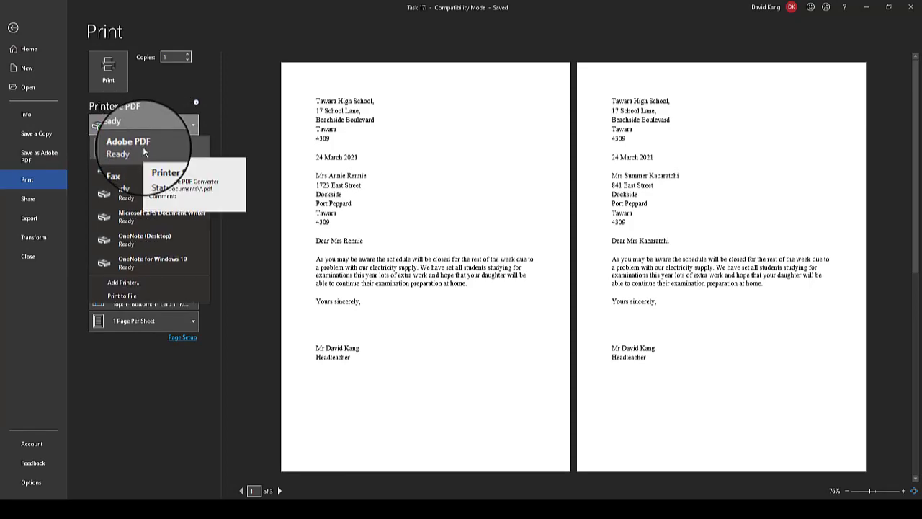
click(146, 149)
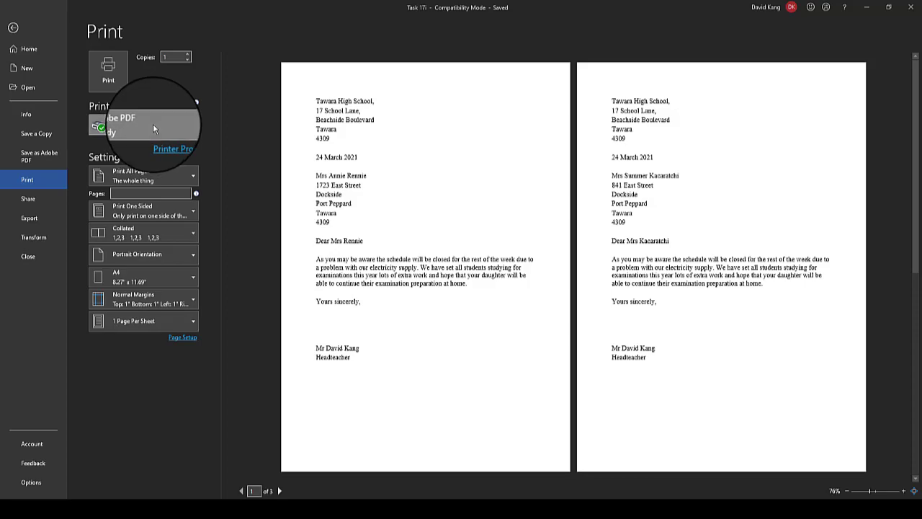
click(153, 127)
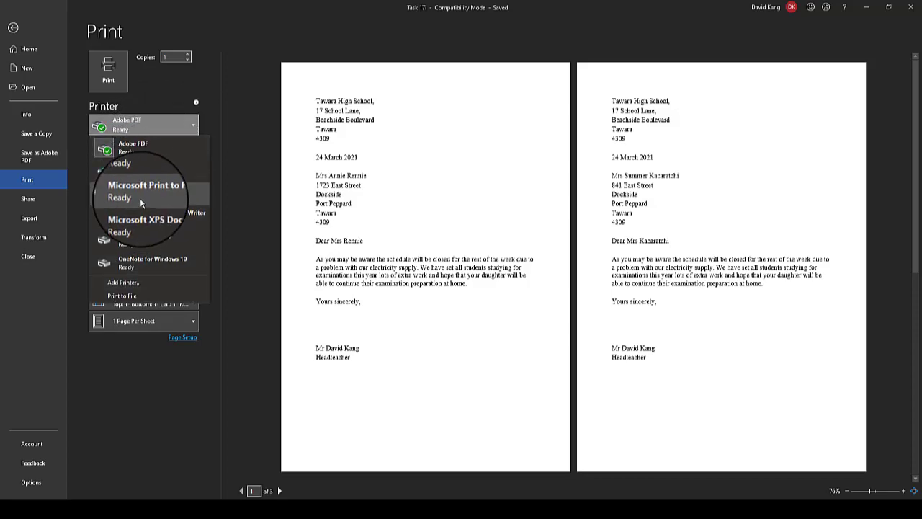
click(143, 194)
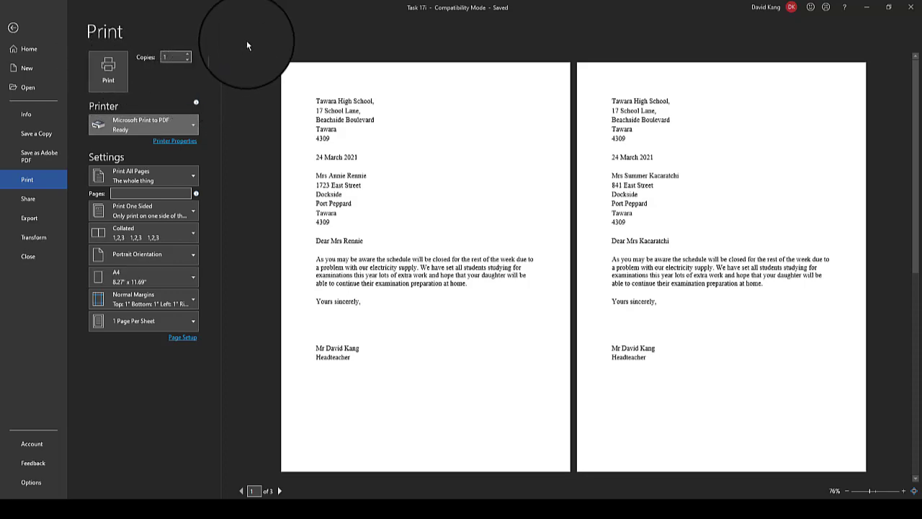
click(150, 125)
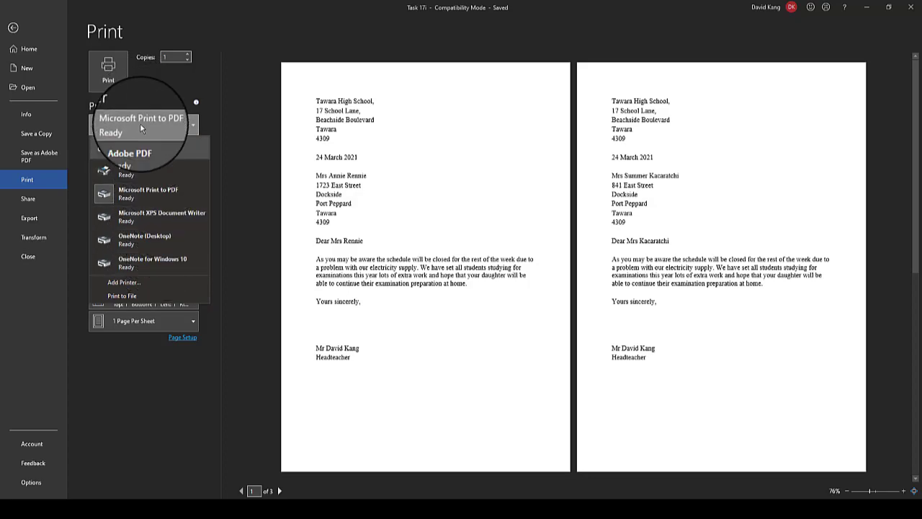
click(260, 156)
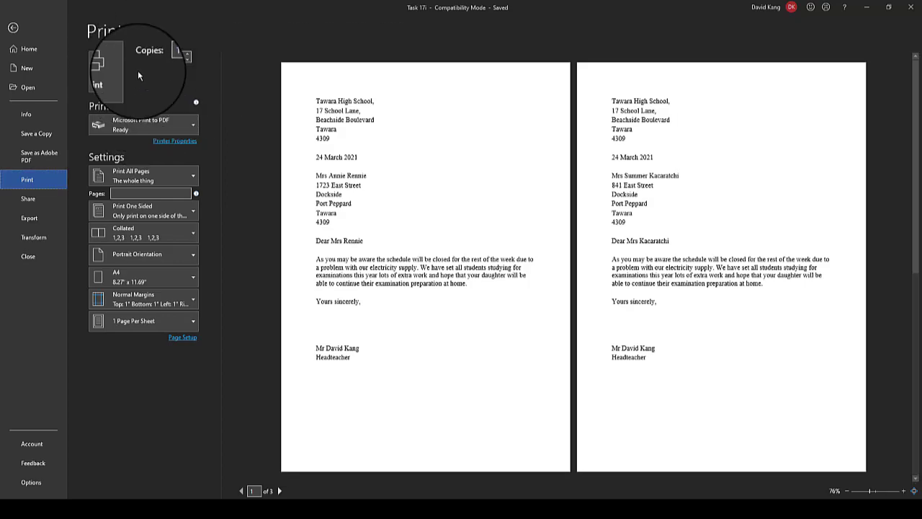
click(118, 67)
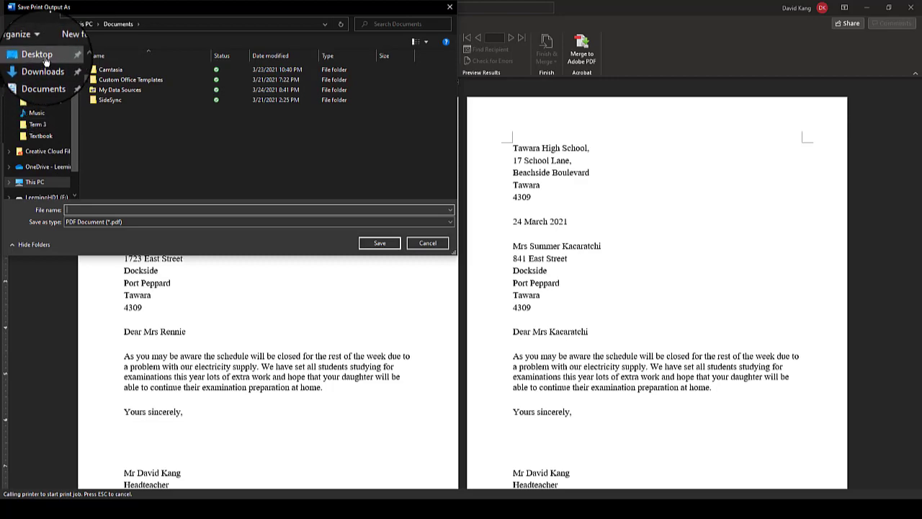
Save the PDF output to the Desktop with the file name 'Task 17i'
click(39, 55)
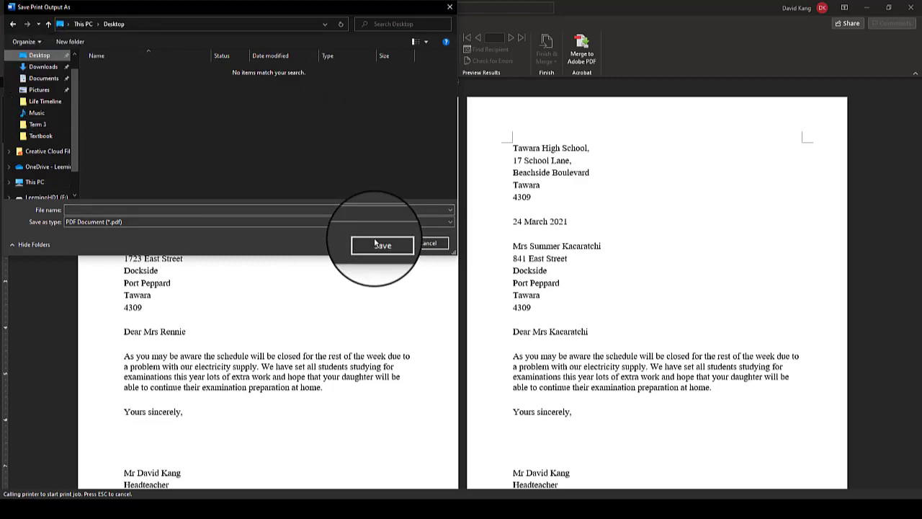
click(278, 209)
text(Task)
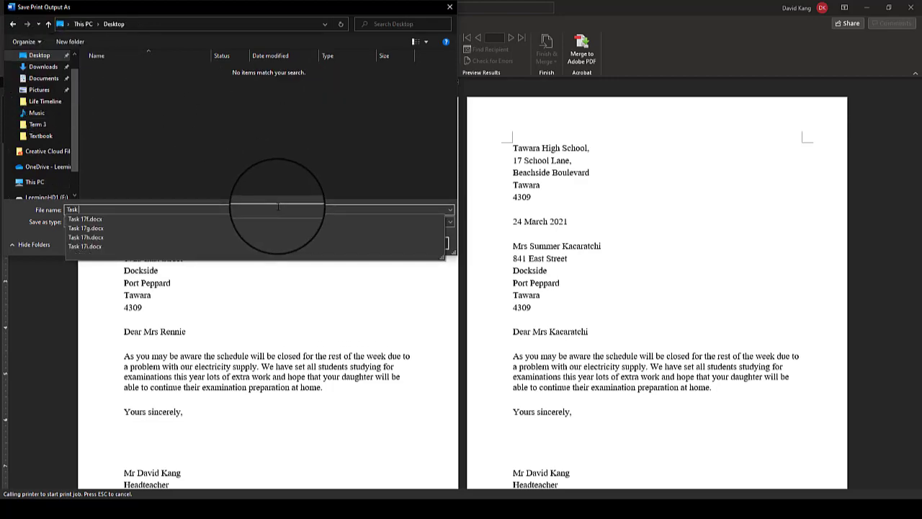
text( 17i)
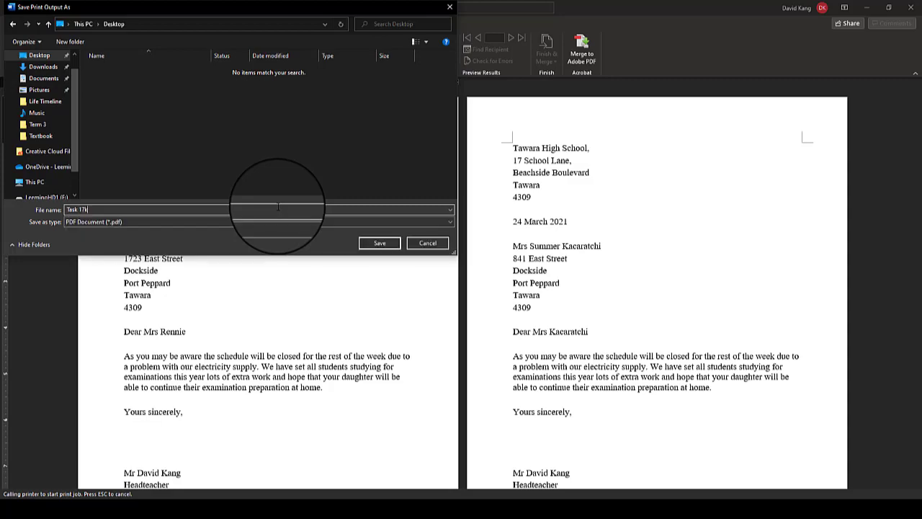